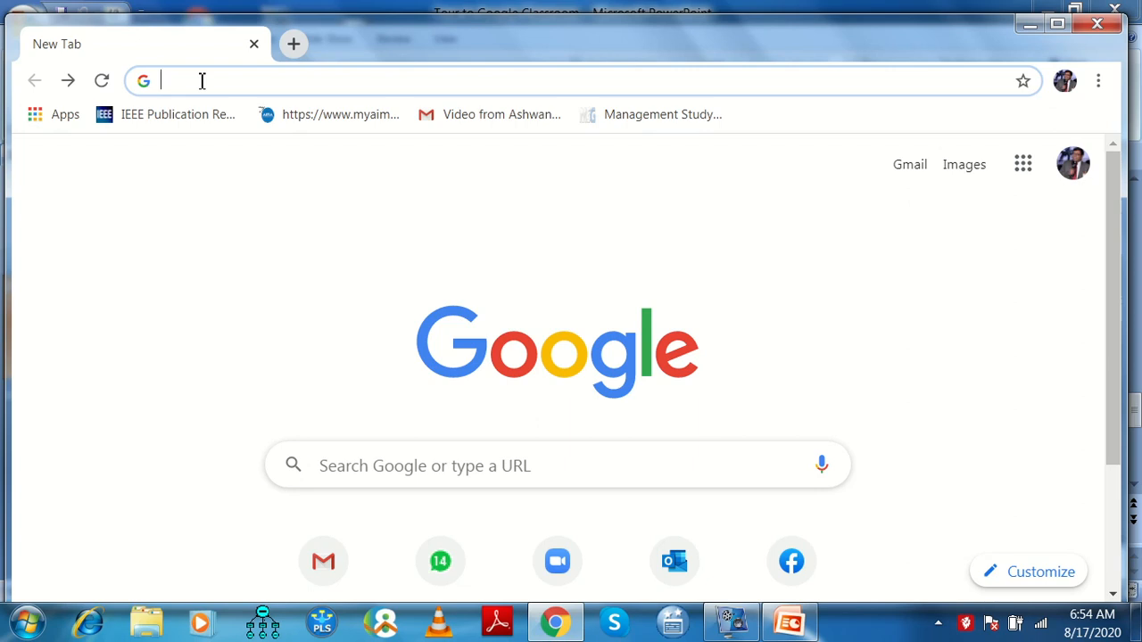
Go to classroom.google.com in the browser
{"action": "type", "text": "c"}
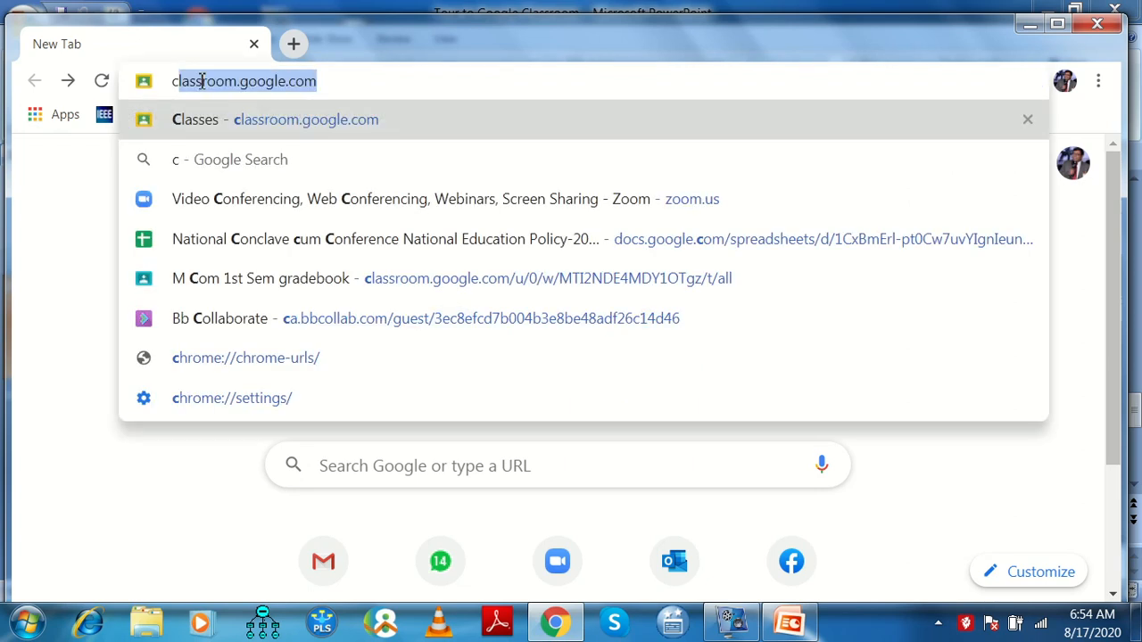
{"action": "type", "text": "lass."}
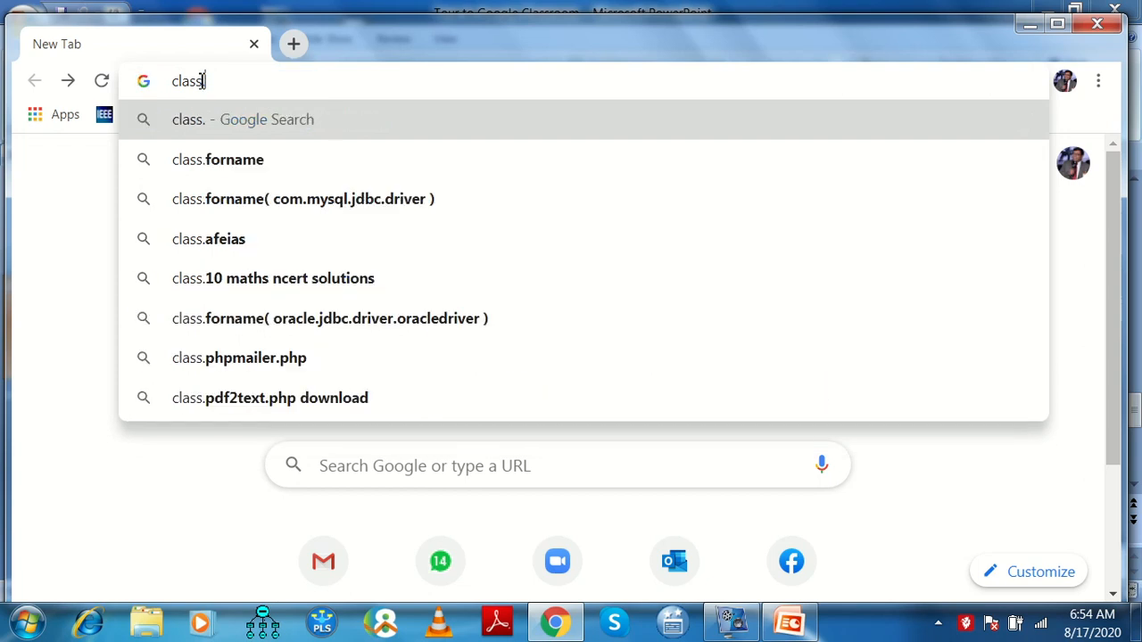
{"action": "key", "text": "BackSpace"}
{"action": "key", "text": "BackSpace"}
{"action": "key", "text": "BackSpace"}
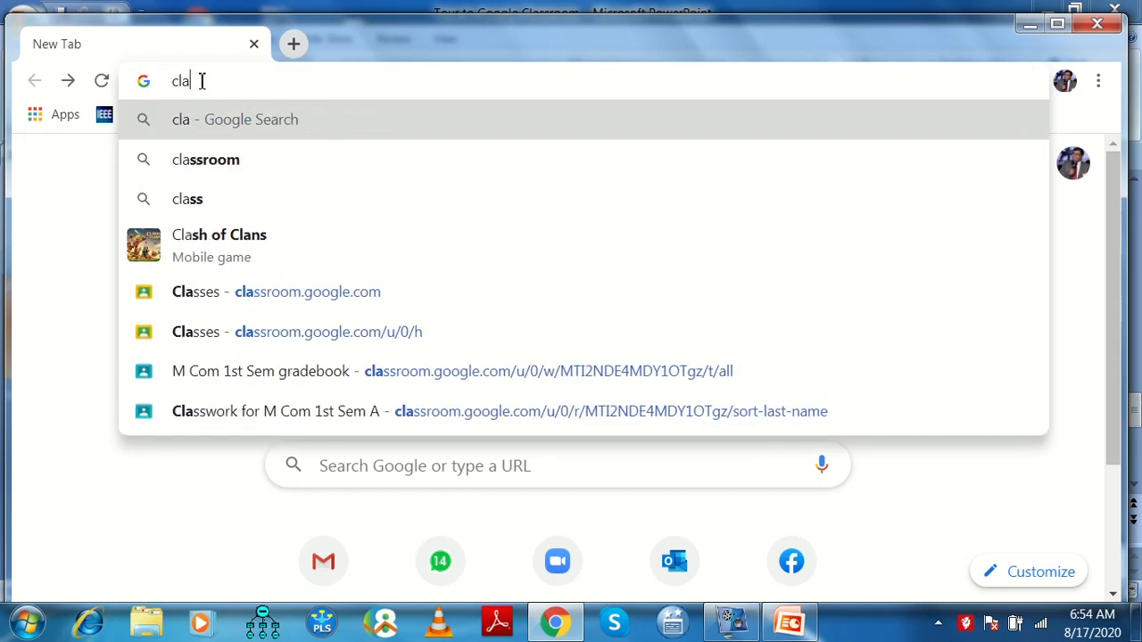
{"action": "type", "text": "ssroom"}
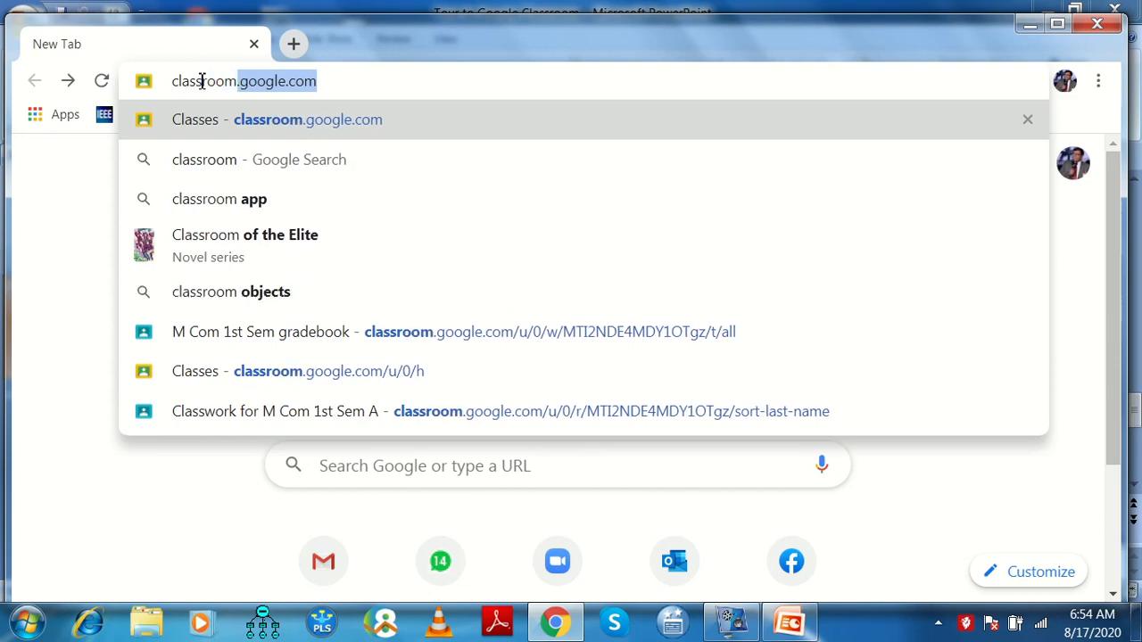
{"action": "type", "text": ".goo"}
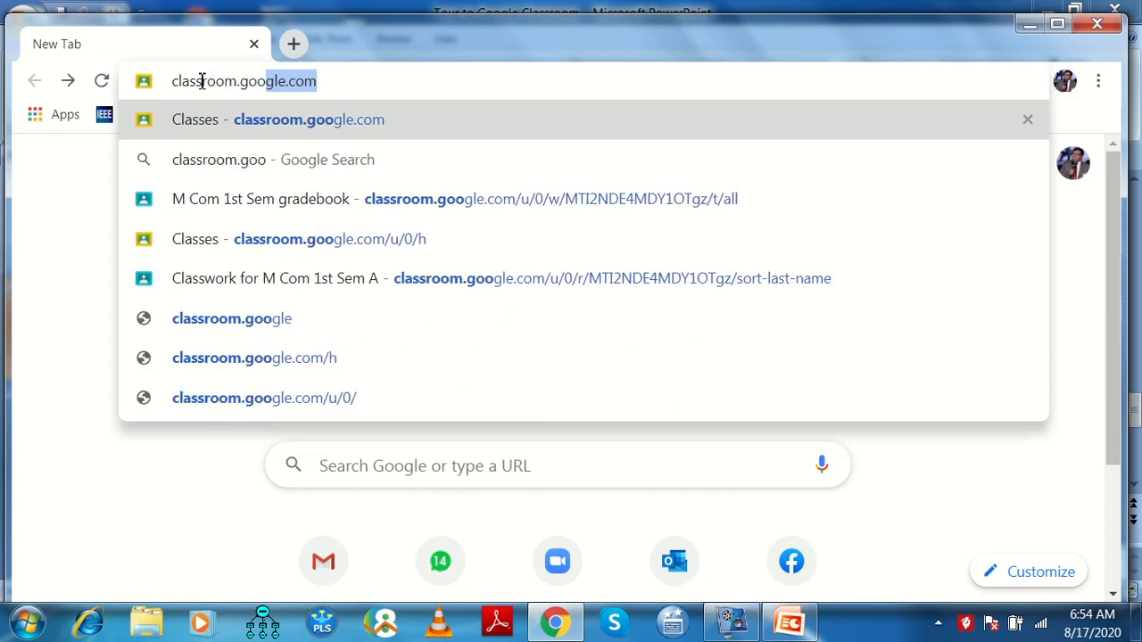
{"action": "type", "text": "gle."}
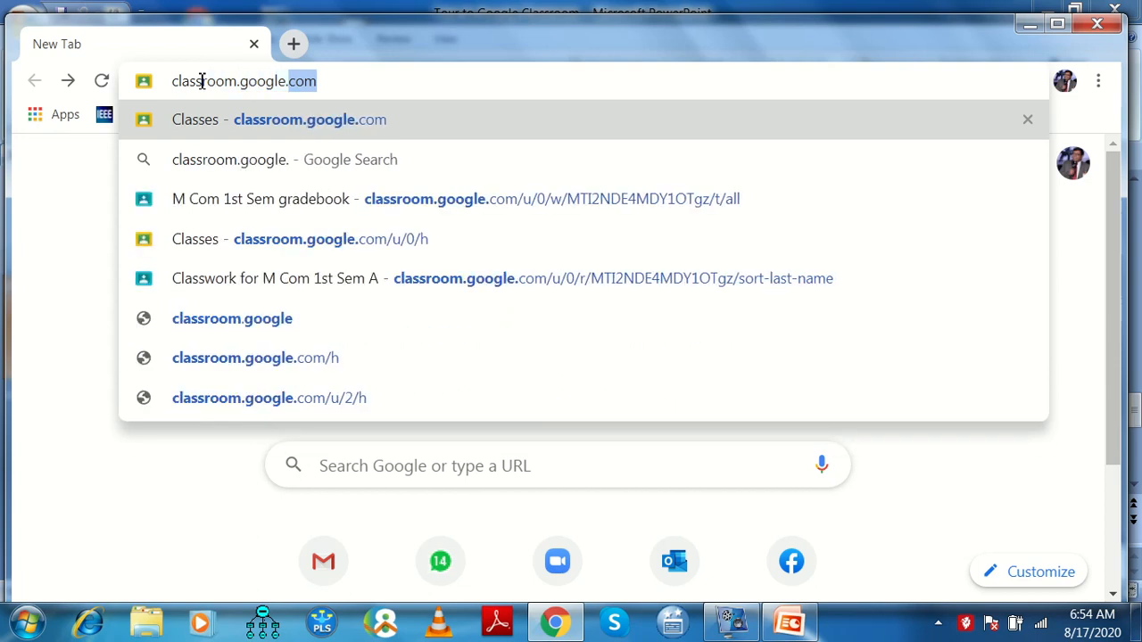
{"action": "type", "text": "com"}
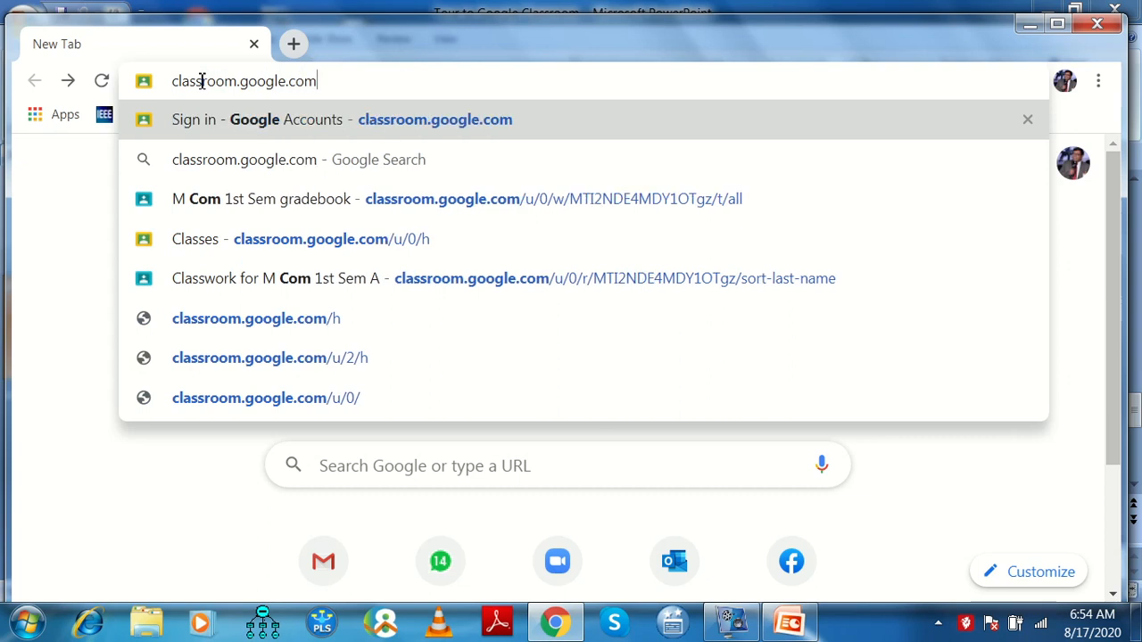
{"action": "key", "text": "Return"}
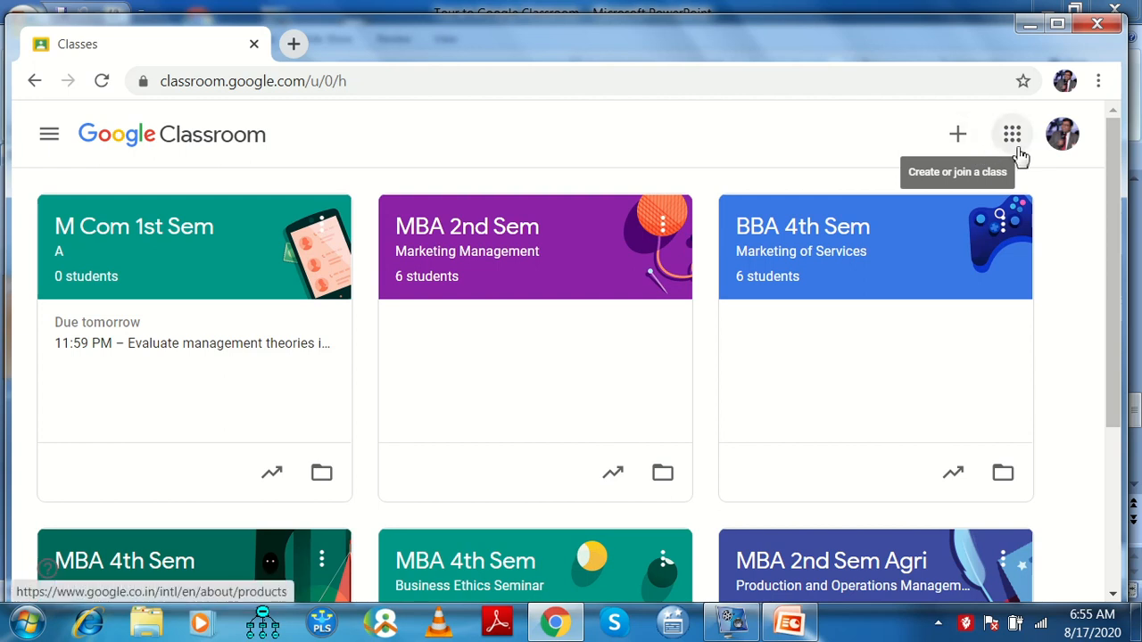
Start creating a new class and accept the notice confirming Classroom is not being used at a school with students
{"action": "left_click", "coordinate": [959, 139]}
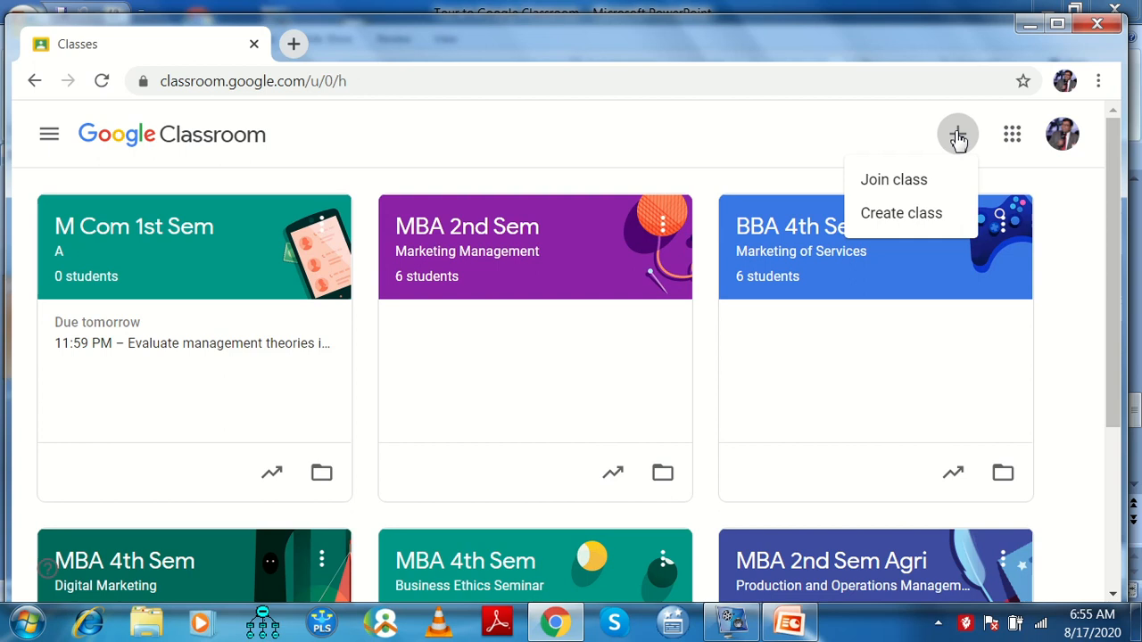
{"action": "left_click", "coordinate": [924, 221]}
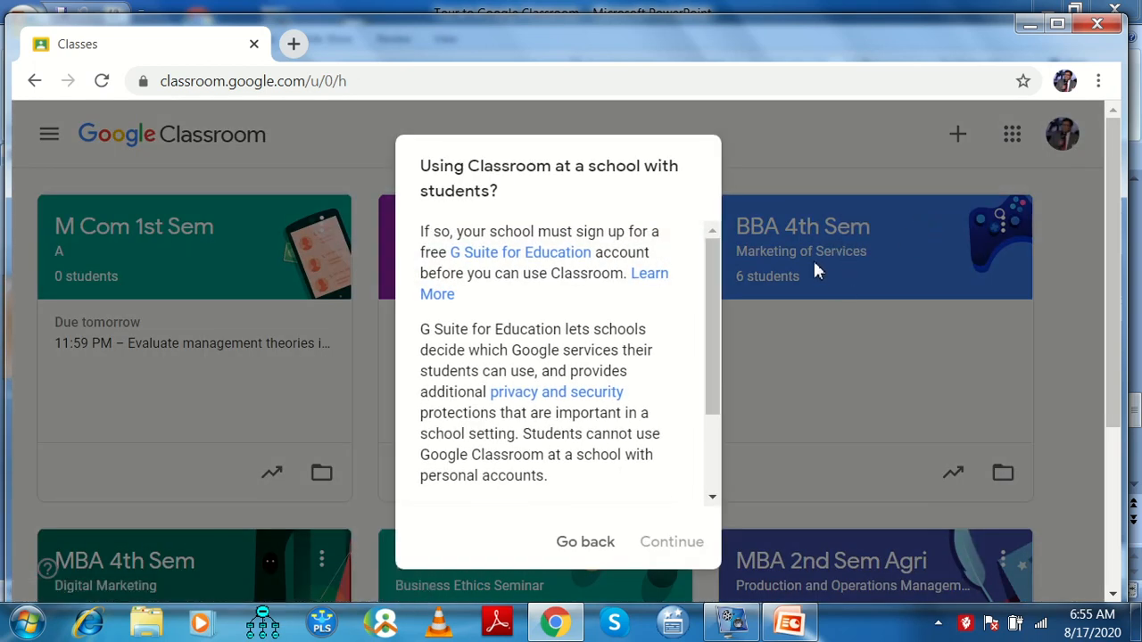
{"action": "left_click_drag", "start_coordinate": [715, 281], "coordinate": [705, 406]}
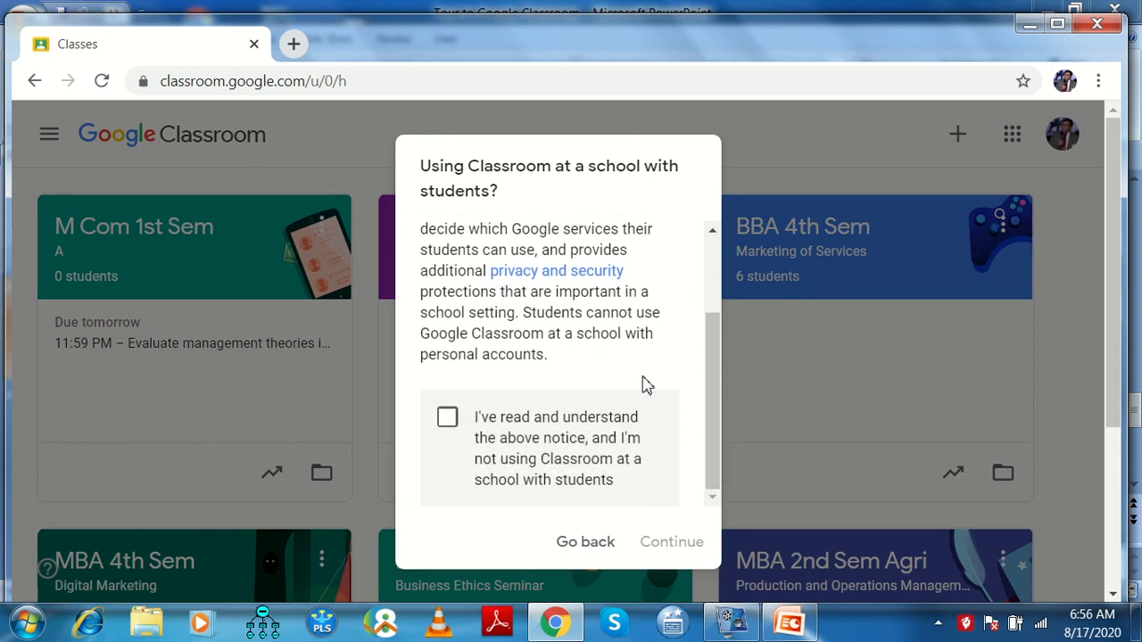
{"action": "left_click", "coordinate": [449, 422]}
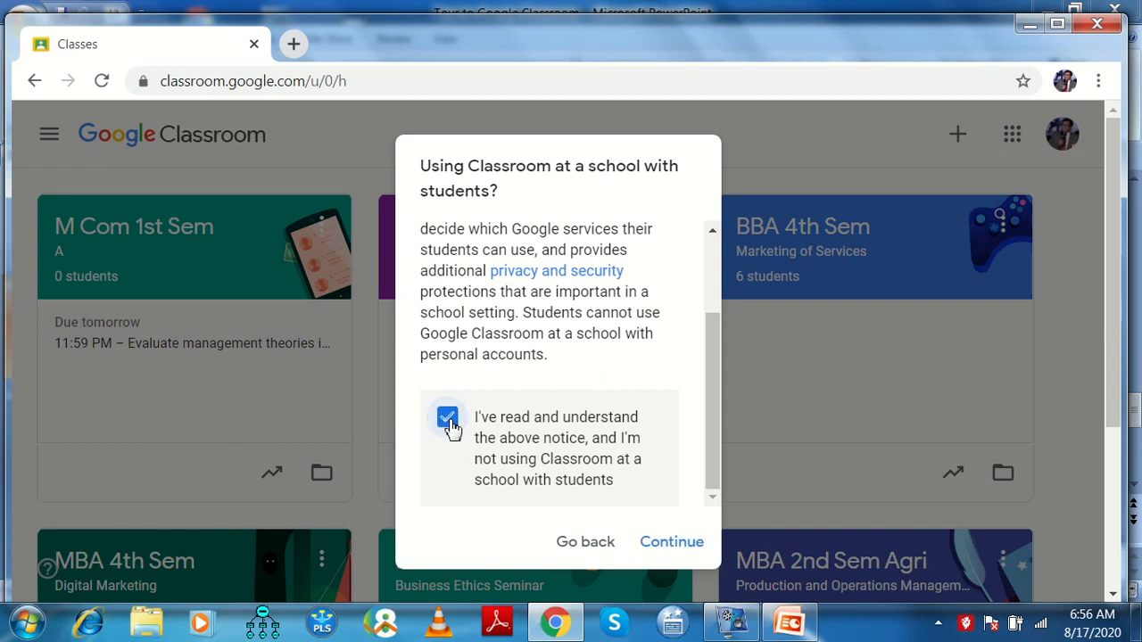
{"action": "left_click", "coordinate": [676, 545]}
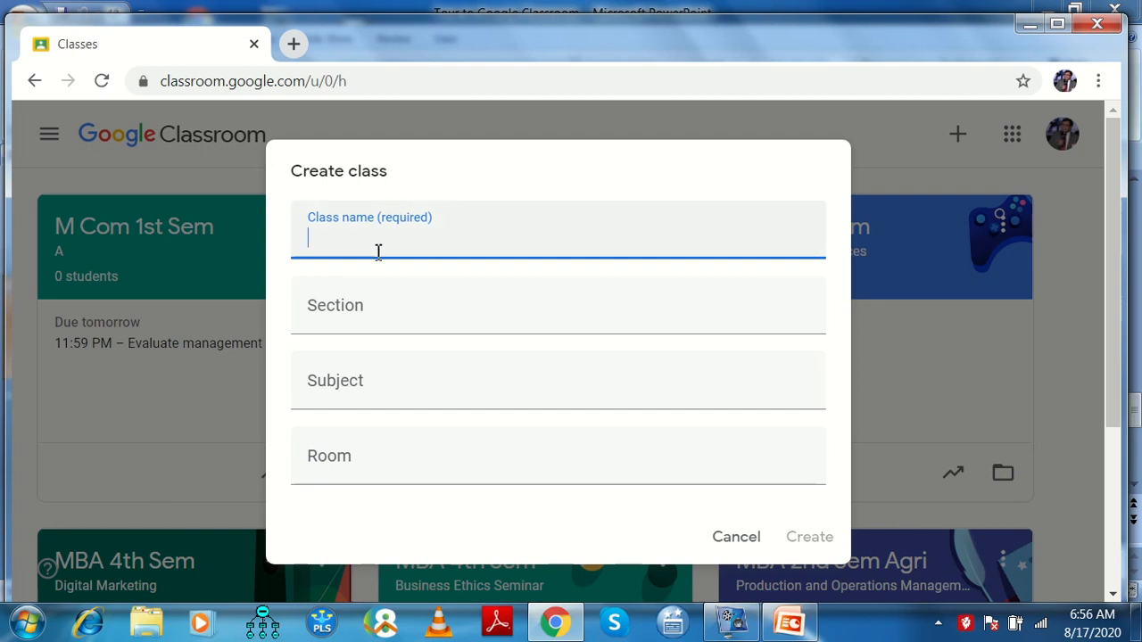
Create the class with the name MBA 1st Sem, section A and subject Management, leaving the room blank
{"action": "type", "text": "MBA"}
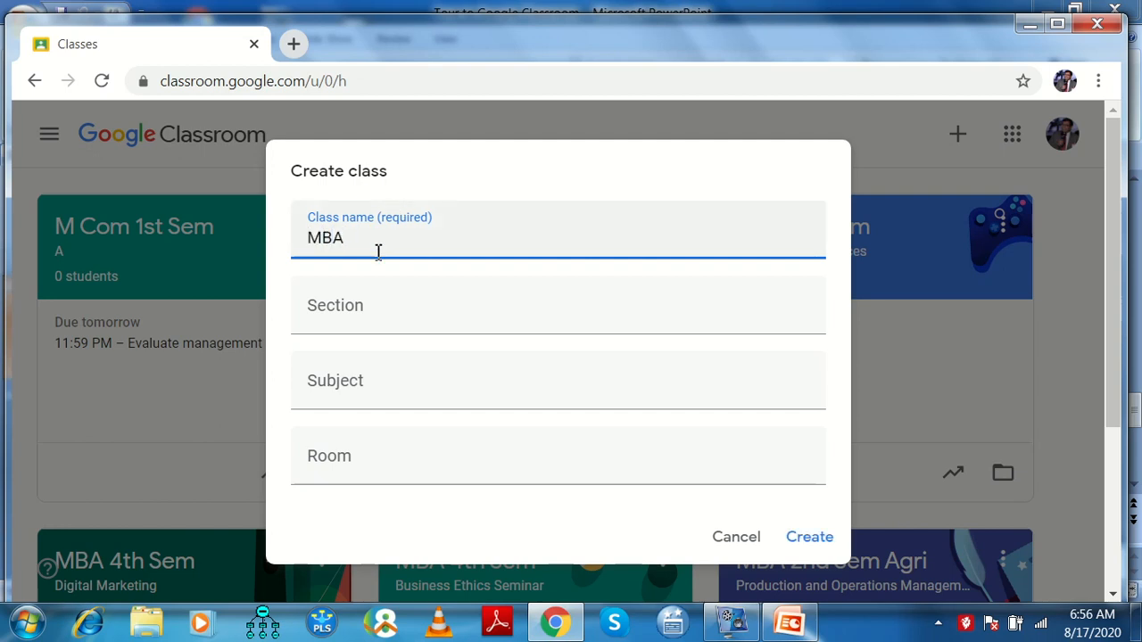
{"action": "left_click", "coordinate": [359, 319]}
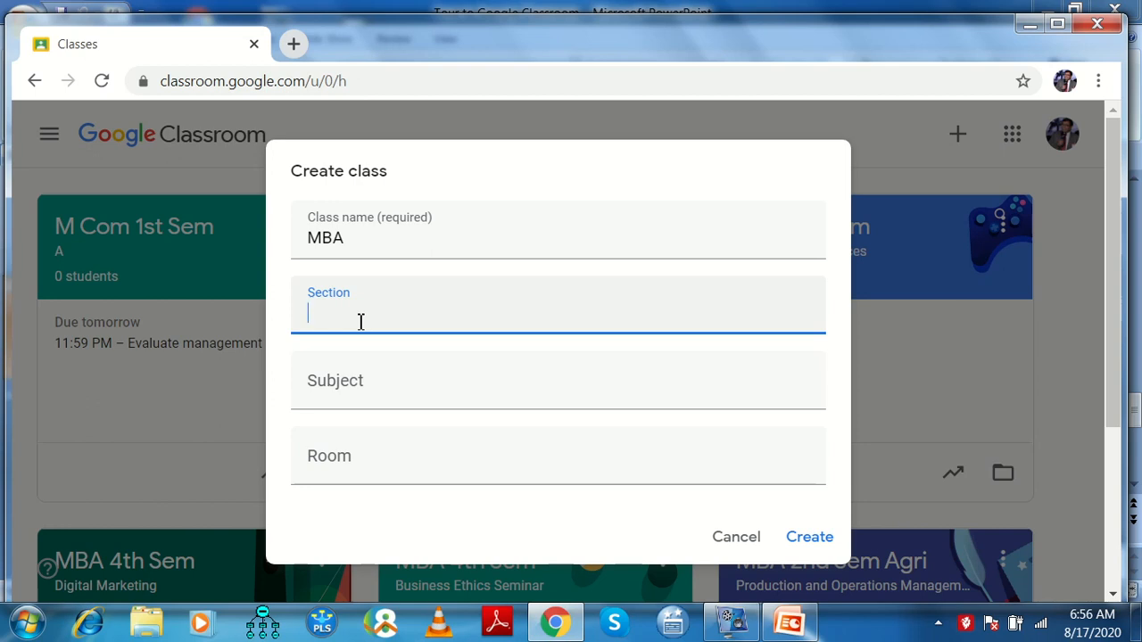
{"action": "type", "text": "A"}
{"action": "left_click", "coordinate": [367, 393]}
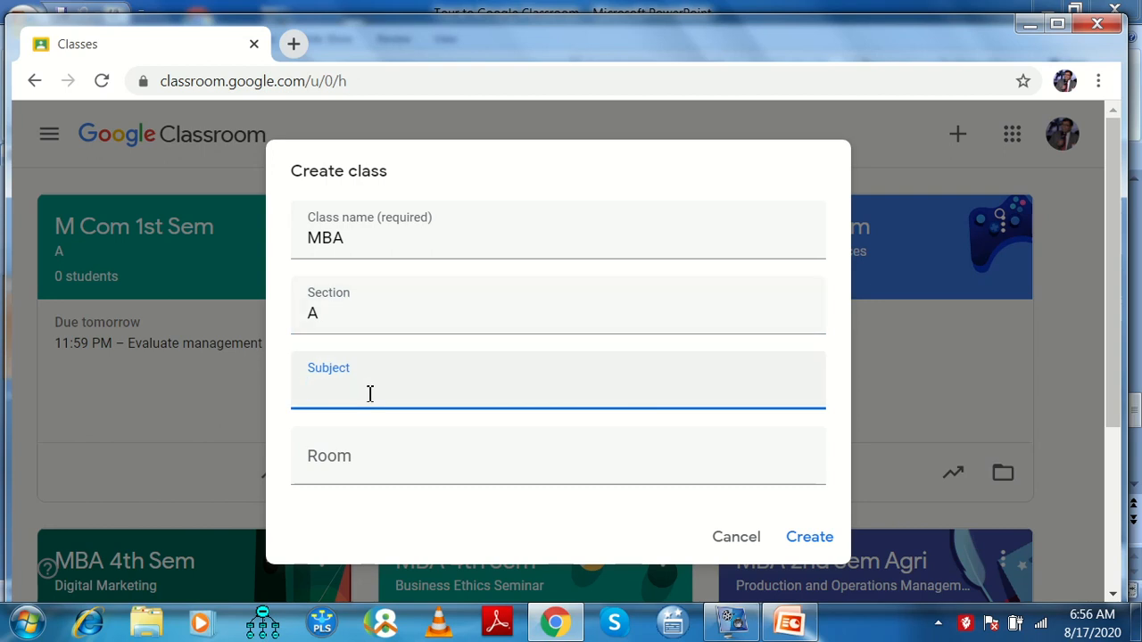
{"action": "type", "text": "Manag"}
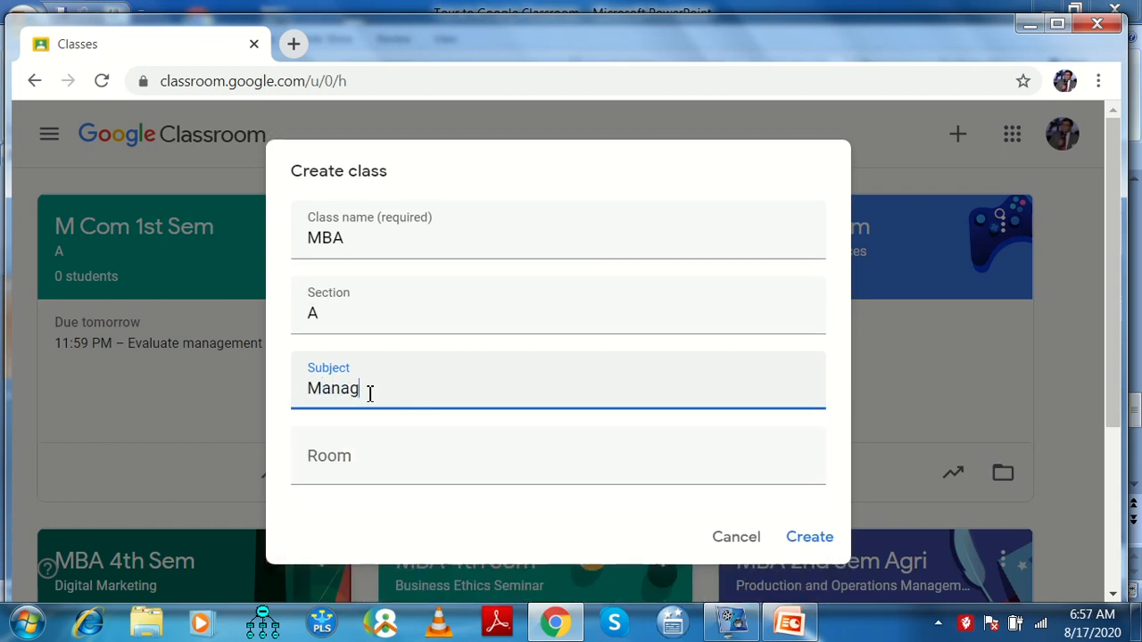
{"action": "type", "text": "ement"}
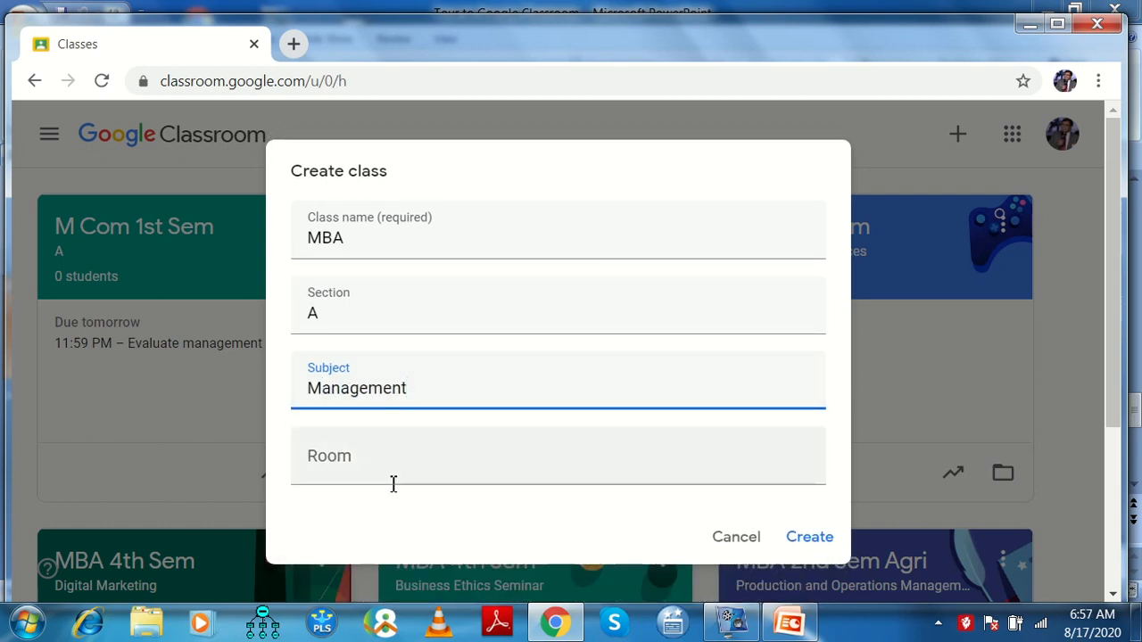
{"action": "left_click", "coordinate": [371, 239]}
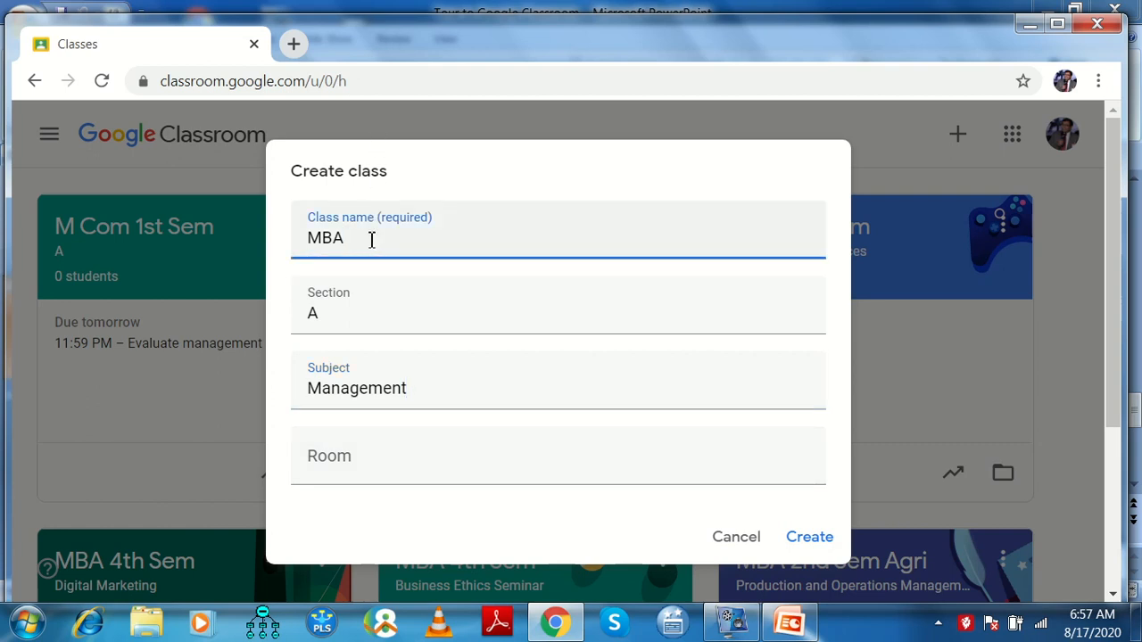
{"action": "type", "text": "1st Sem"}
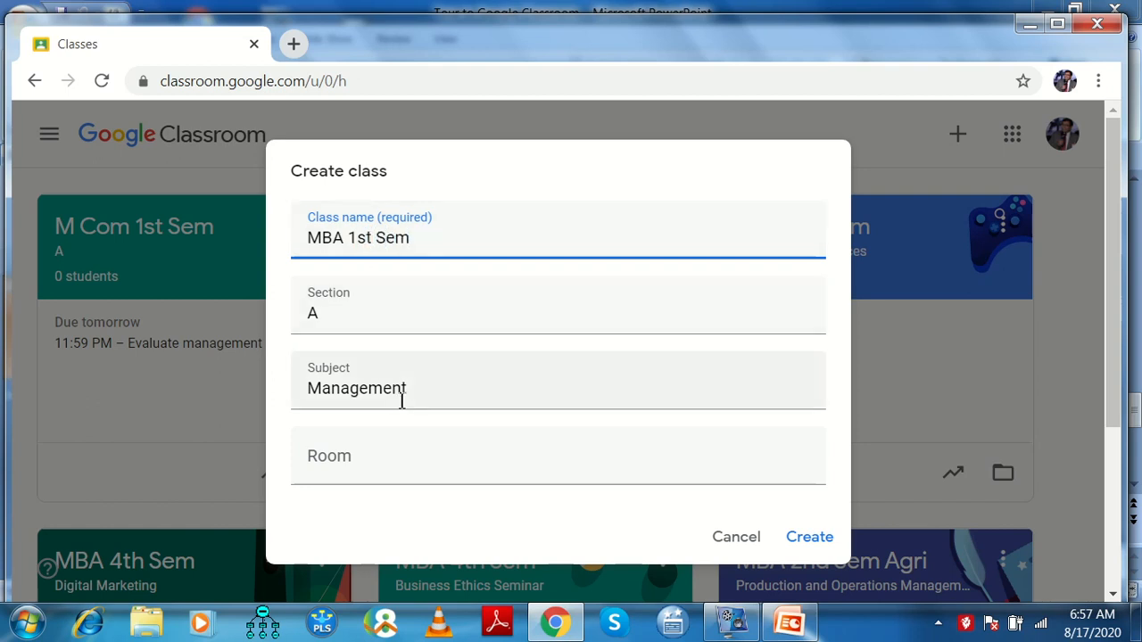
{"action": "left_click", "coordinate": [431, 391]}
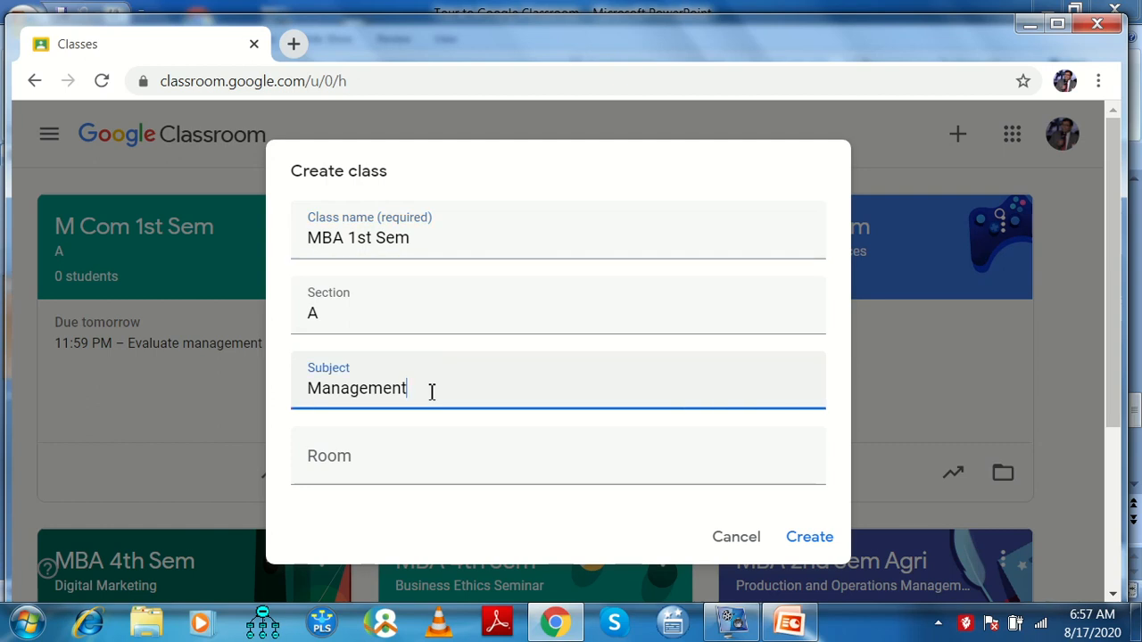
{"action": "left_click", "coordinate": [370, 470]}
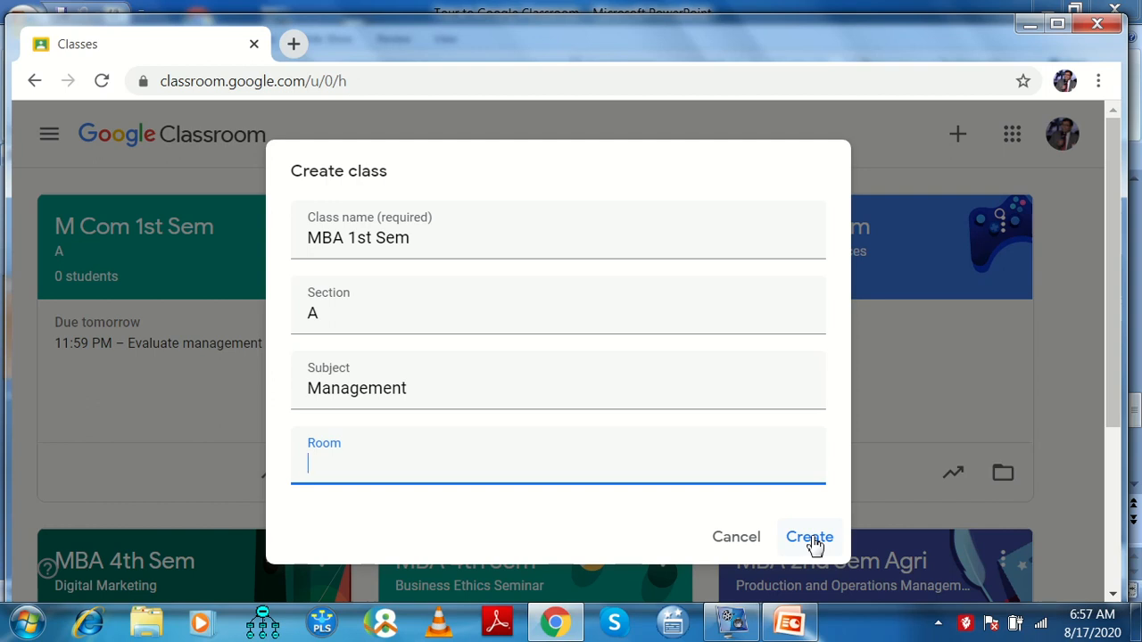
{"action": "left_click", "coordinate": [812, 539]}
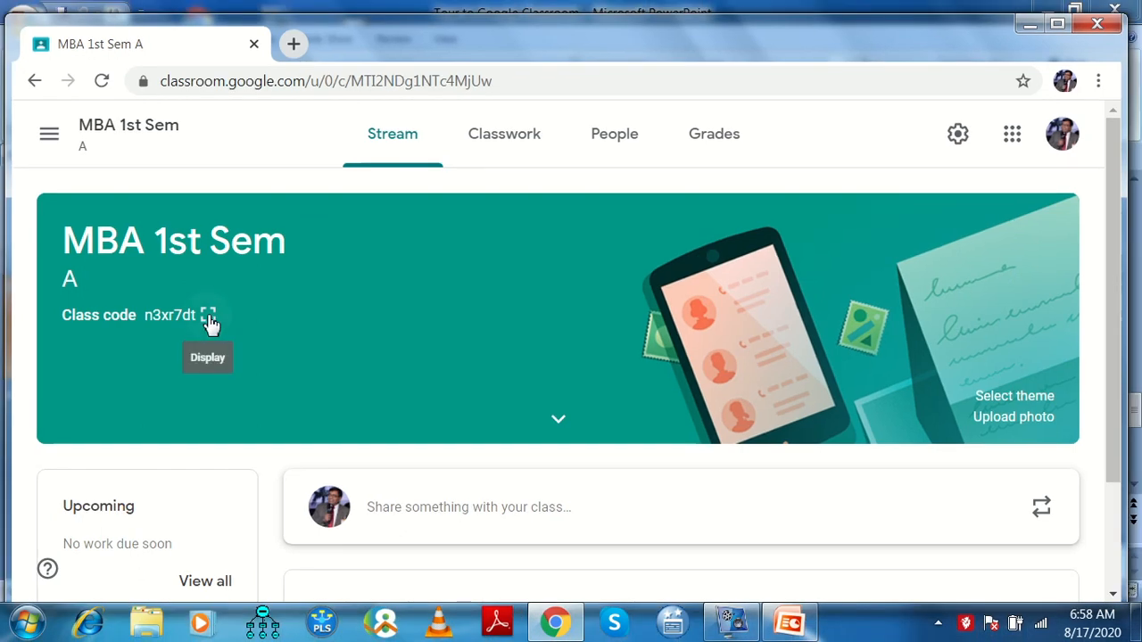
Show the class code enlarged, close it, and look over the rest of the class stream
{"action": "left_click", "coordinate": [208, 310]}
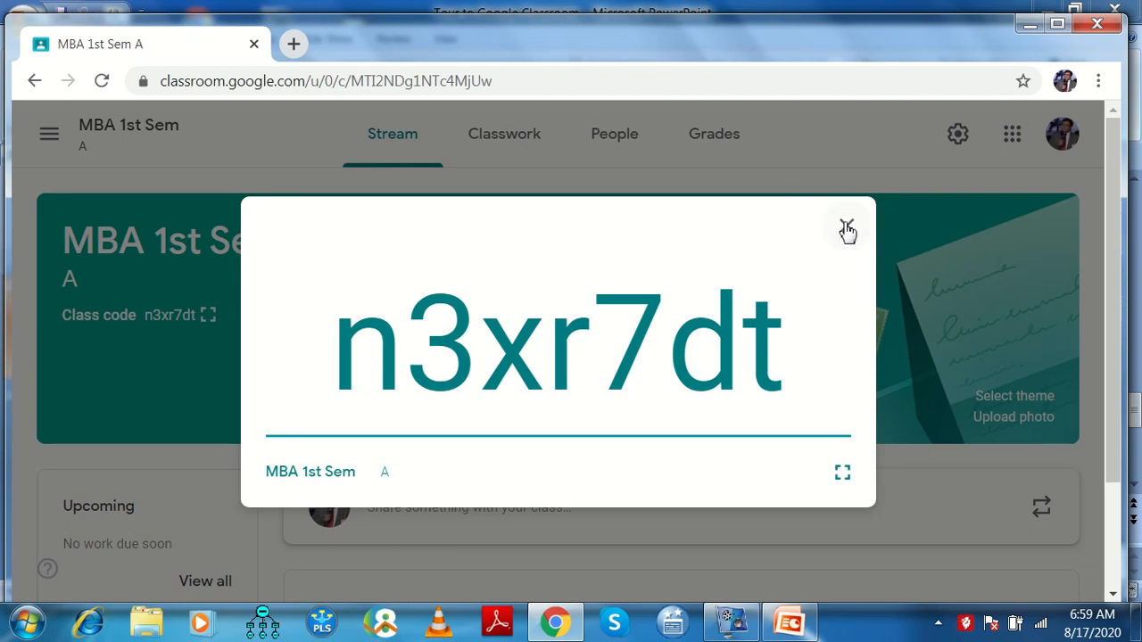
{"action": "left_click", "coordinate": [847, 229]}
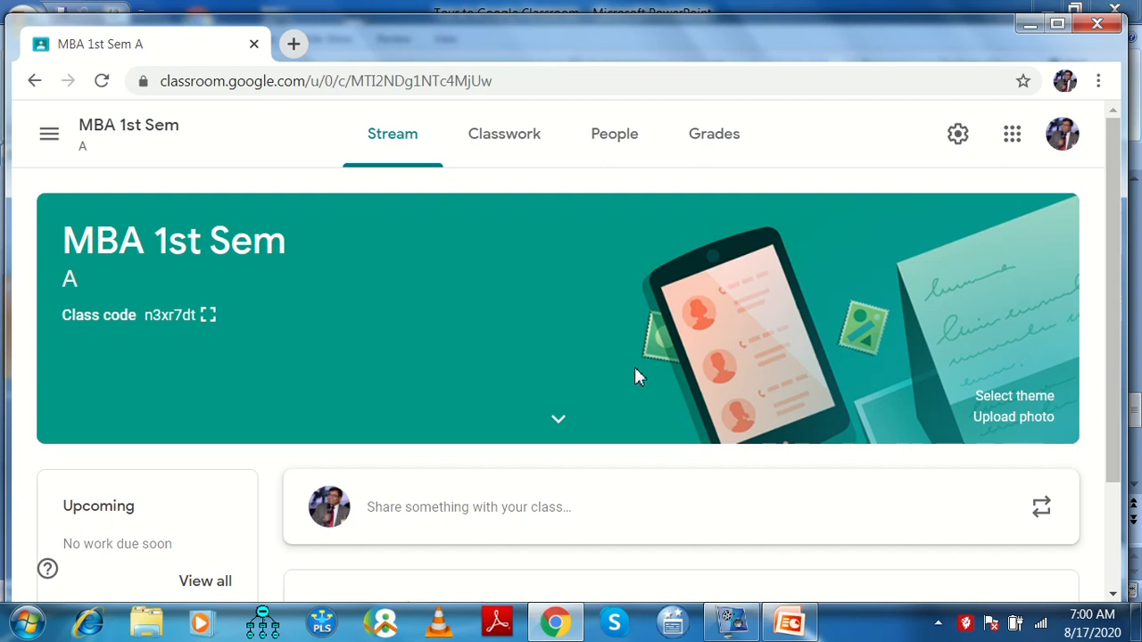
{"action": "mouse_move", "coordinate": [1113, 335]}
{"action": "left_mouse_down"}
{"action": "mouse_move", "coordinate": [1116, 366]}
{"action": "mouse_move", "coordinate": [1115, 343]}
{"action": "left_mouse_up"}
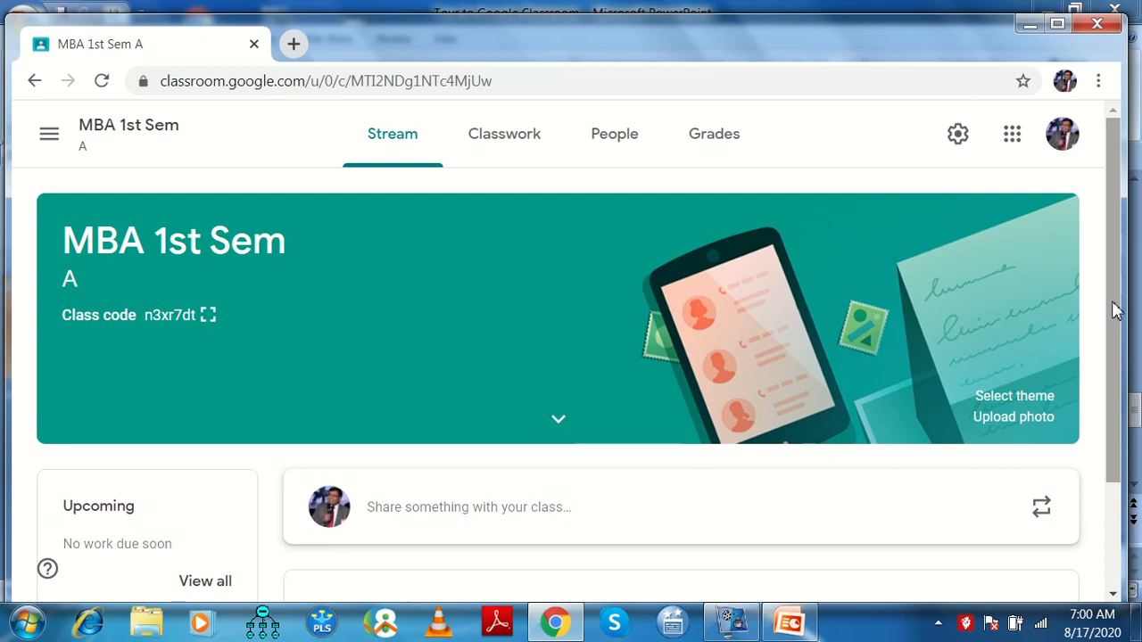
{"action": "left_click_drag", "start_coordinate": [1115, 310], "coordinate": [1118, 428]}
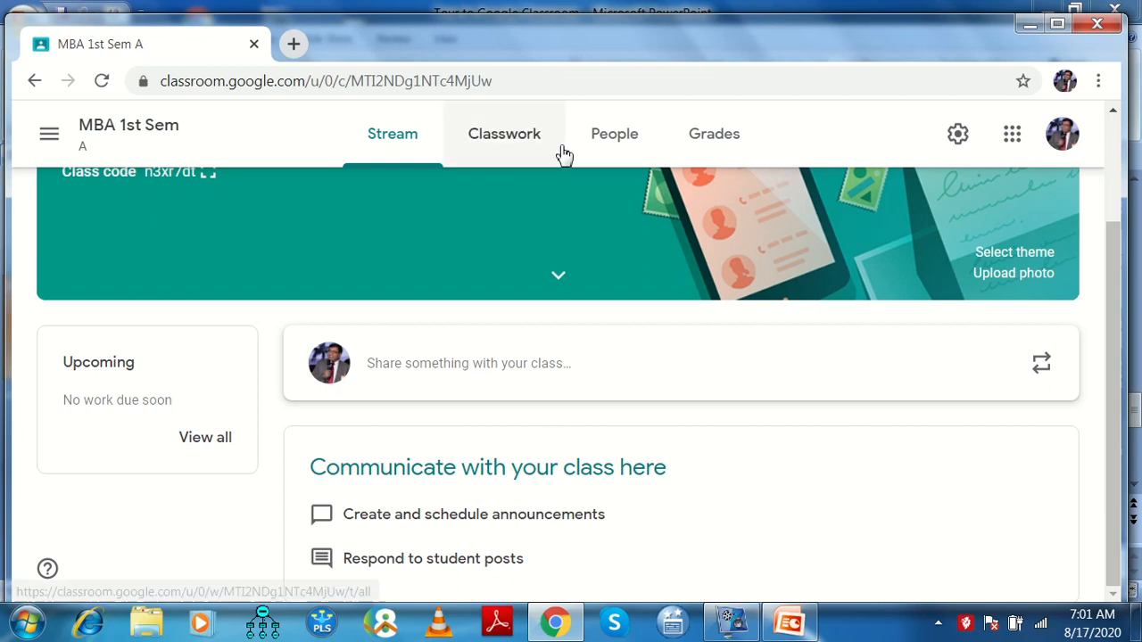
Add a classwork topic named "Introduction to Management" to the class, correcting the spelling of the first word
{"action": "left_click", "coordinate": [527, 143]}
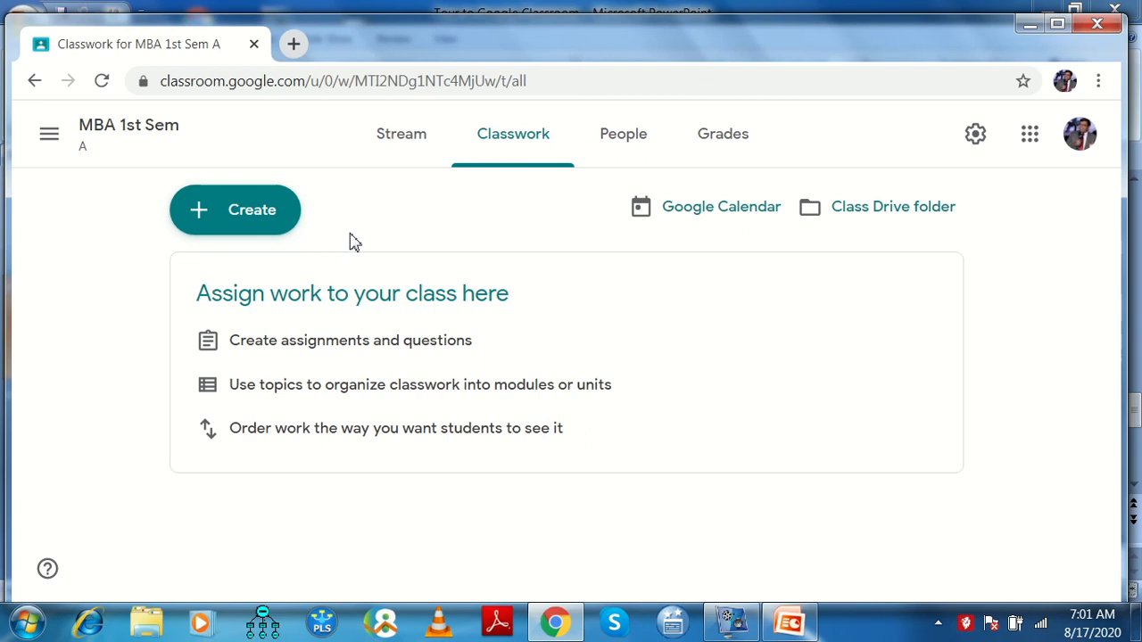
{"action": "left_click", "coordinate": [219, 220]}
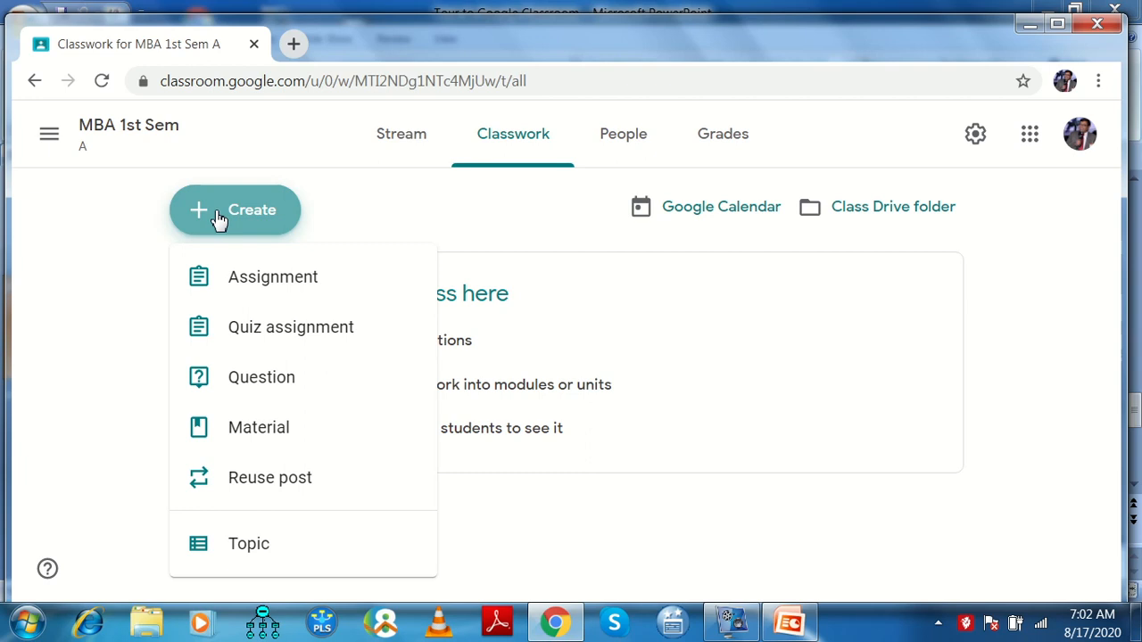
{"action": "left_click", "coordinate": [256, 556]}
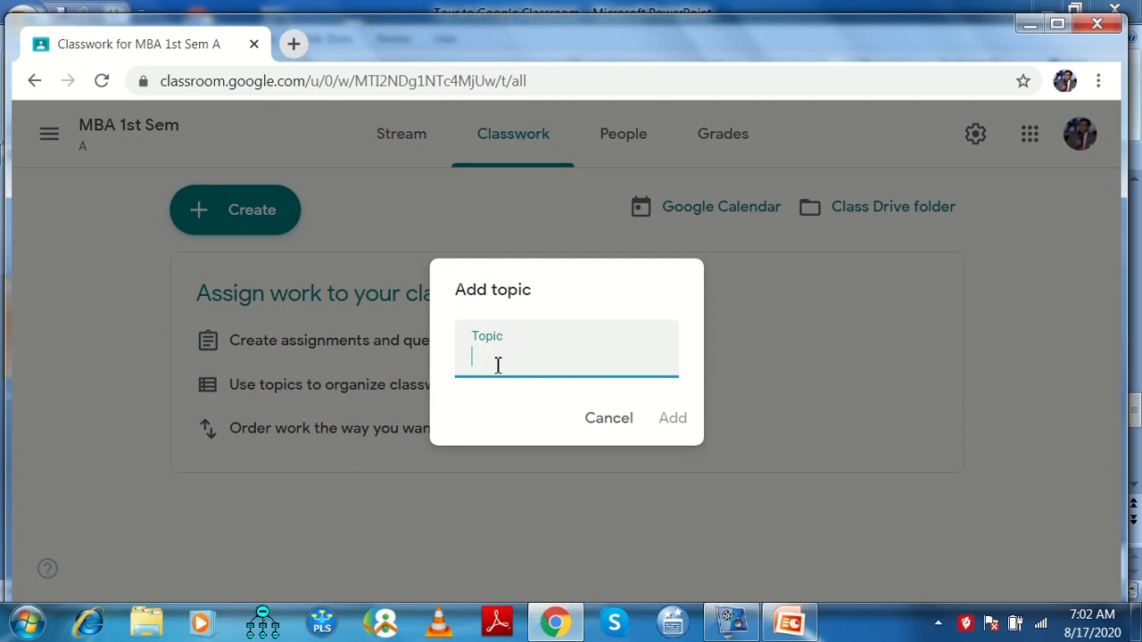
{"action": "type", "text": "INtroduction to Managem"}
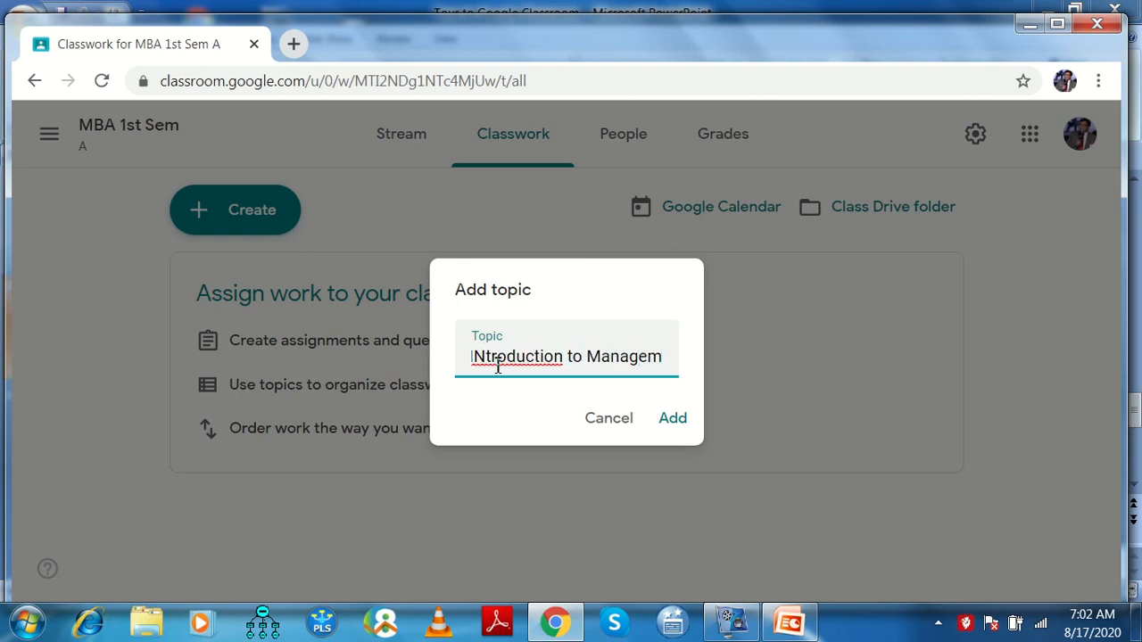
{"action": "type", "text": "ent"}
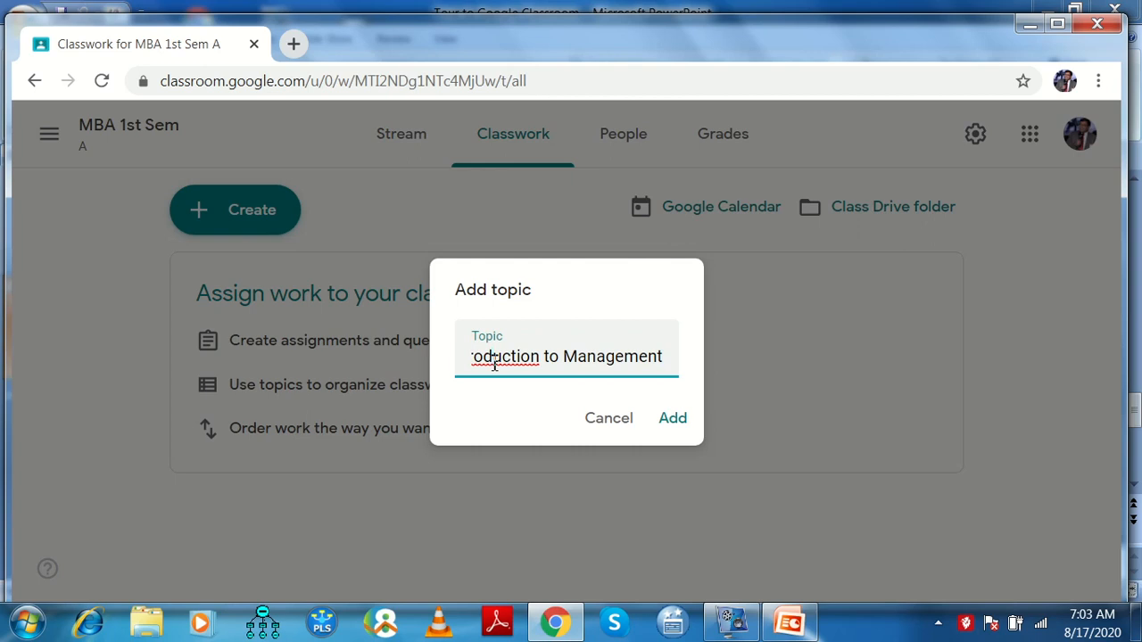
{"action": "right_click", "coordinate": [494, 364]}
{"action": "left_click", "coordinate": [586, 114]}
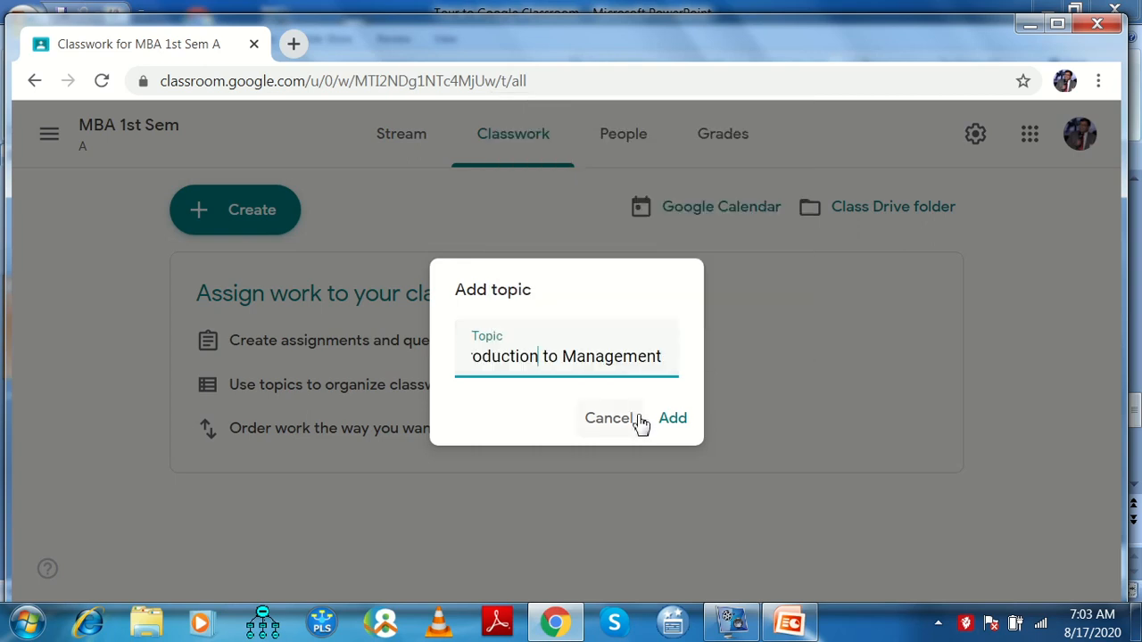
{"action": "left_click", "coordinate": [669, 427]}
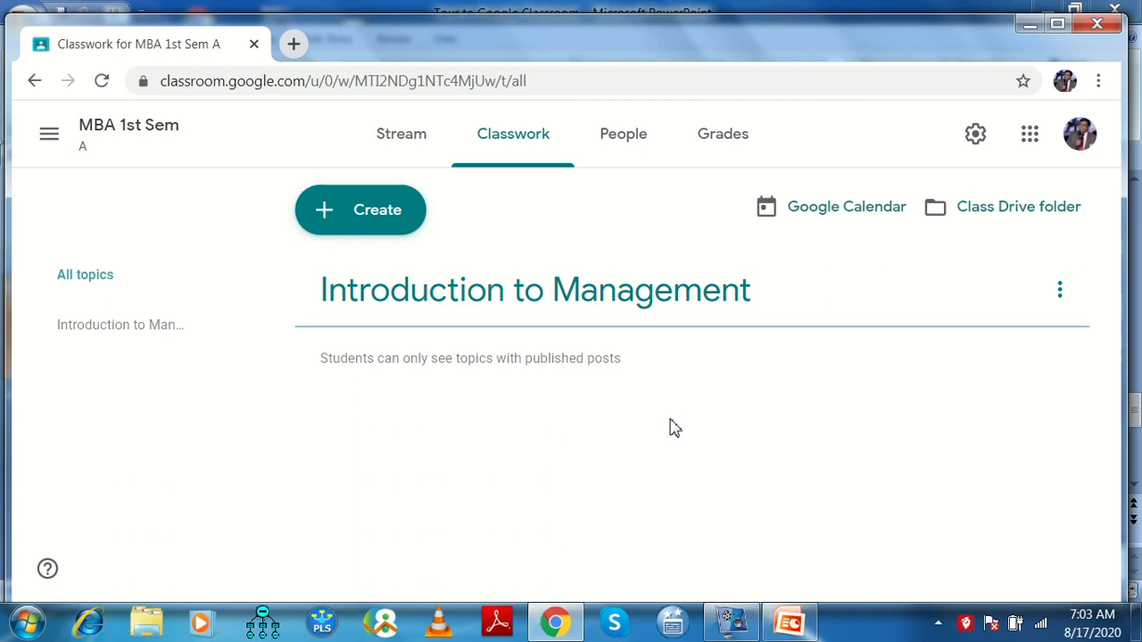
Add a classwork topic named "Theories of Management" and move the "Introduction to Management" topic above it
{"action": "left_click", "coordinate": [330, 217]}
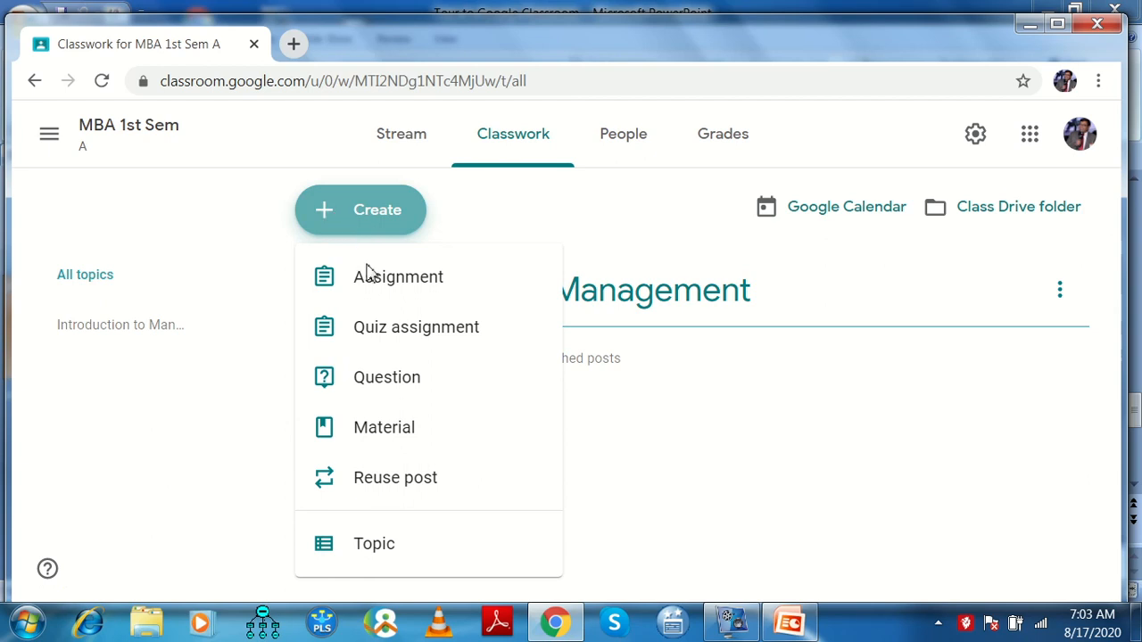
{"action": "left_click", "coordinate": [375, 546]}
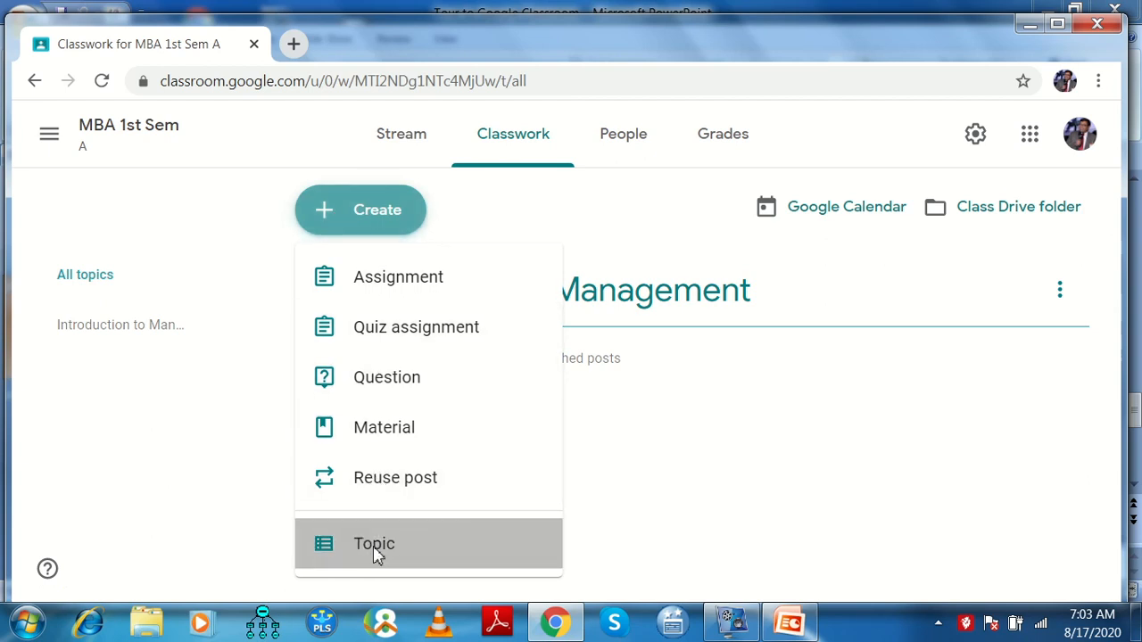
{"action": "type", "text": "Th"}
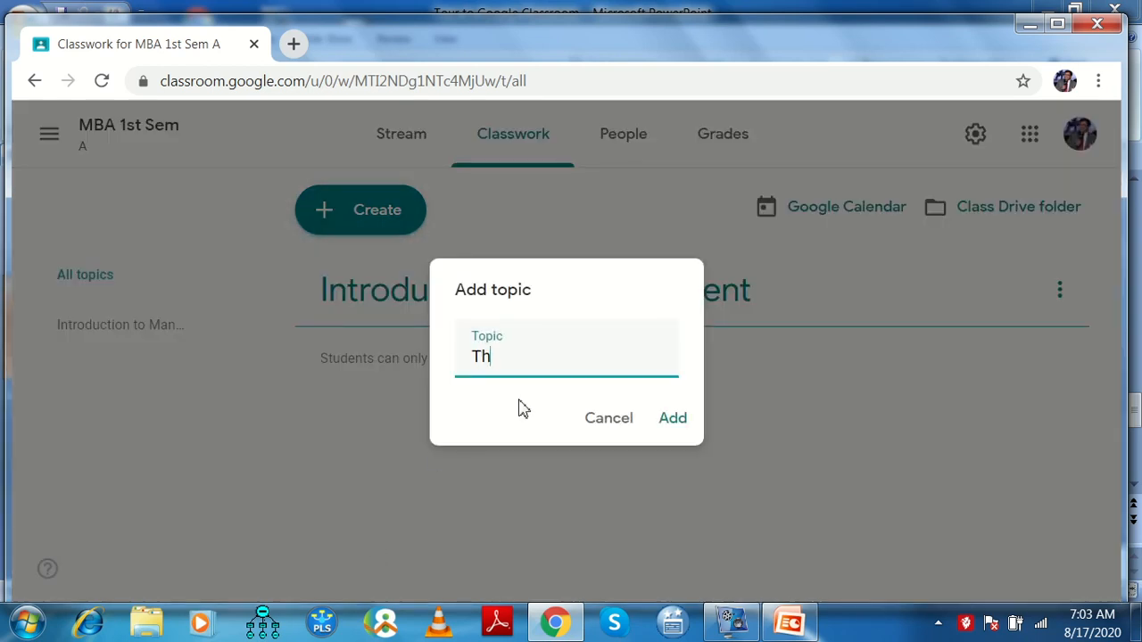
{"action": "type", "text": "eories of Management"}
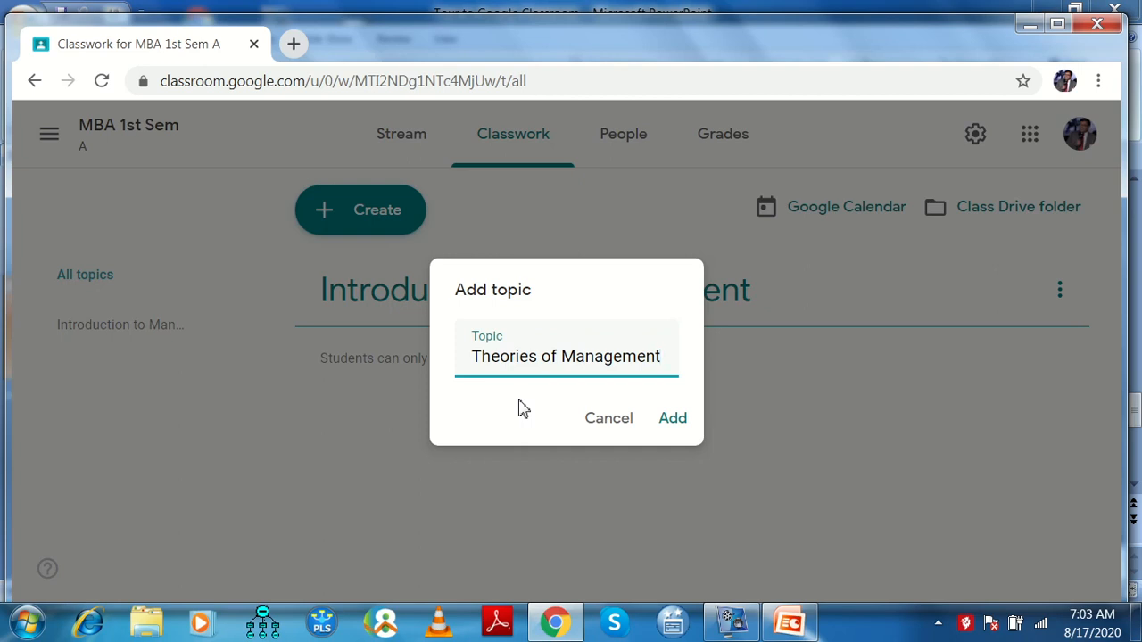
{"action": "left_click", "coordinate": [673, 421]}
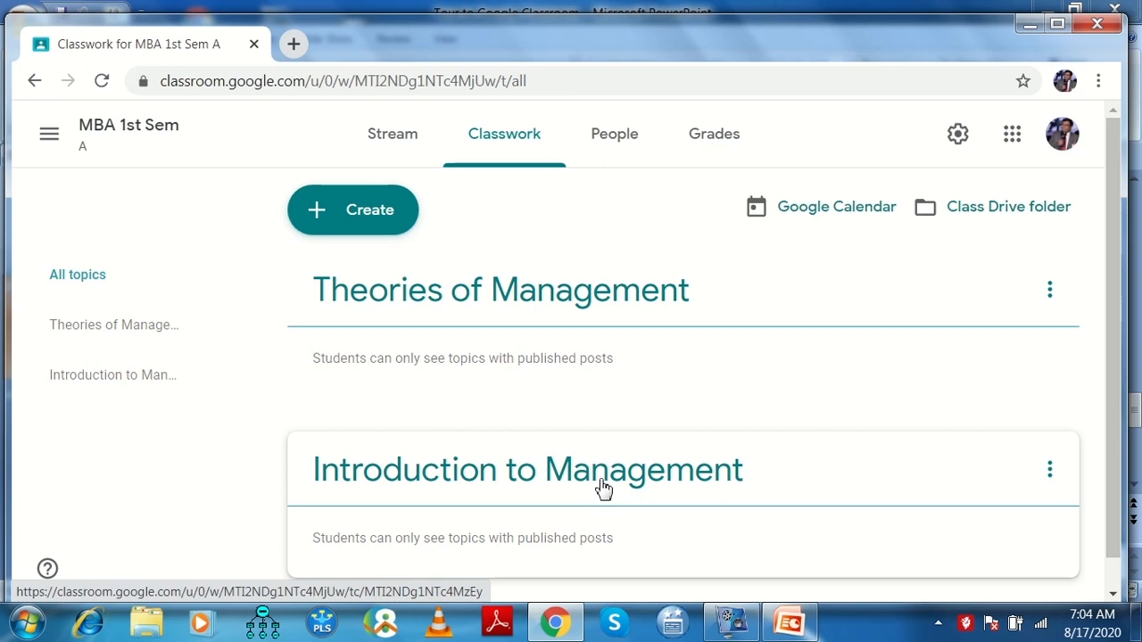
{"action": "left_click_drag", "start_coordinate": [603, 488], "coordinate": [584, 288]}
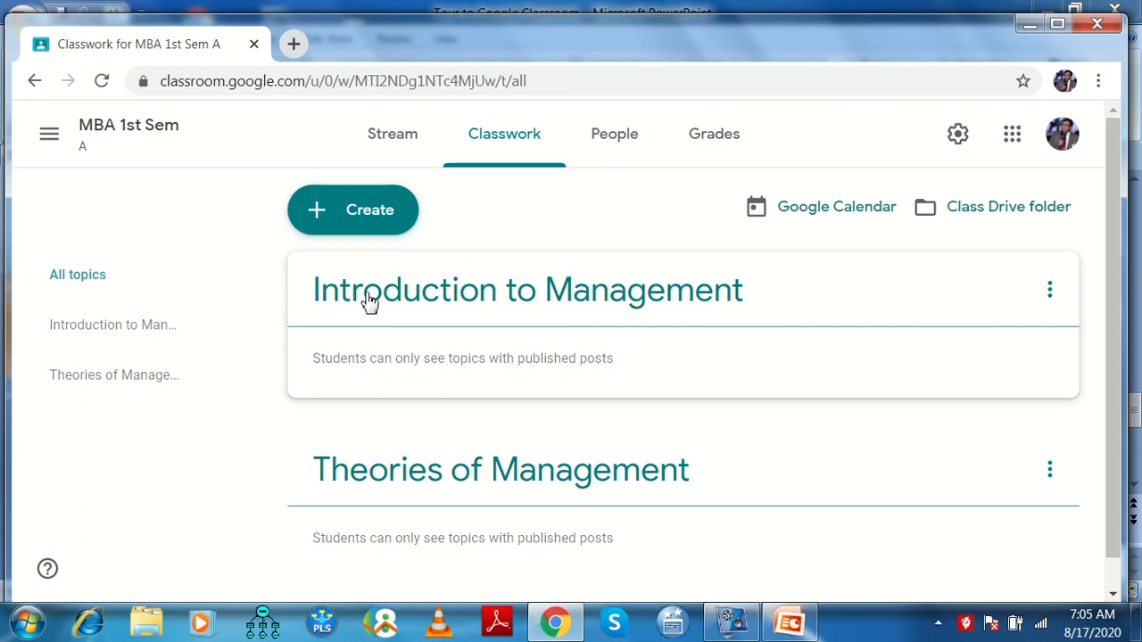
Start a new classwork material and title it "Case Study on Management"
{"action": "left_click", "coordinate": [350, 214]}
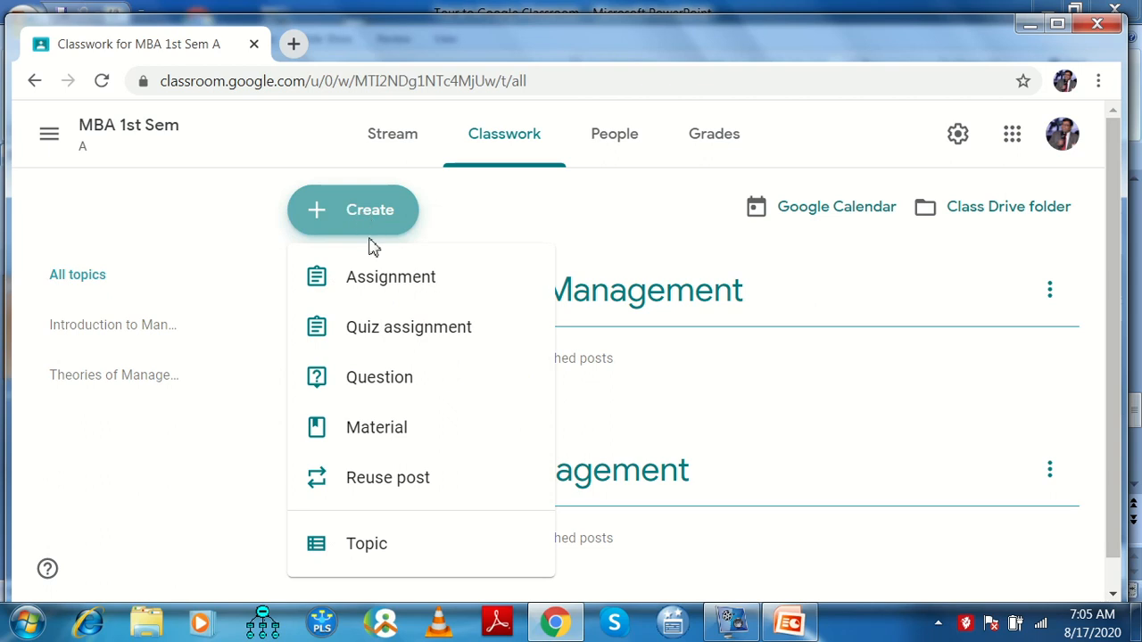
{"action": "left_click", "coordinate": [390, 440]}
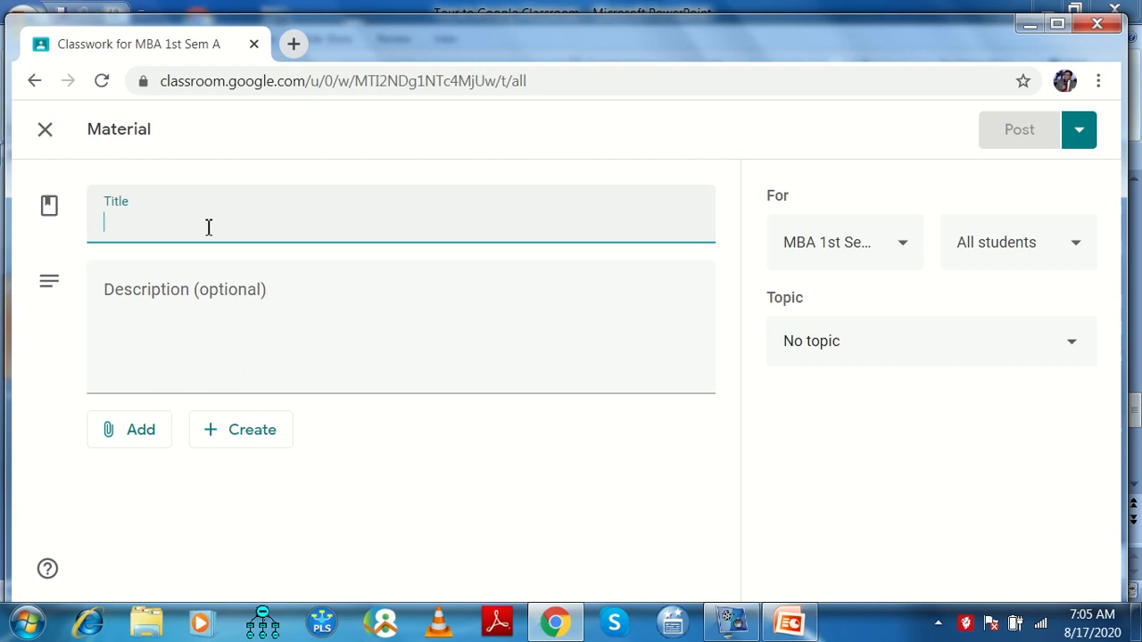
{"action": "type", "text": "Case Study "}
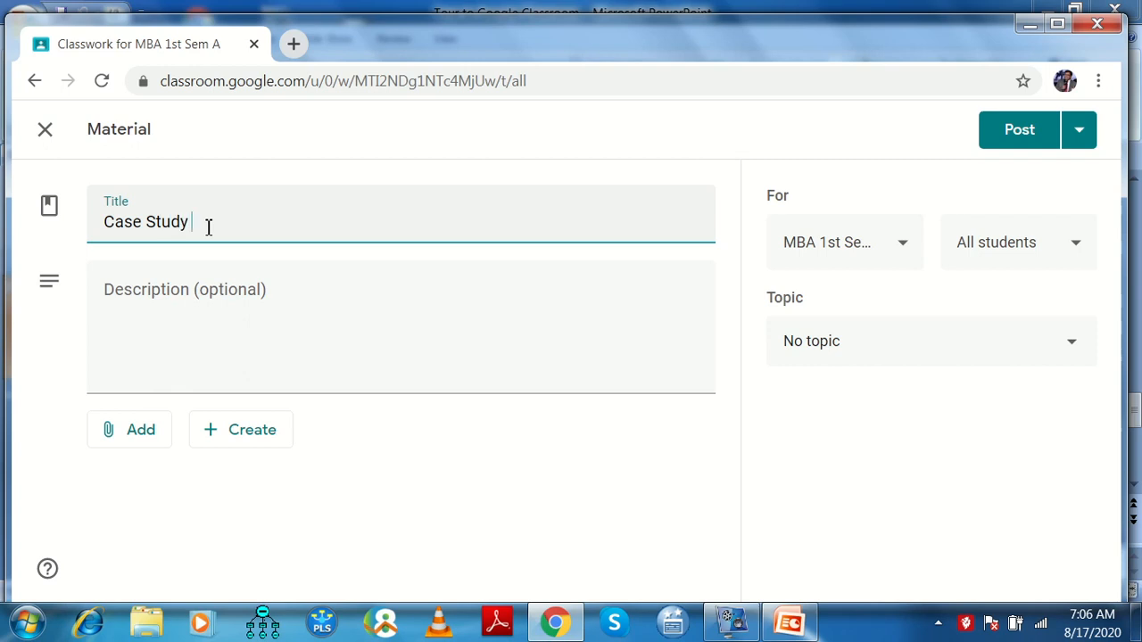
{"action": "type", "text": "on Manage,e"}
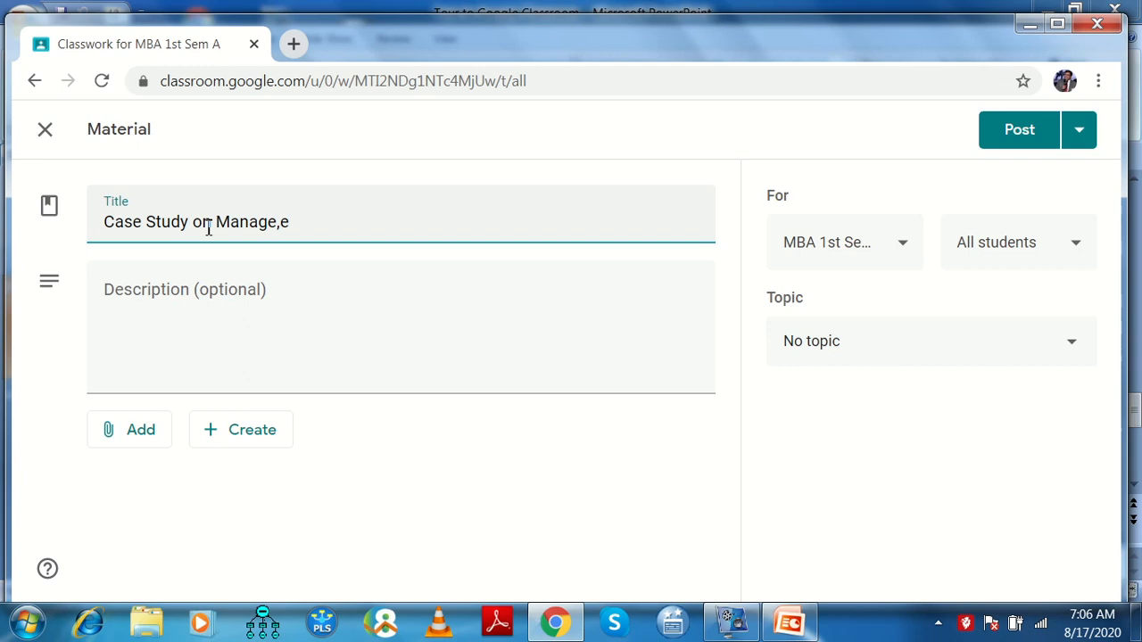
{"action": "key", "text": "BackSpace"}
{"action": "key", "text": "BackSpace"}
{"action": "type", "text": "ment"}
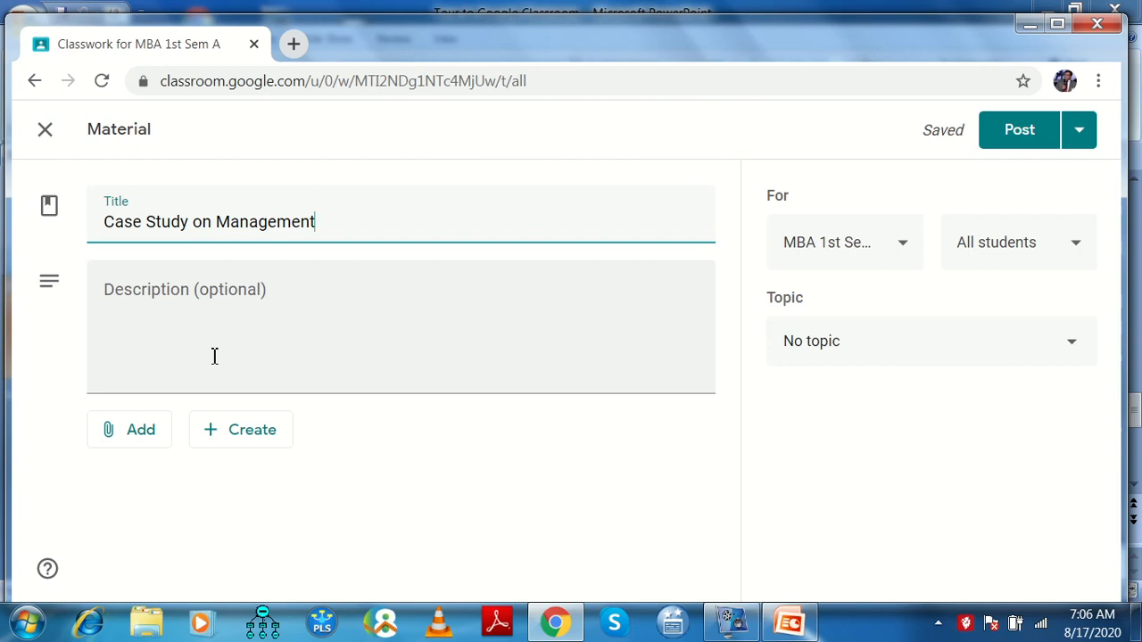
Enter the material's description: "Read this case thoroughly and write your opinion on management concept."
{"action": "left_click", "coordinate": [210, 306]}
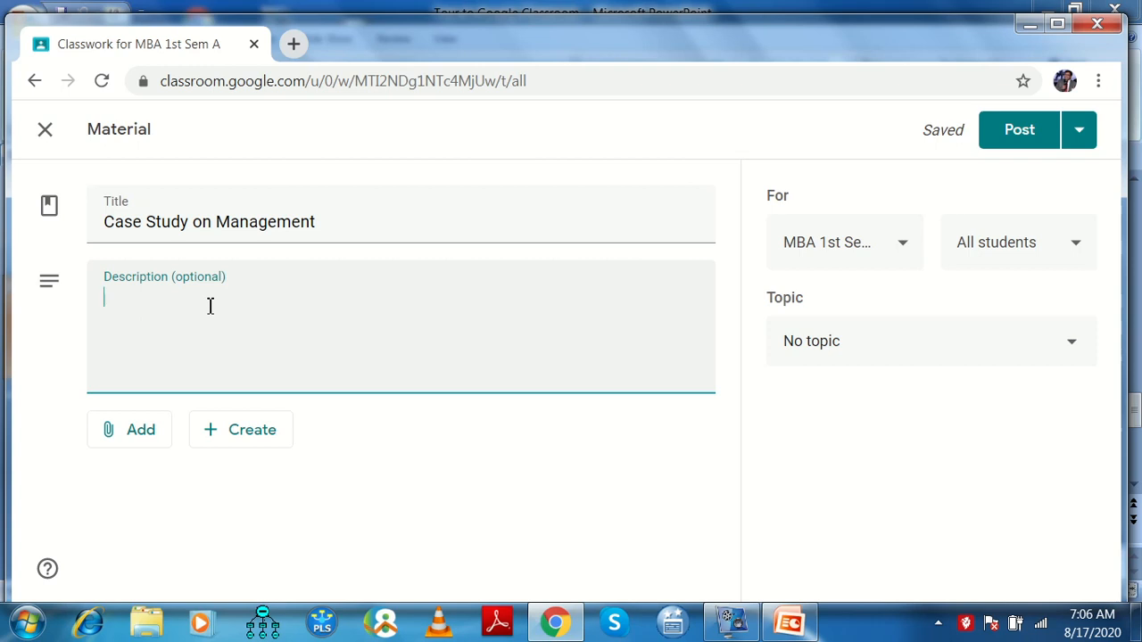
{"action": "type", "text": "Read this"}
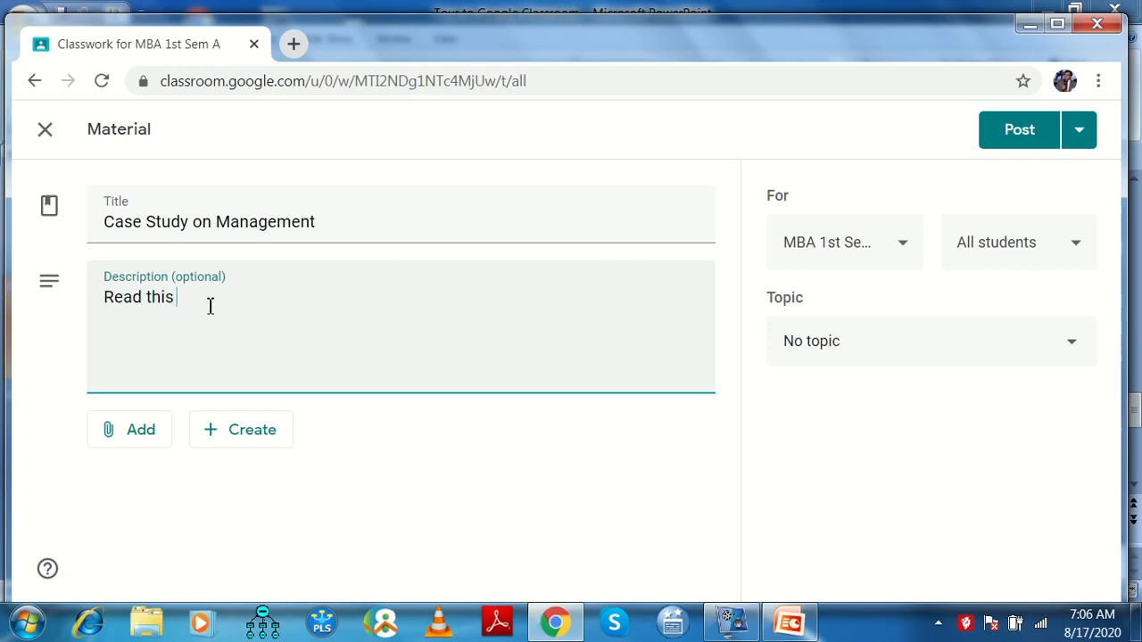
{"action": "type", "text": " case thoroughly a"}
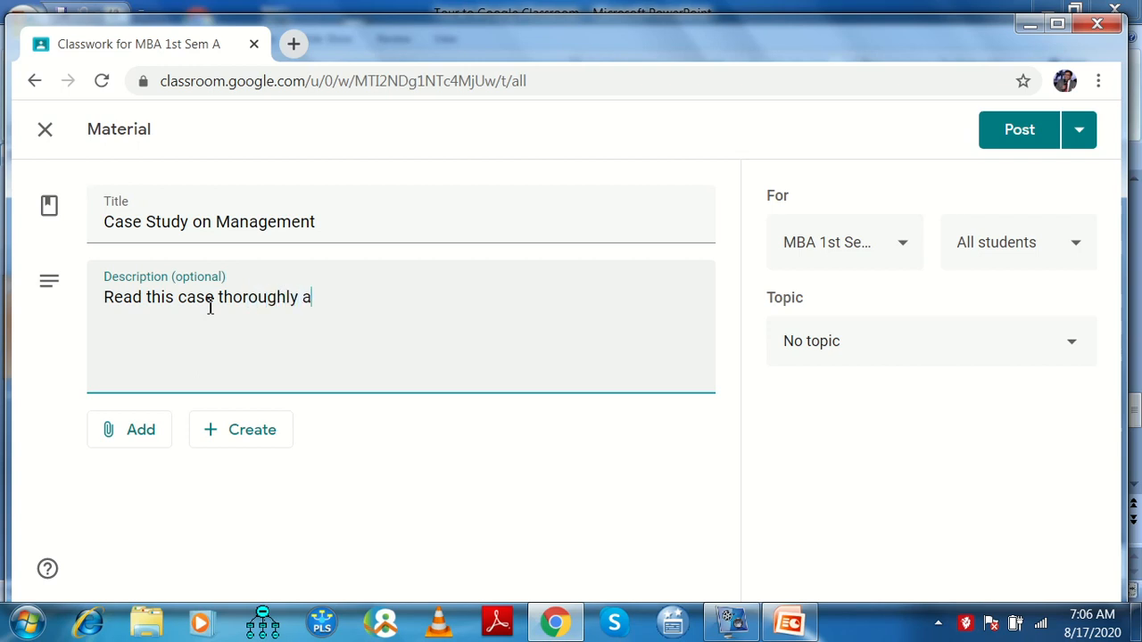
{"action": "type", "text": "nd write your opi"}
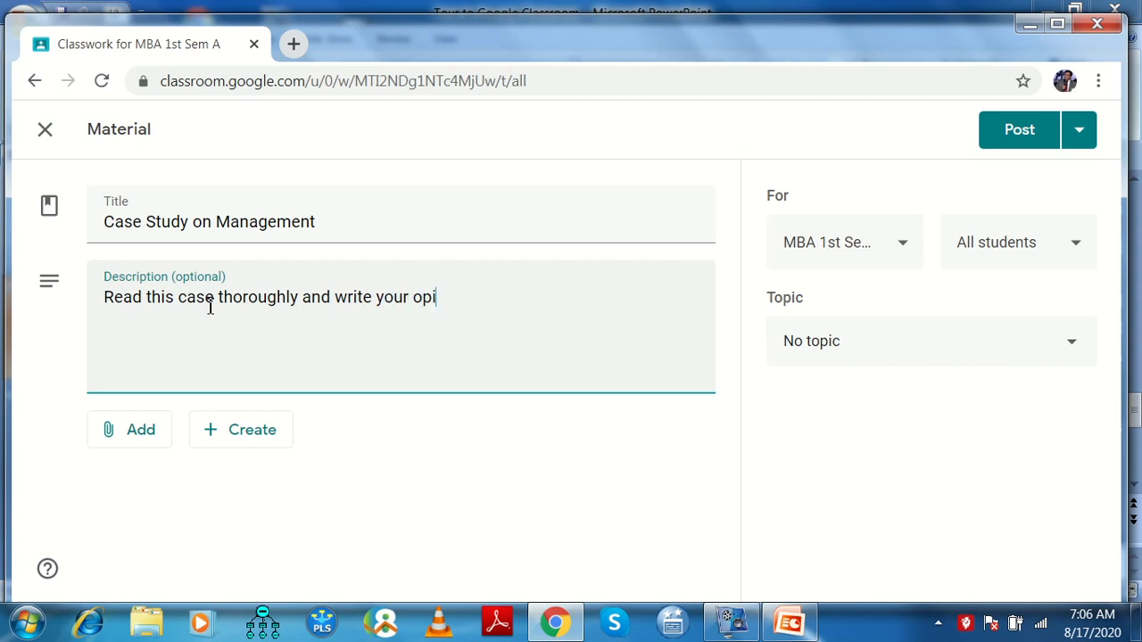
{"action": "type", "text": "nion on mamangement"}
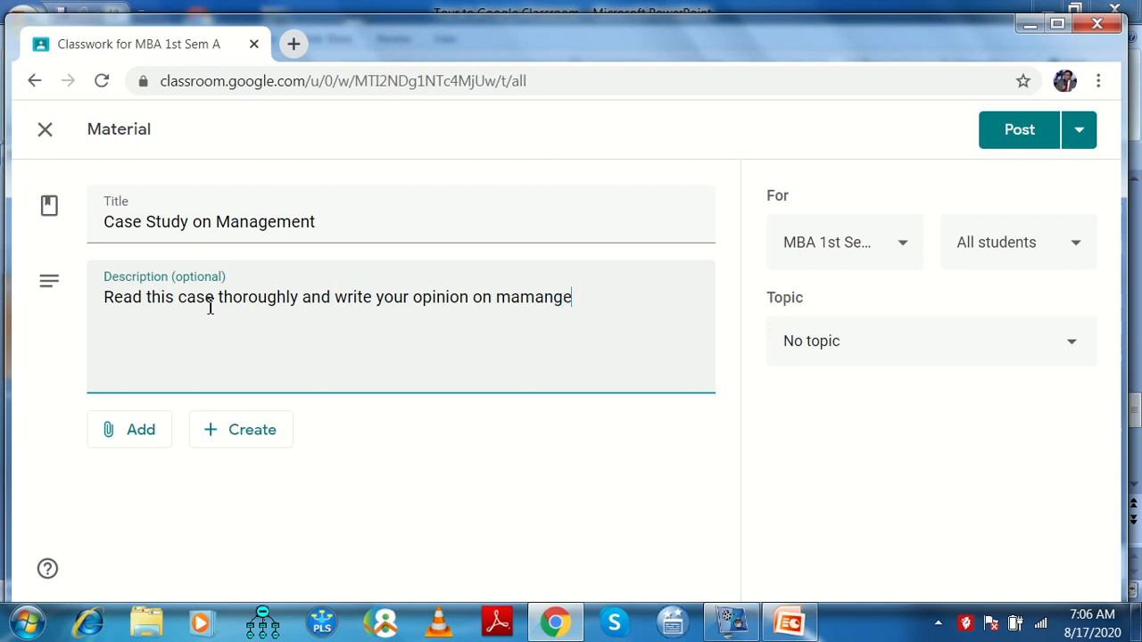
{"action": "key", "text": "BackSpace"}
{"action": "key", "text": "BackSpace"}
{"action": "key", "text": "BackSpace"}
{"action": "key", "text": "BackSpace"}
{"action": "key", "text": "BackSpace"}
{"action": "key", "text": "BackSpace"}
{"action": "key", "text": "BackSpace"}
{"action": "key", "text": "BackSpace"}
{"action": "key", "text": "BackSpace"}
{"action": "key", "text": "BackSpace"}
{"action": "type", "text": "nagement"}
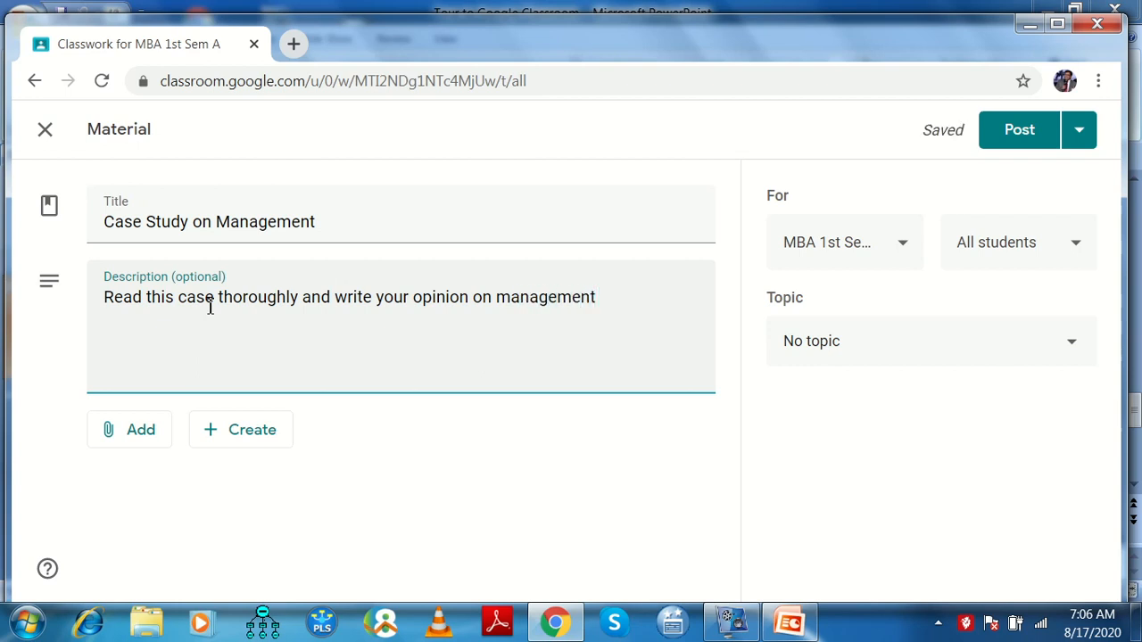
{"action": "type", "text": " concept."}
Upload the Word document "Shortcuts for Zoomit" from the computer's Desktop as an attachment to the material
{"action": "left_click", "coordinate": [143, 436]}
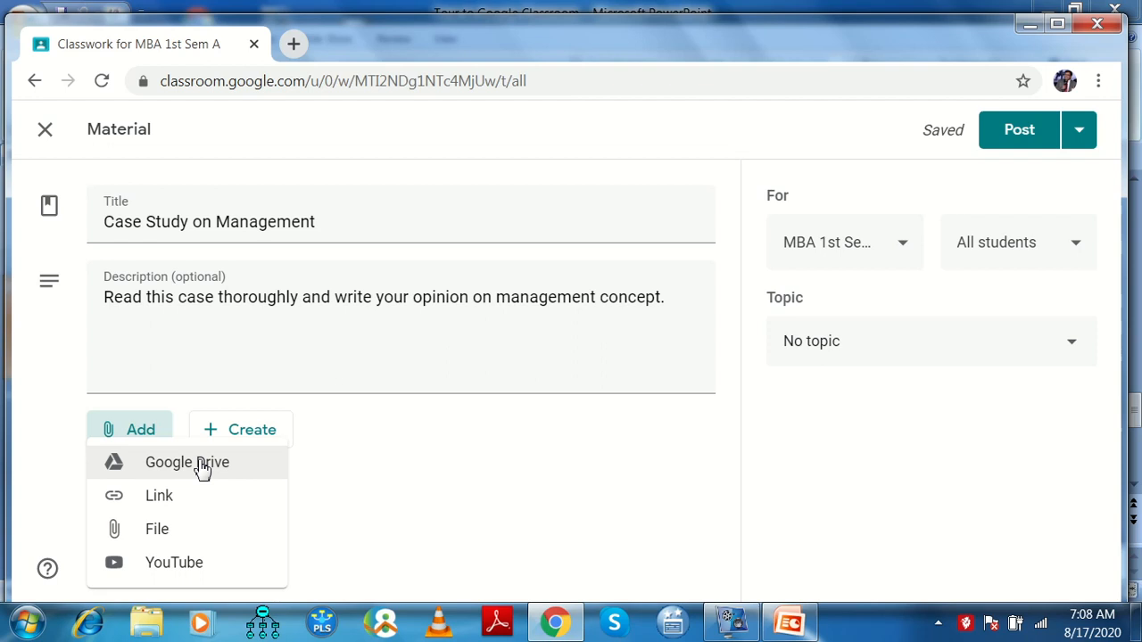
{"action": "left_click", "coordinate": [165, 533]}
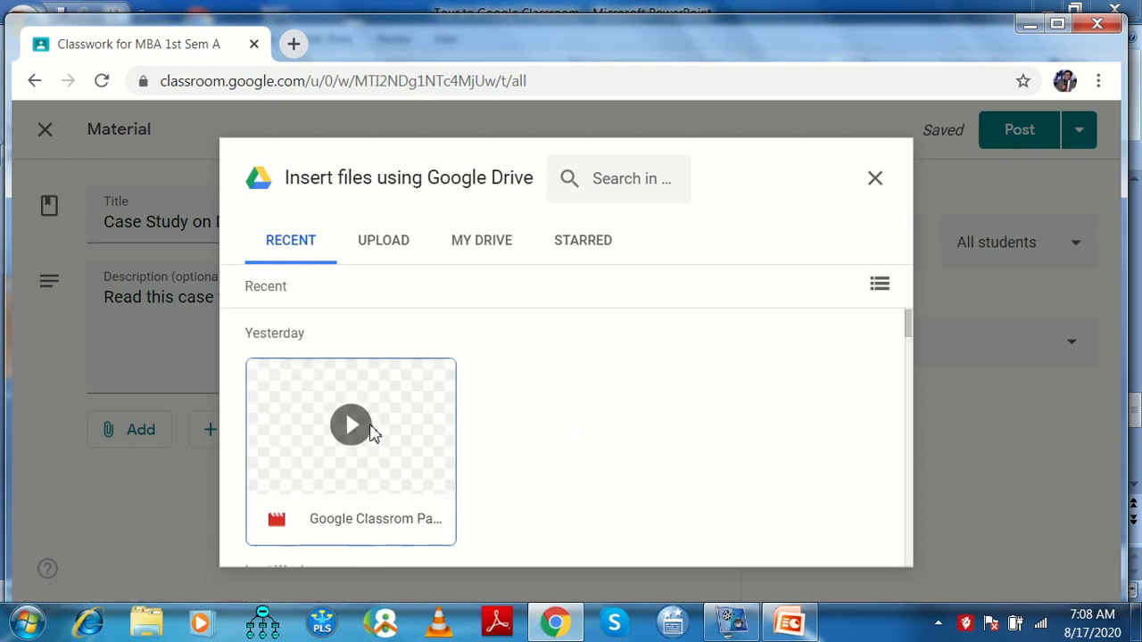
{"action": "left_click", "coordinate": [391, 242]}
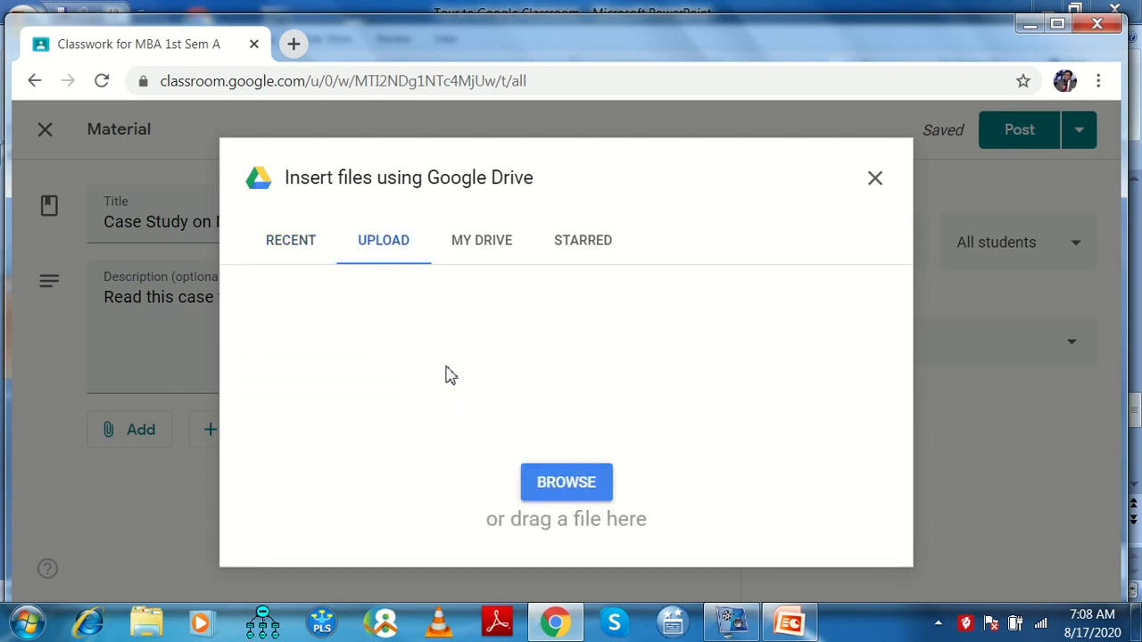
{"action": "left_click", "coordinate": [566, 486]}
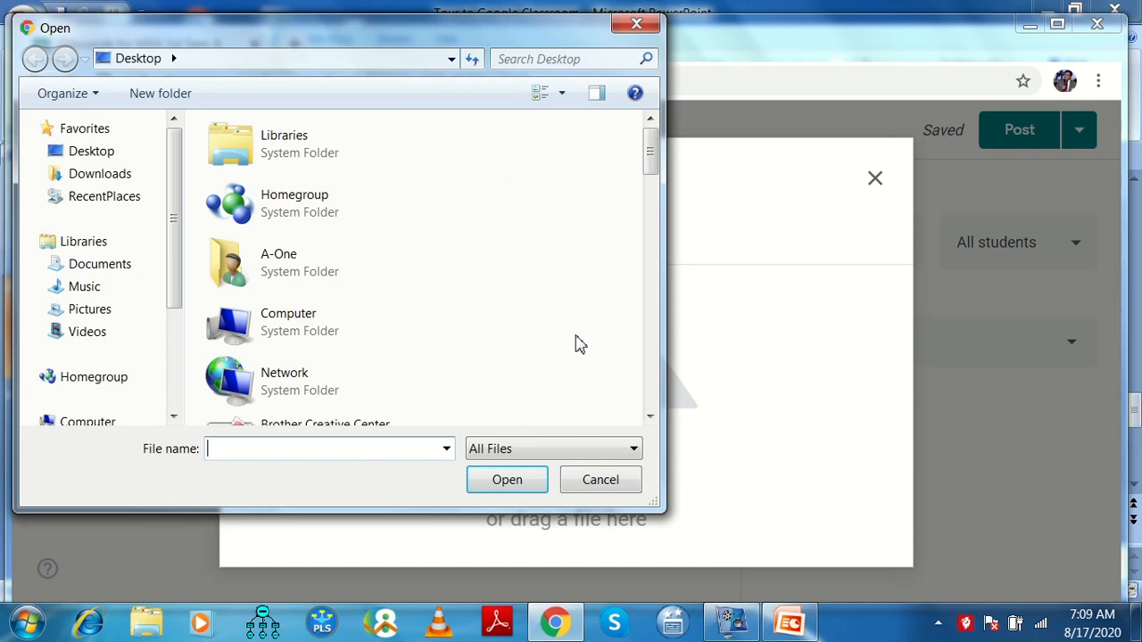
{"action": "left_click_drag", "start_coordinate": [176, 218], "coordinate": [179, 146]}
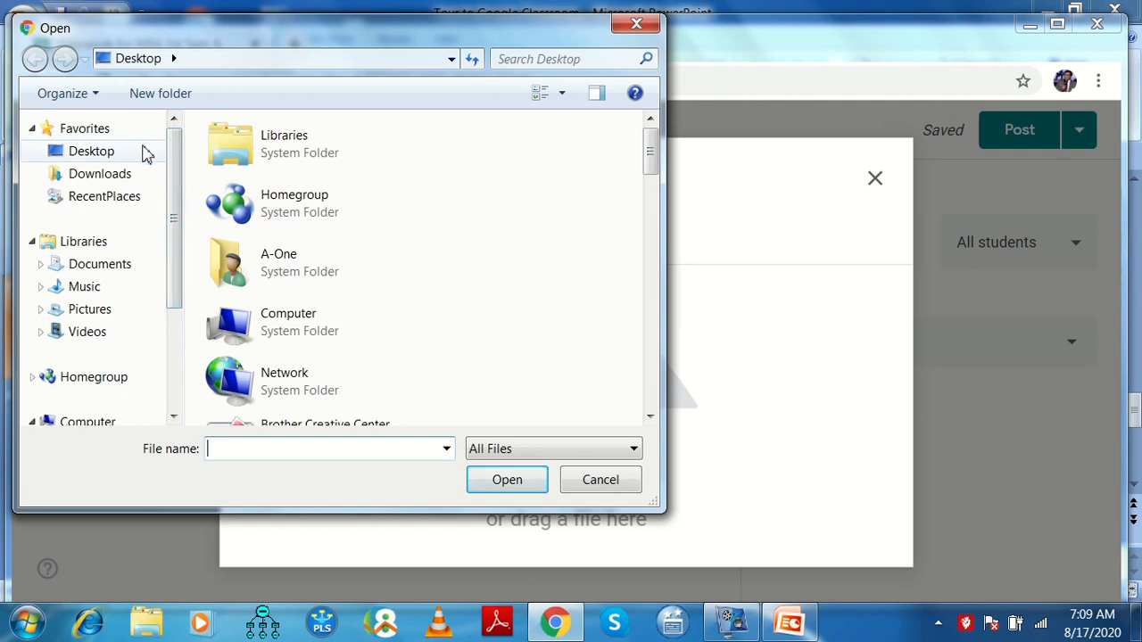
{"action": "left_click", "coordinate": [144, 153]}
{"action": "left_click_drag", "start_coordinate": [652, 159], "coordinate": [651, 366]}
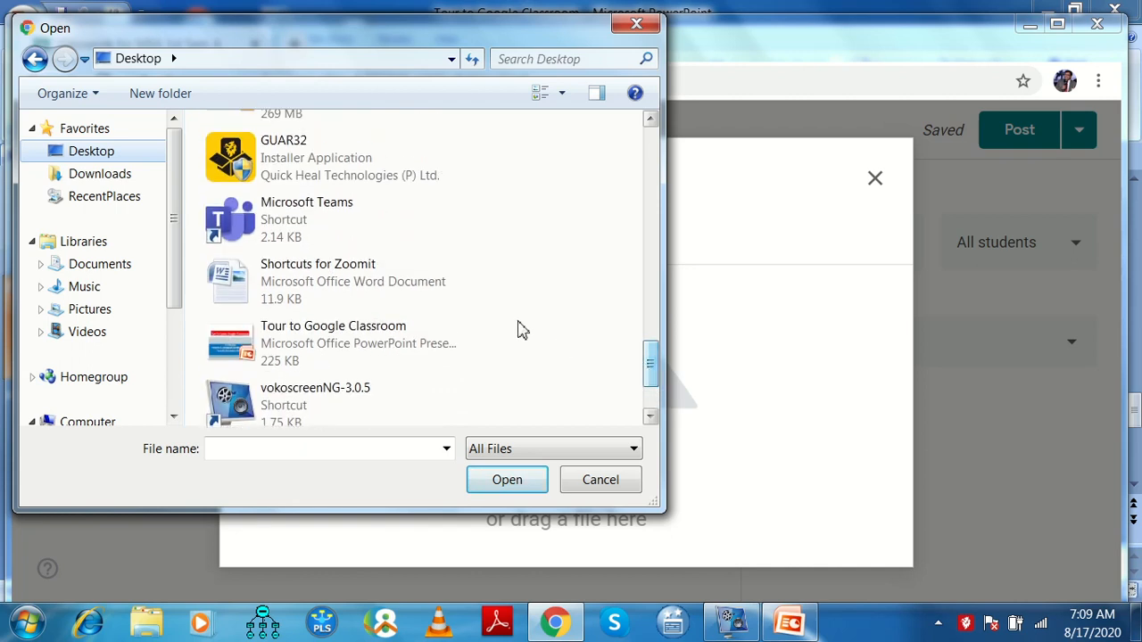
{"action": "left_click", "coordinate": [449, 293]}
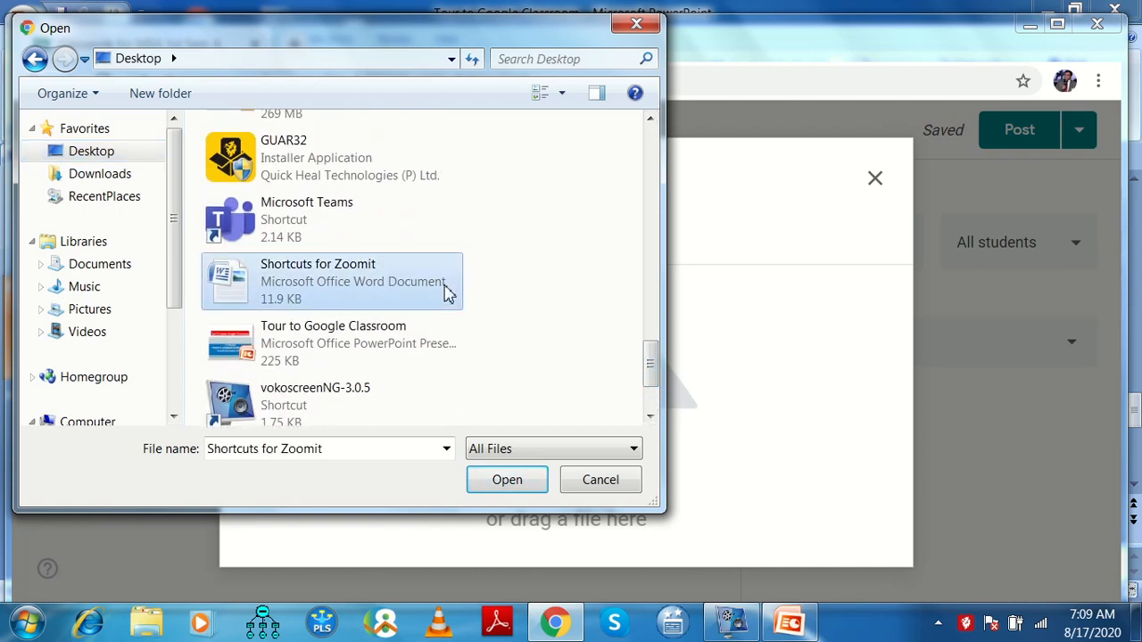
{"action": "left_click", "coordinate": [507, 482]}
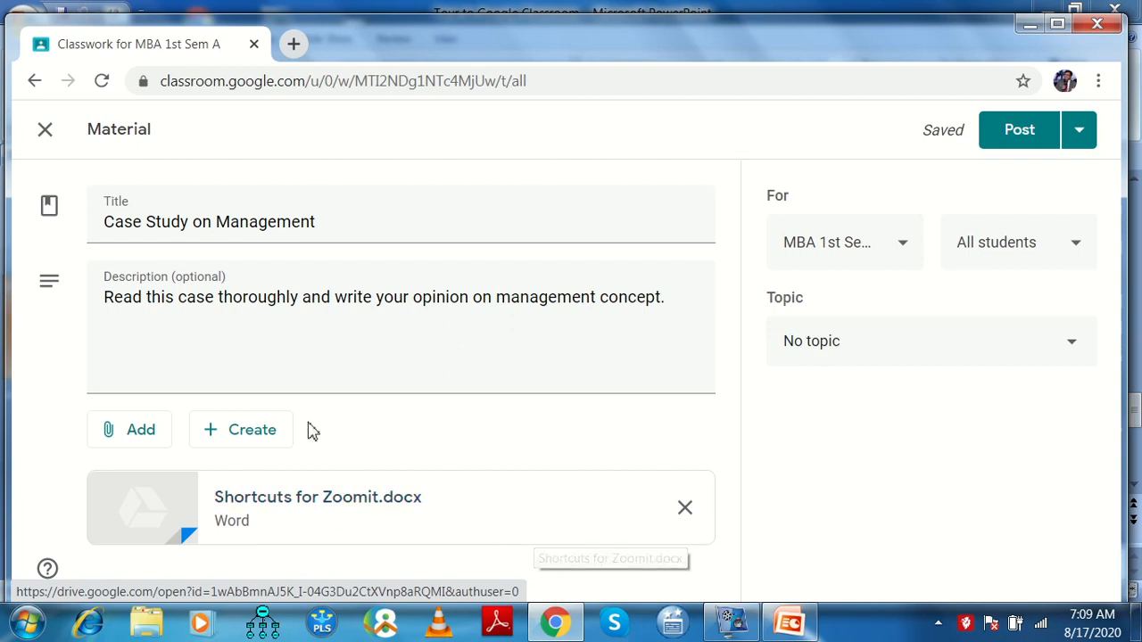
Search YouTube for "introduction to manmagement" and attach the 39-minute video "Introduction to management" to the material
{"action": "left_click", "coordinate": [152, 432]}
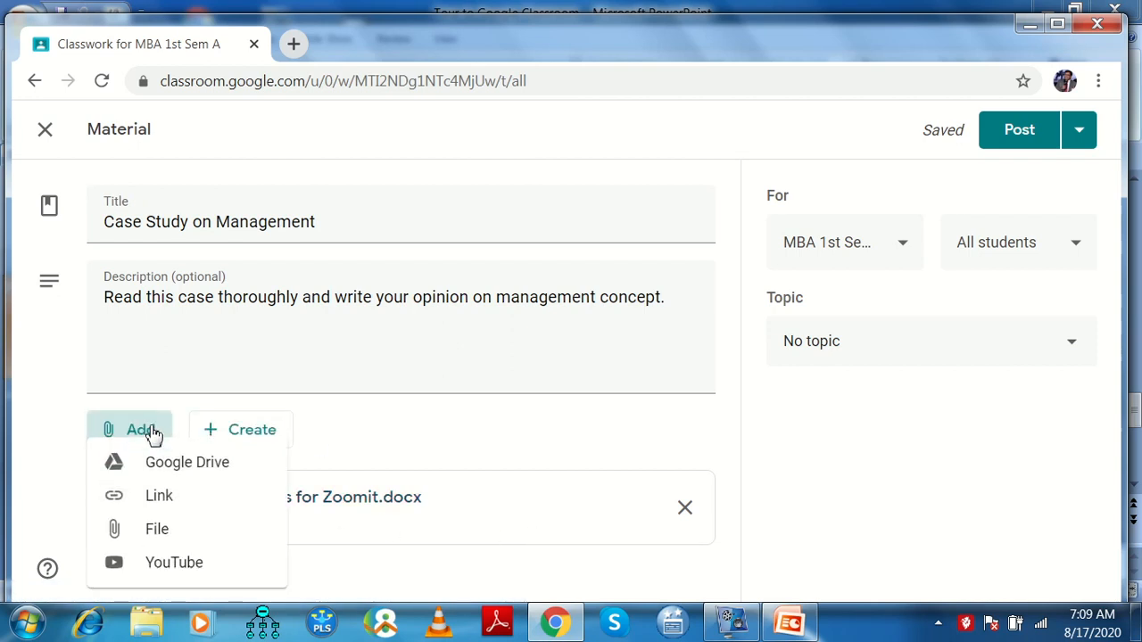
{"action": "left_click", "coordinate": [188, 563]}
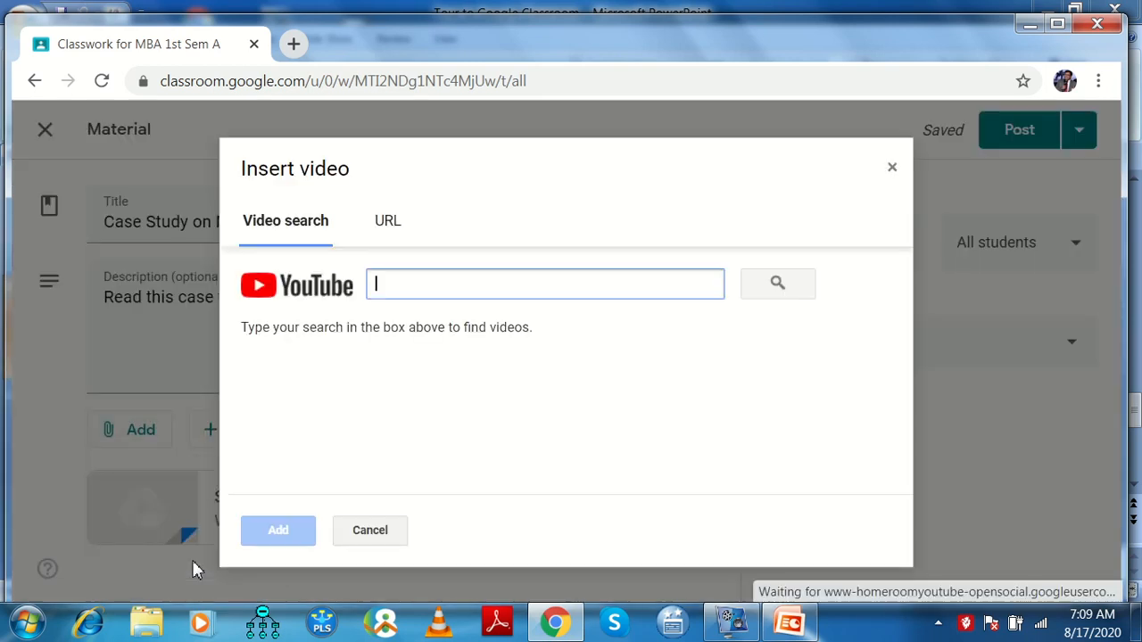
{"action": "left_click", "coordinate": [481, 285]}
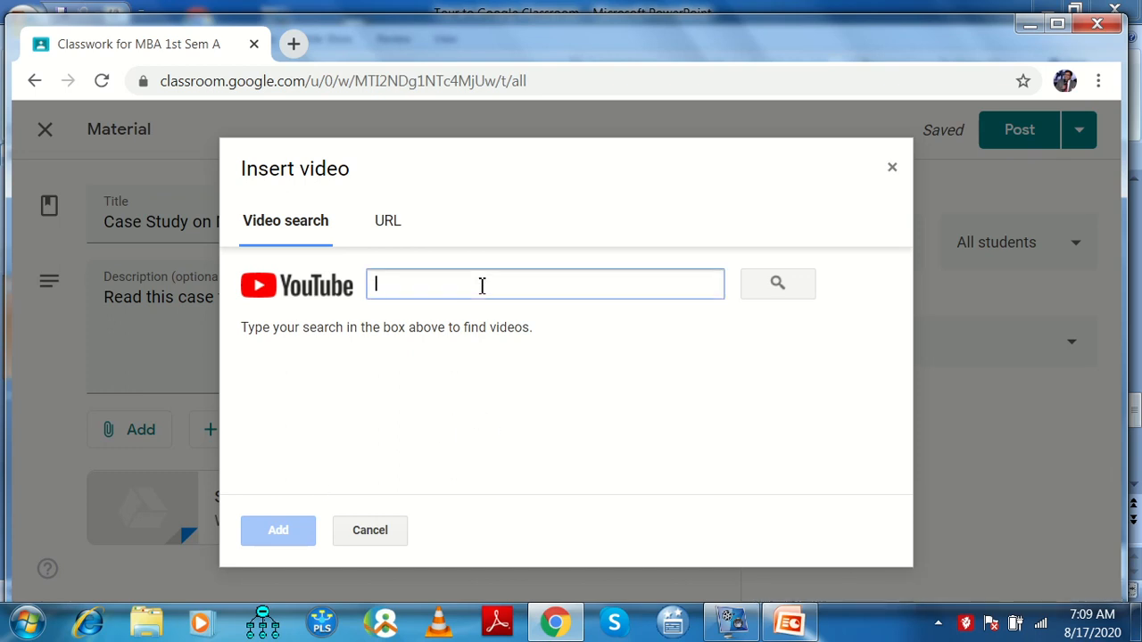
{"action": "type", "text": "introduction to manmagement"}
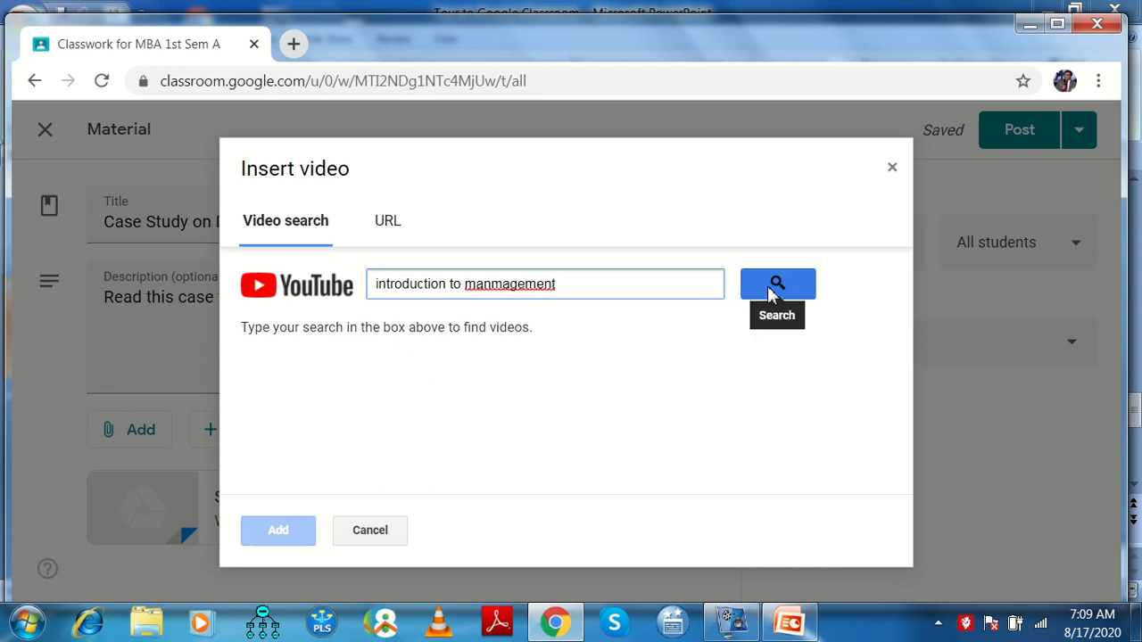
{"action": "left_click", "coordinate": [772, 294]}
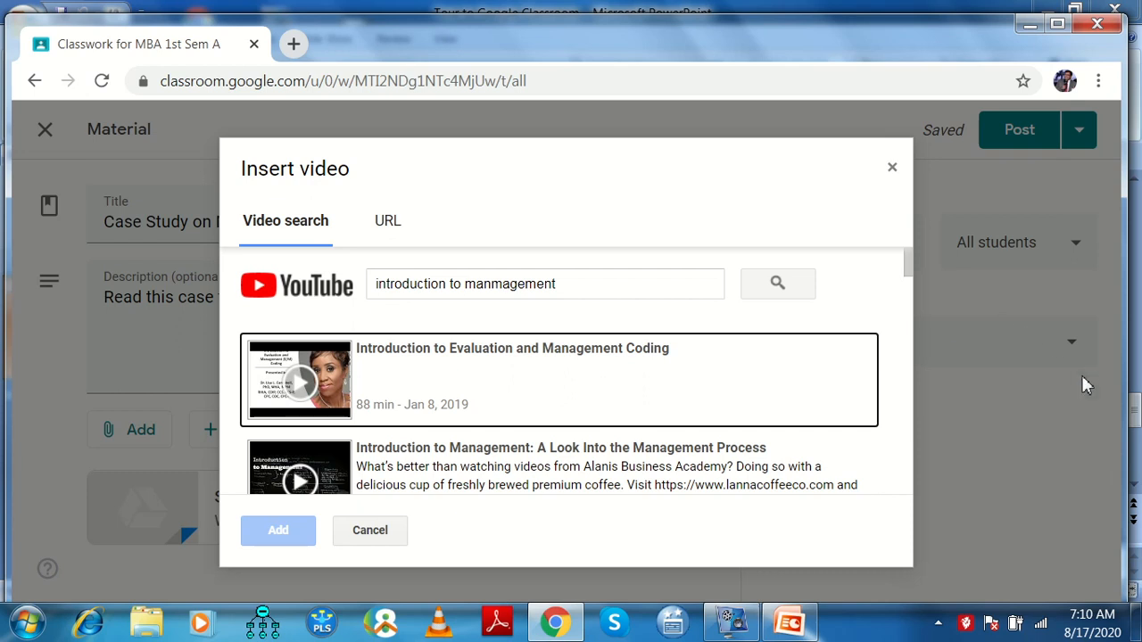
{"action": "left_click_drag", "start_coordinate": [910, 260], "coordinate": [909, 285]}
{"action": "scroll", "coordinate": [908, 286], "scroll_direction": "down", "scroll_amount": 1}
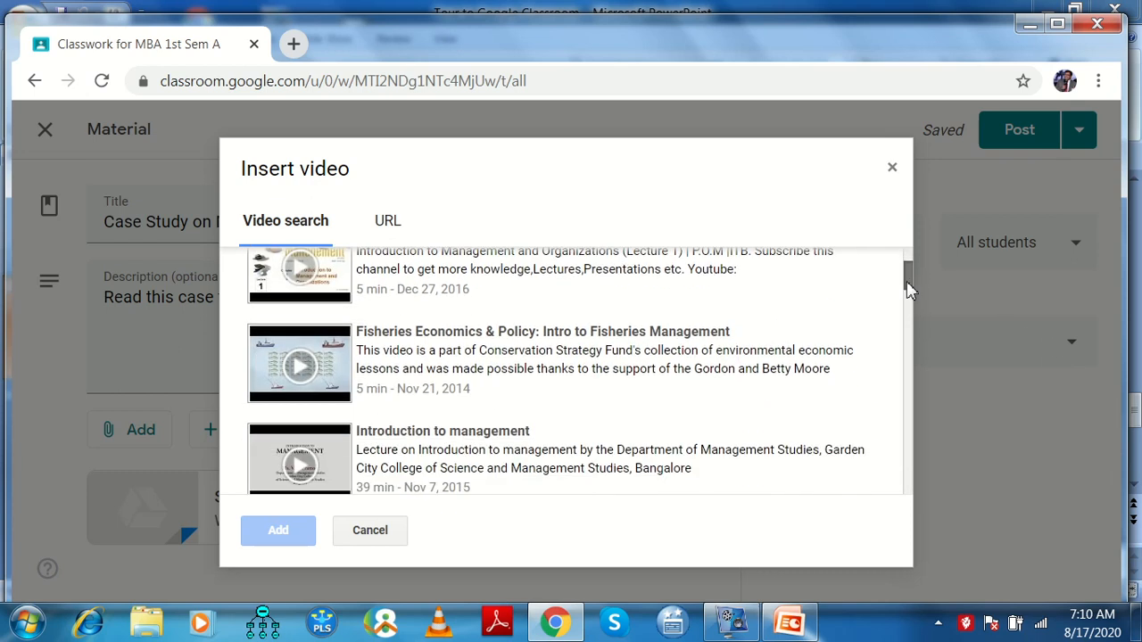
{"action": "left_click", "coordinate": [575, 452]}
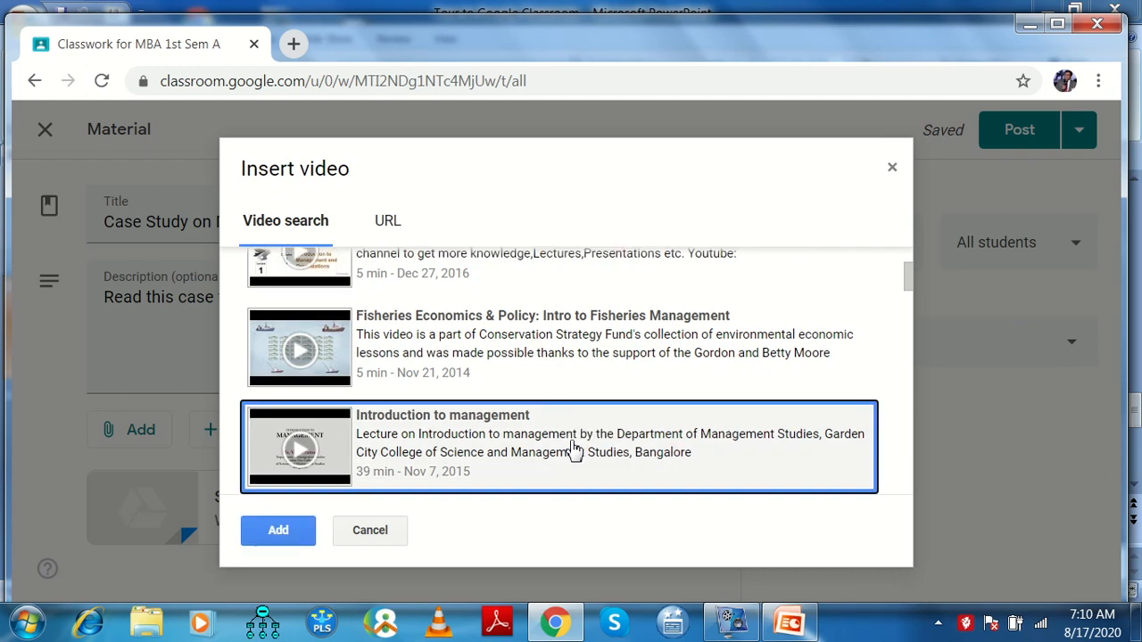
{"action": "left_click", "coordinate": [286, 532]}
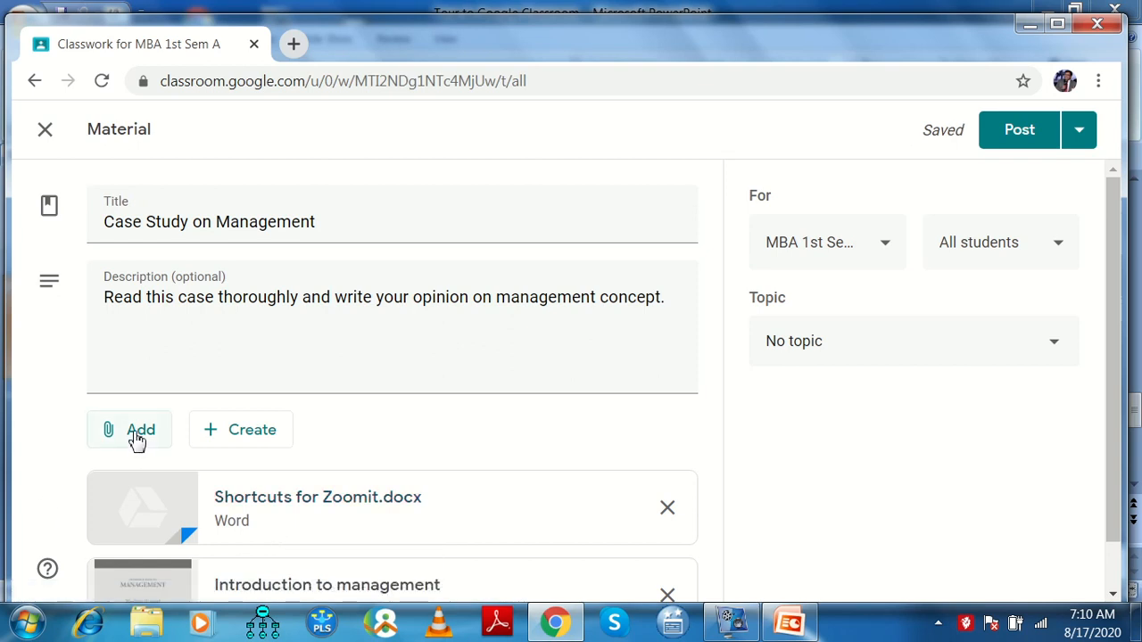
{"action": "left_click_drag", "start_coordinate": [1112, 247], "coordinate": [1113, 337]}
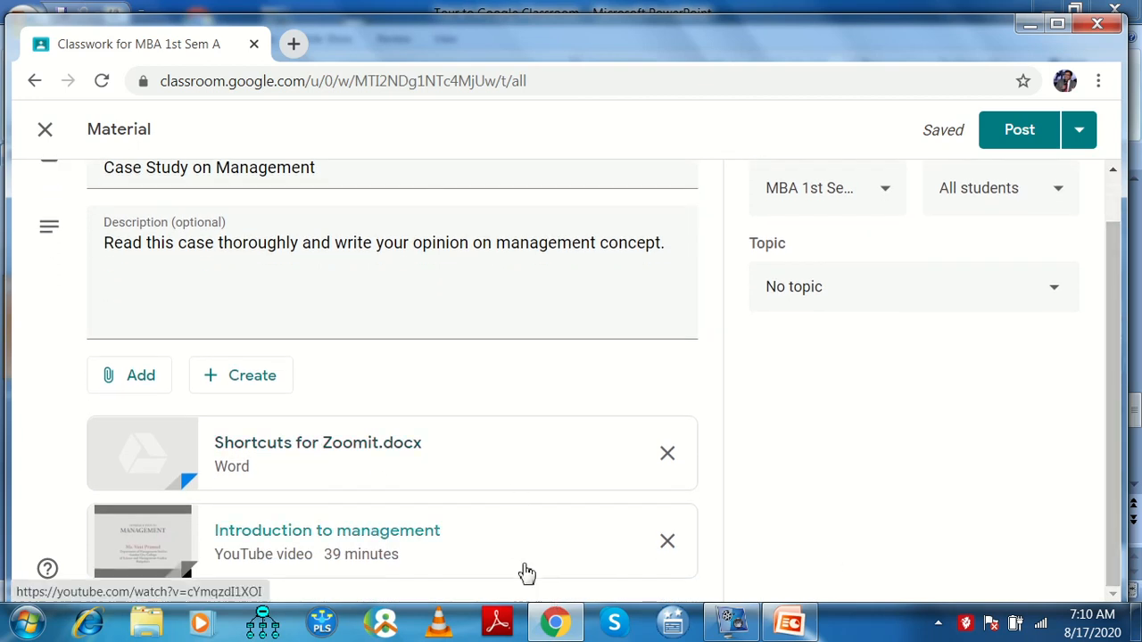
{"action": "left_click", "coordinate": [135, 382]}
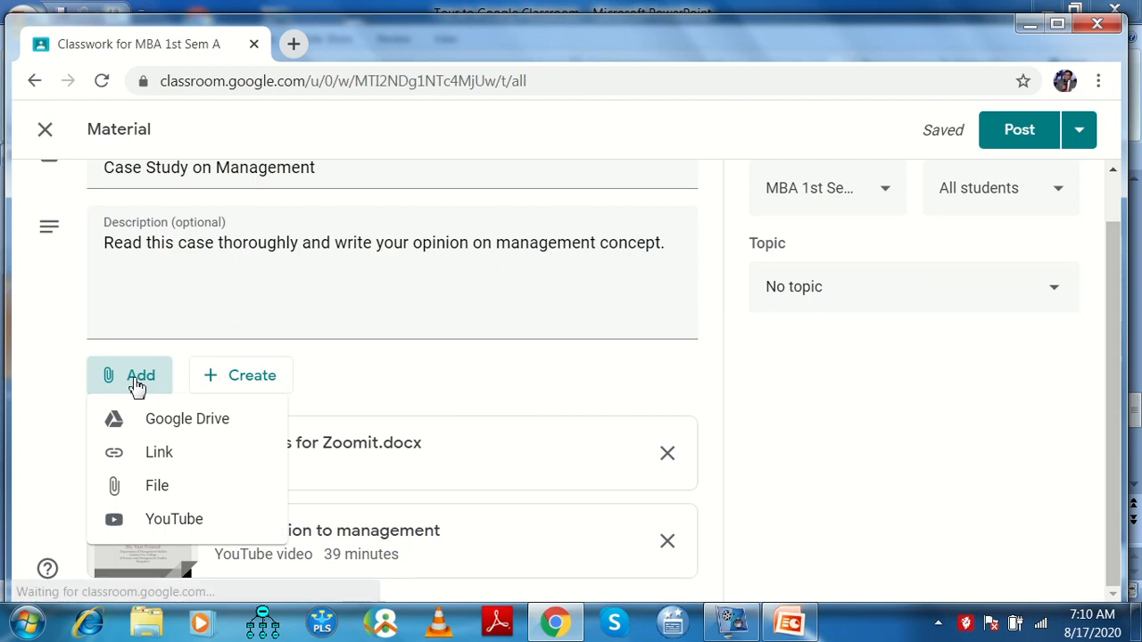
{"action": "left_click", "coordinate": [159, 455]}
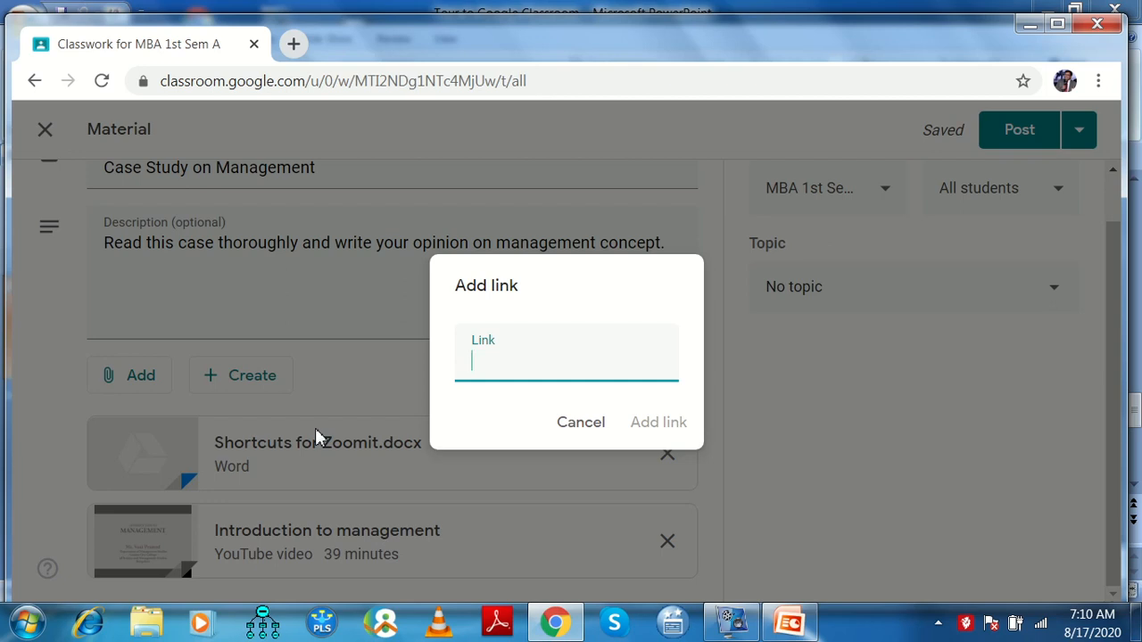
{"action": "left_click", "coordinate": [578, 433]}
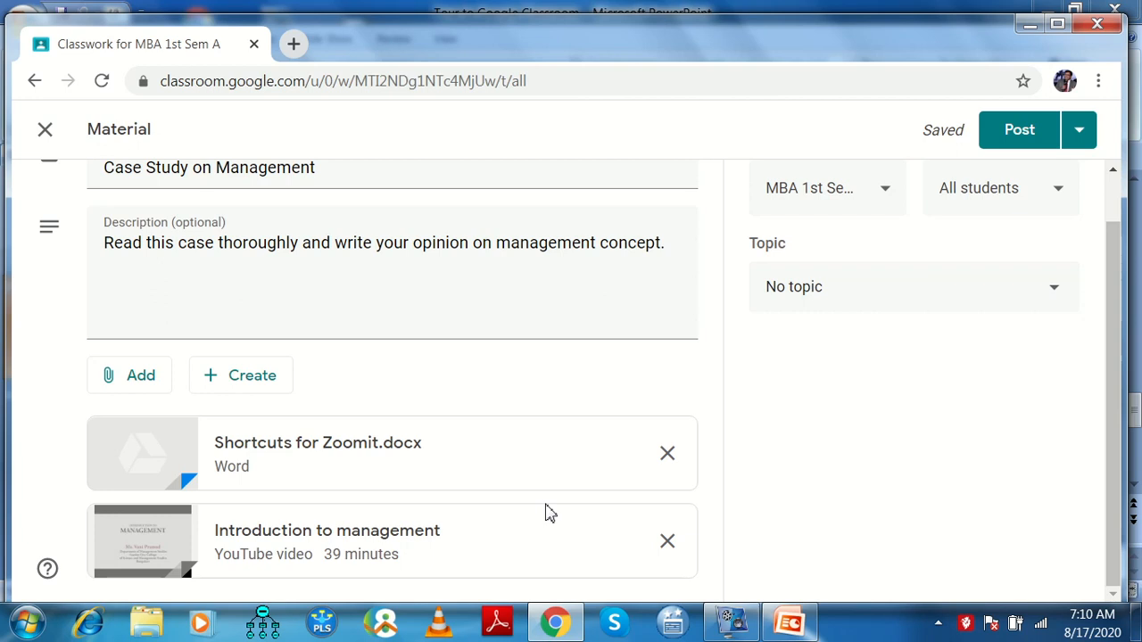
Open youtube.com in a new browser tab
{"action": "left_click", "coordinate": [300, 53]}
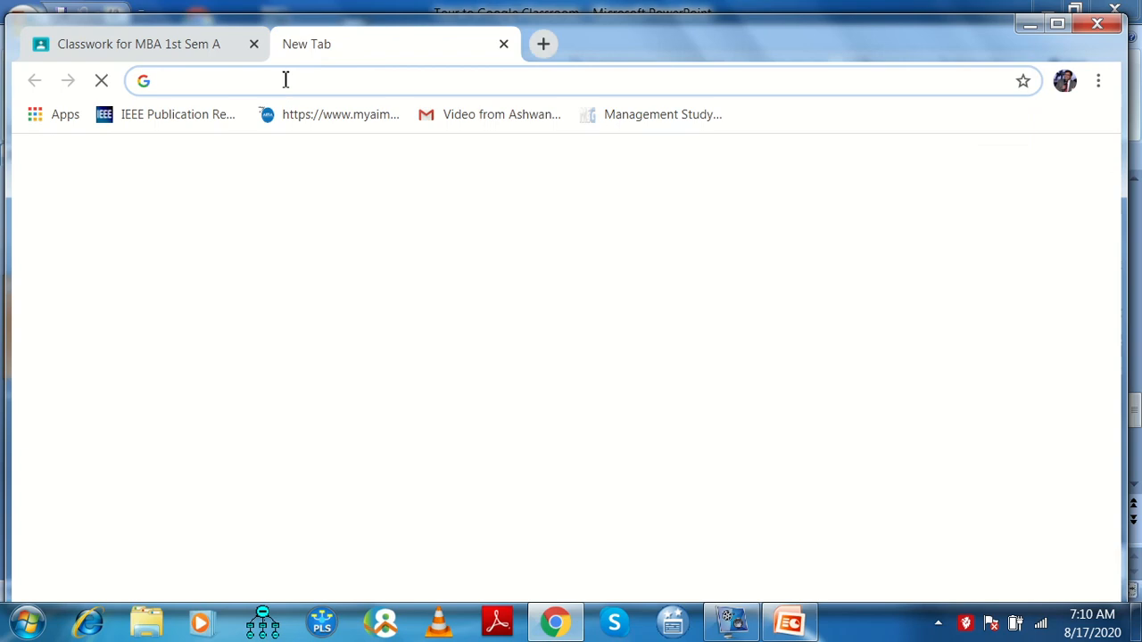
{"action": "left_click", "coordinate": [286, 80]}
{"action": "type", "text": "u"}
{"action": "key", "text": "BackSpace"}
{"action": "type", "text": "youtu"}
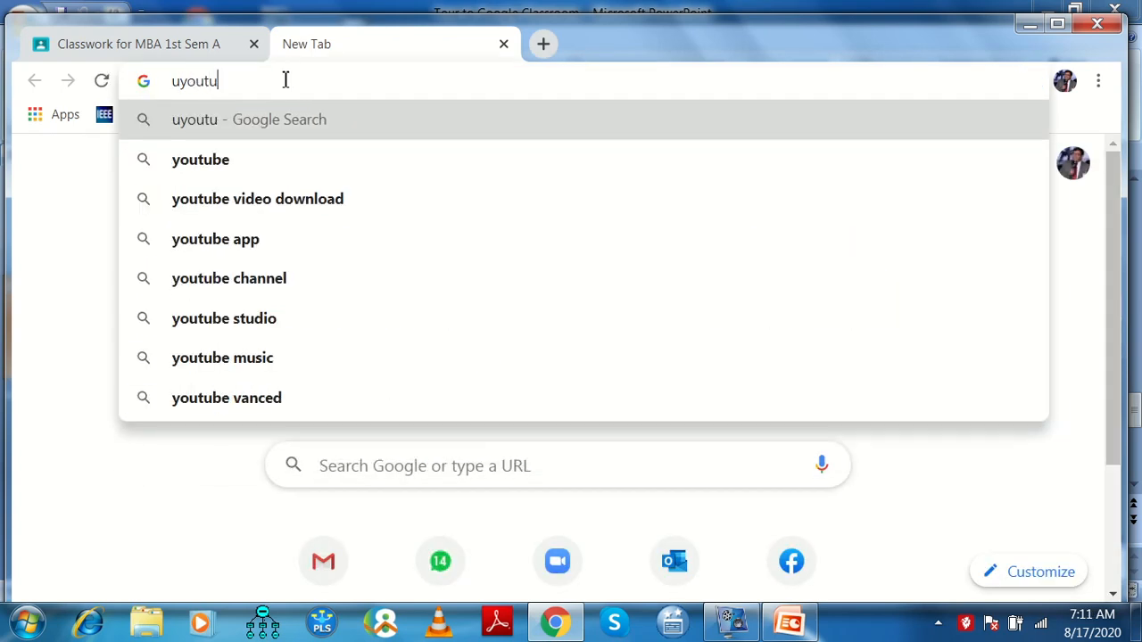
{"action": "type", "text": "be"}
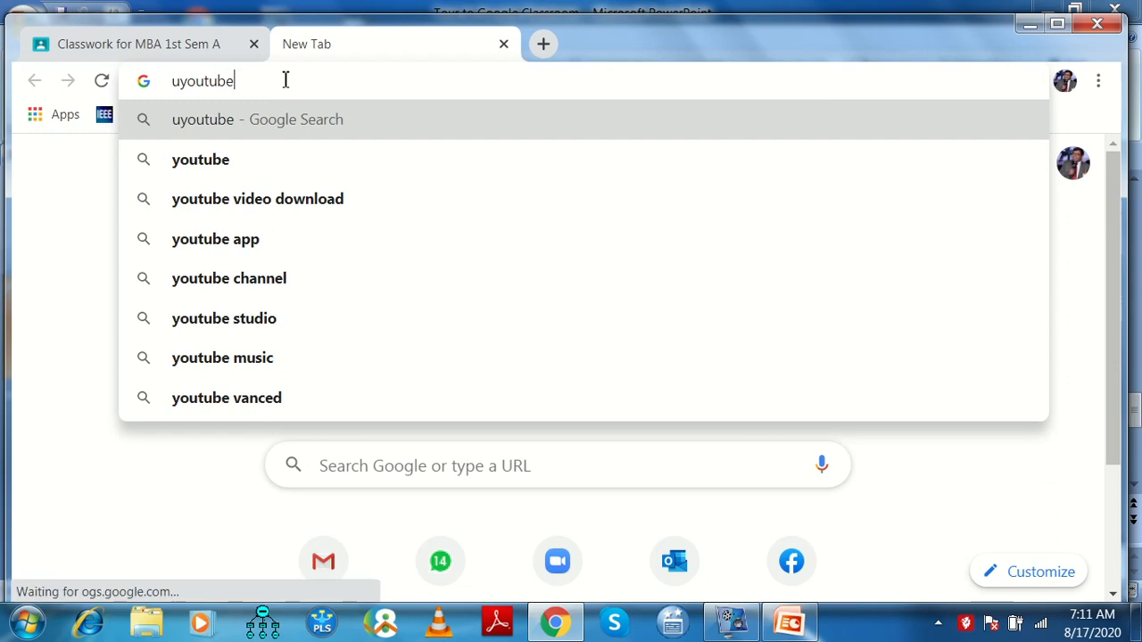
{"action": "key", "text": "ctrl+Return"}
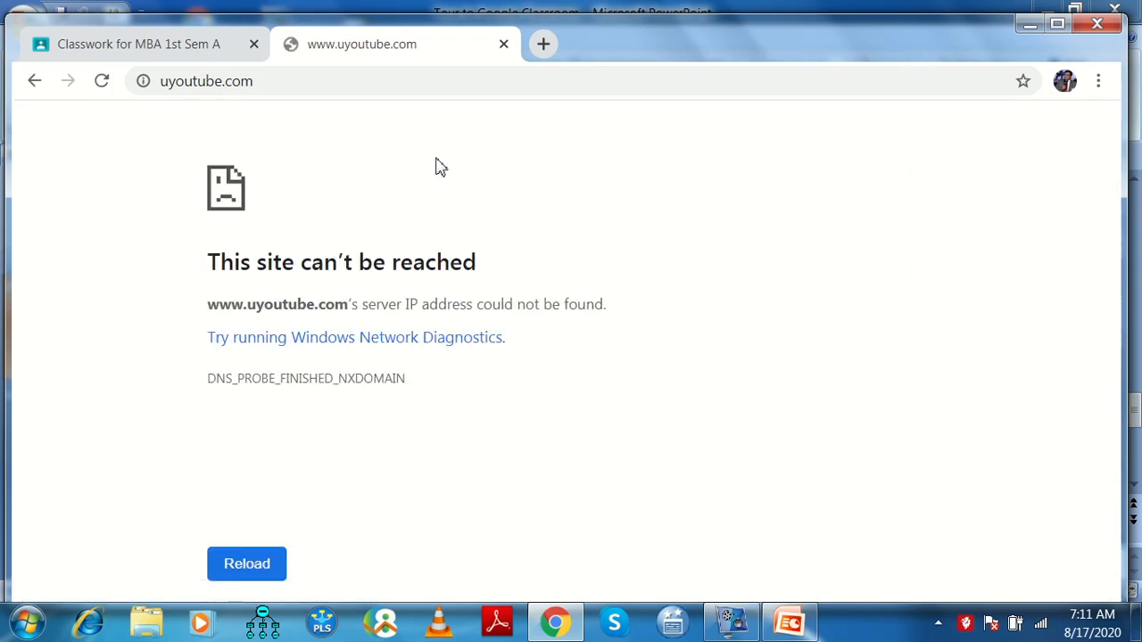
{"action": "left_click", "coordinate": [393, 84]}
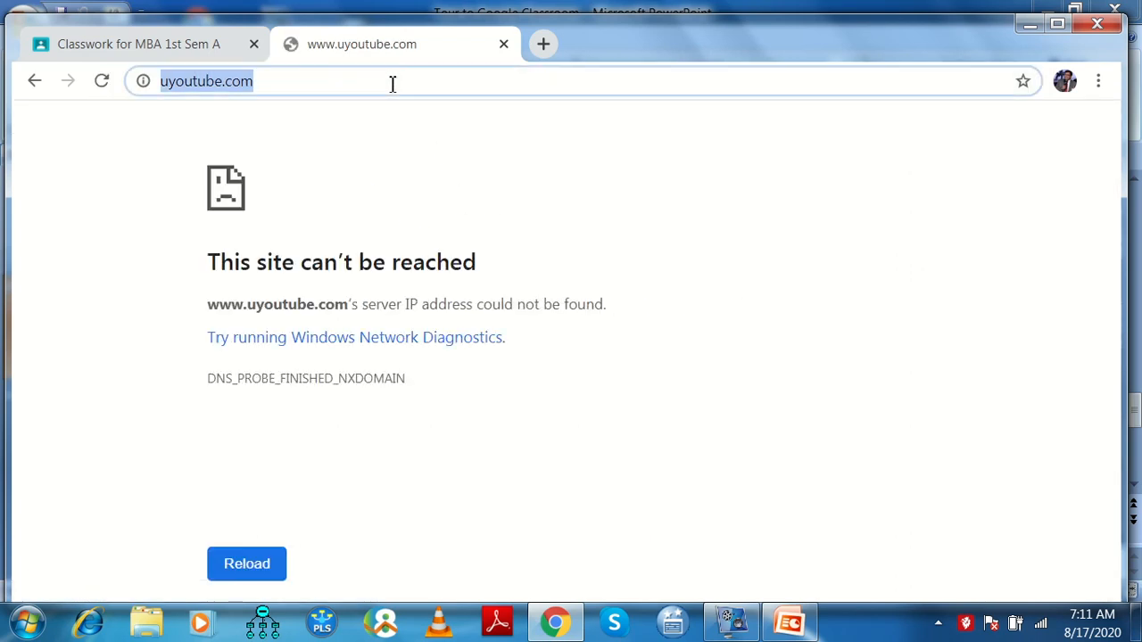
{"action": "type", "text": "yout"}
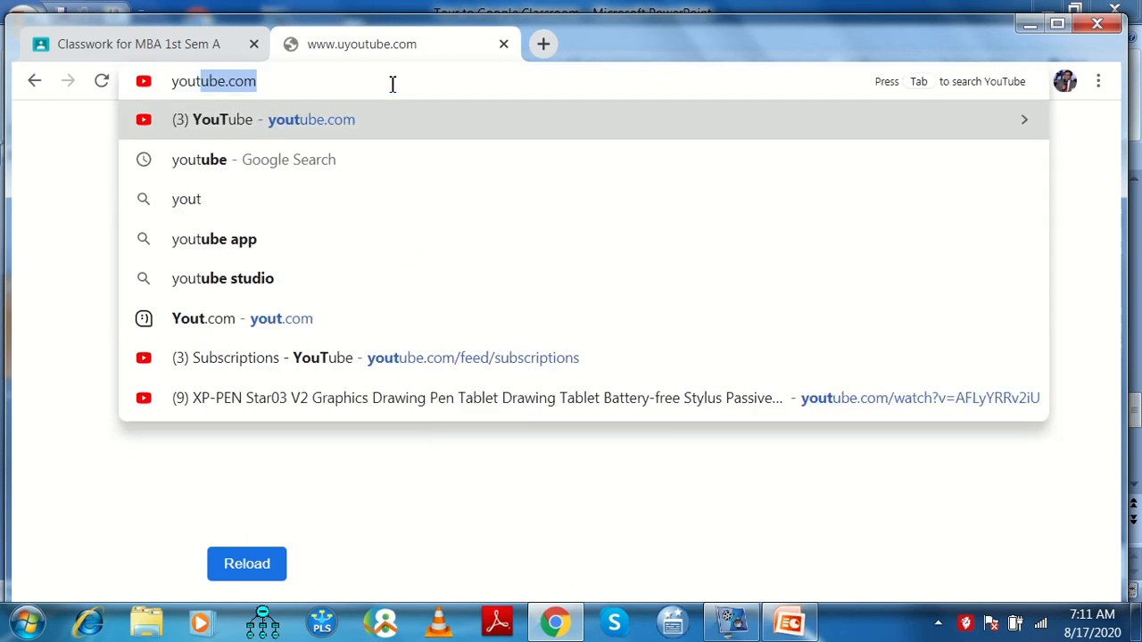
{"action": "key", "text": "Return"}
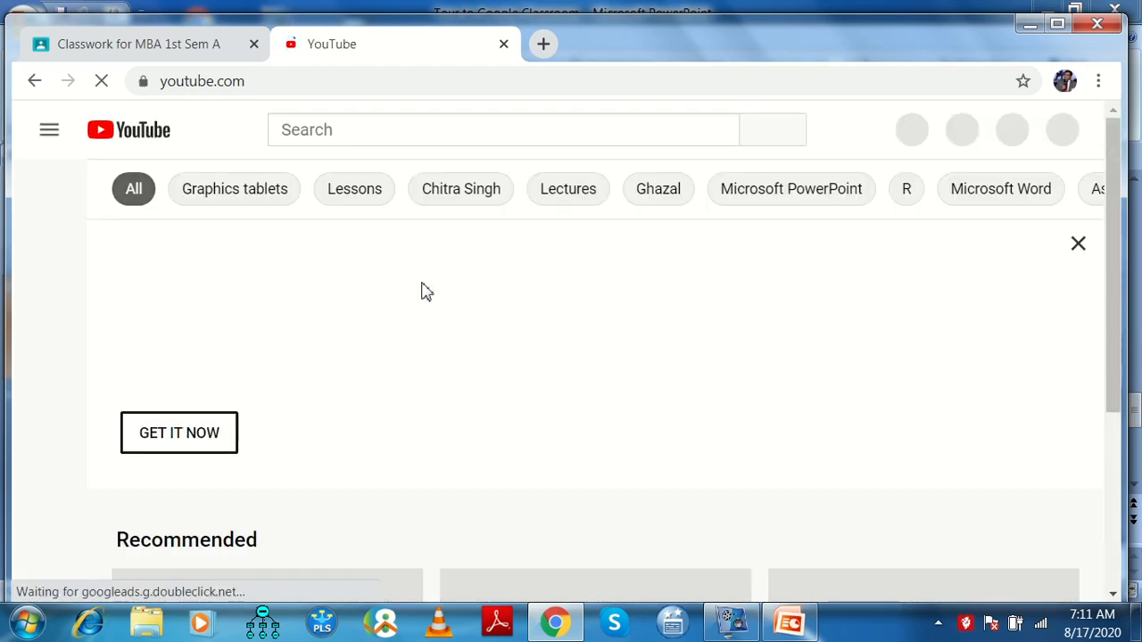
Search YouTube for "introduction to management"
{"action": "left_click", "coordinate": [469, 131]}
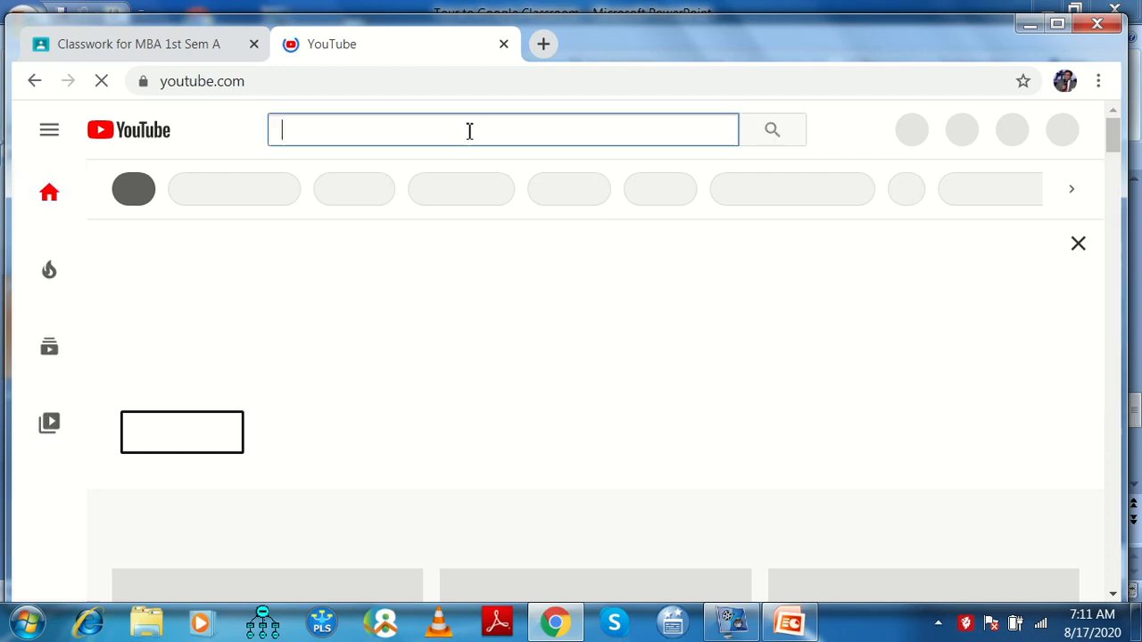
{"action": "type", "text": "i"}
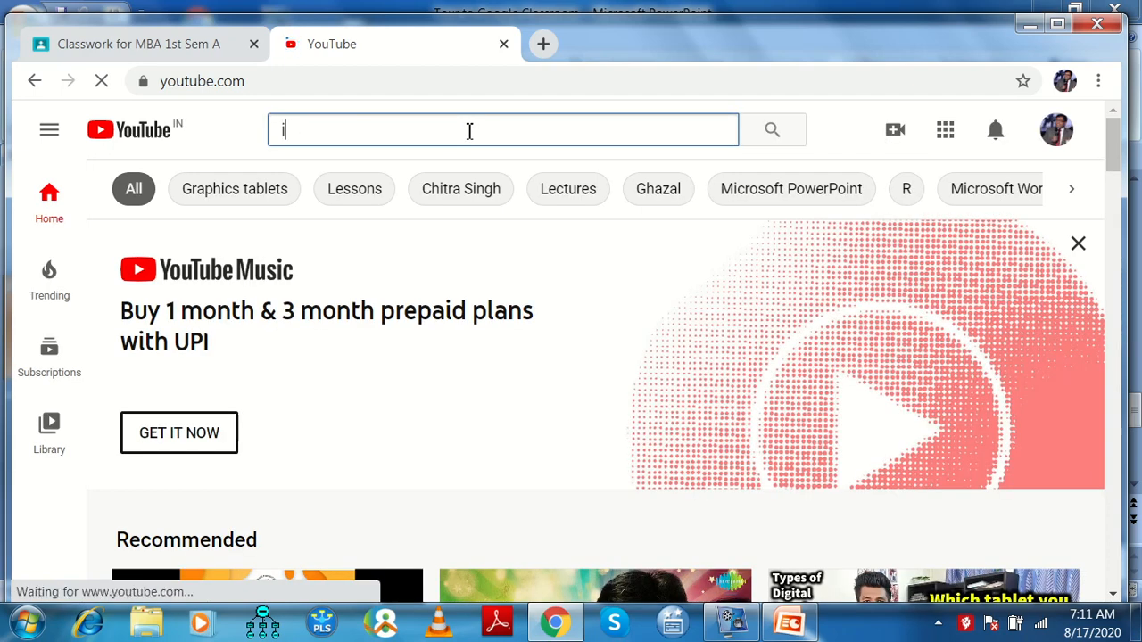
{"action": "type", "text": "ntrodu"}
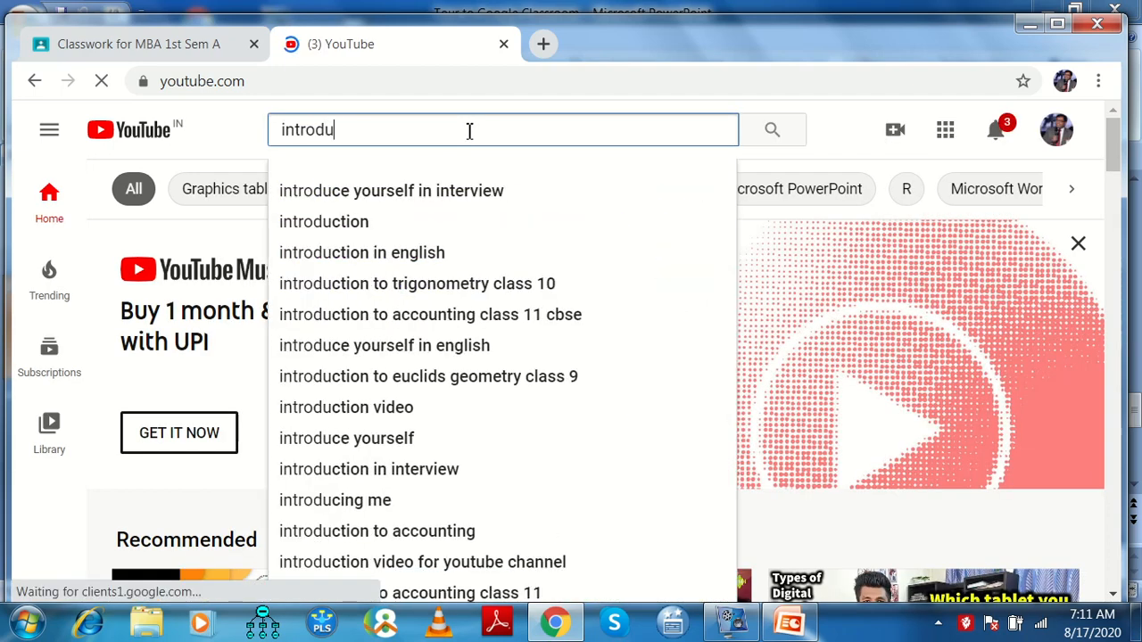
{"action": "type", "text": "ction to management"}
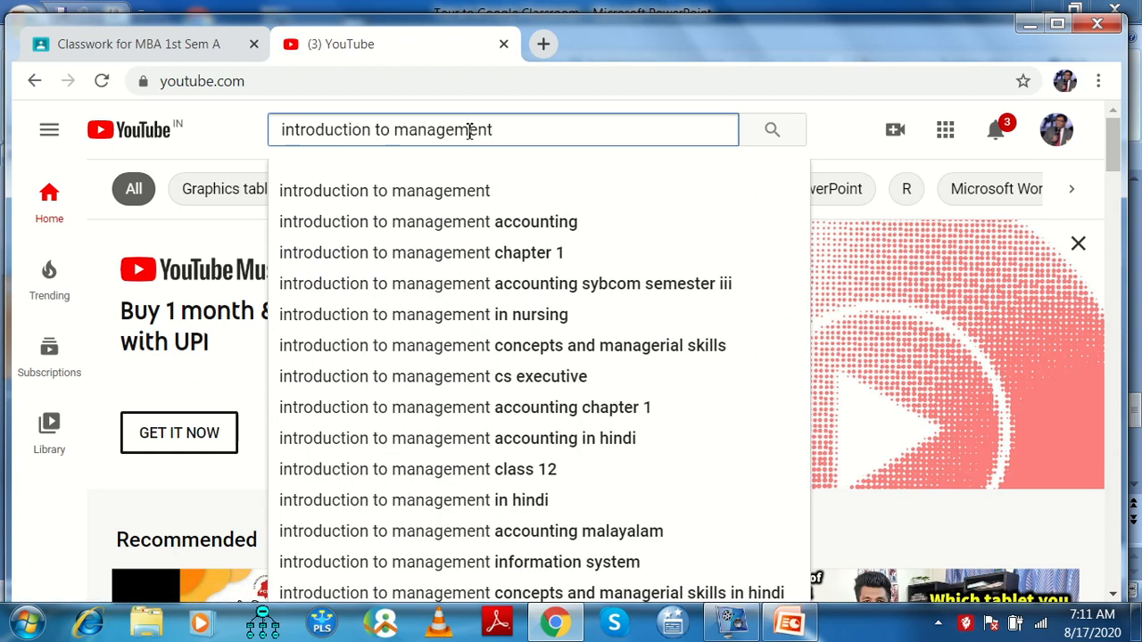
{"action": "key", "text": "Return"}
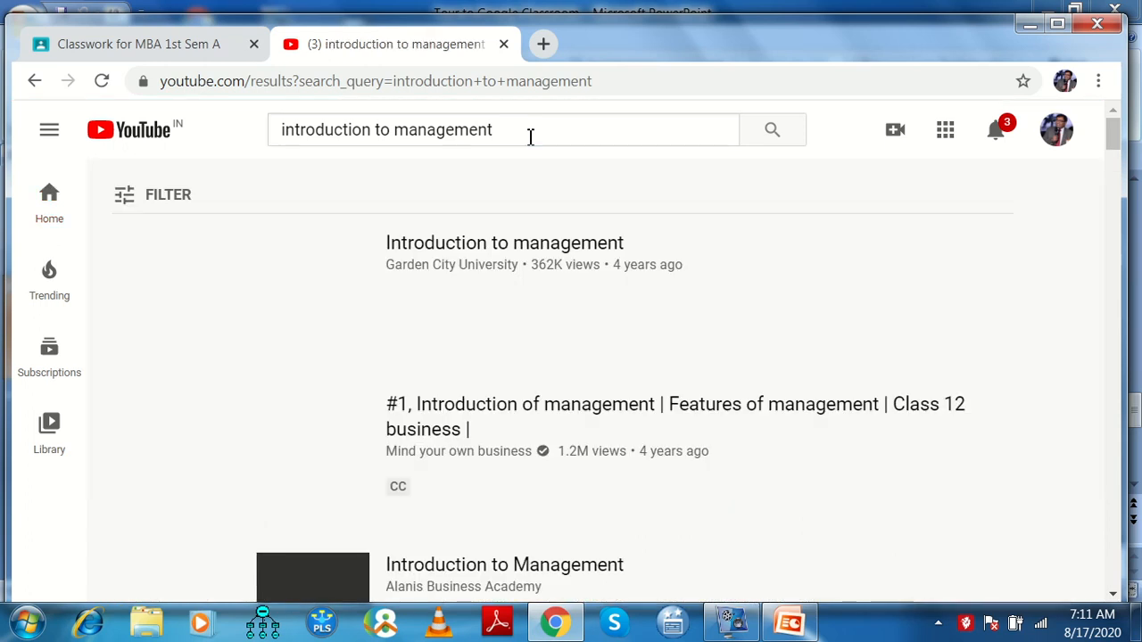
Copy the web address of the EasyMBA video "Definition, concept & importance of management" and close the YouTube tab
{"action": "left_click_drag", "start_coordinate": [1115, 153], "coordinate": [1118, 179]}
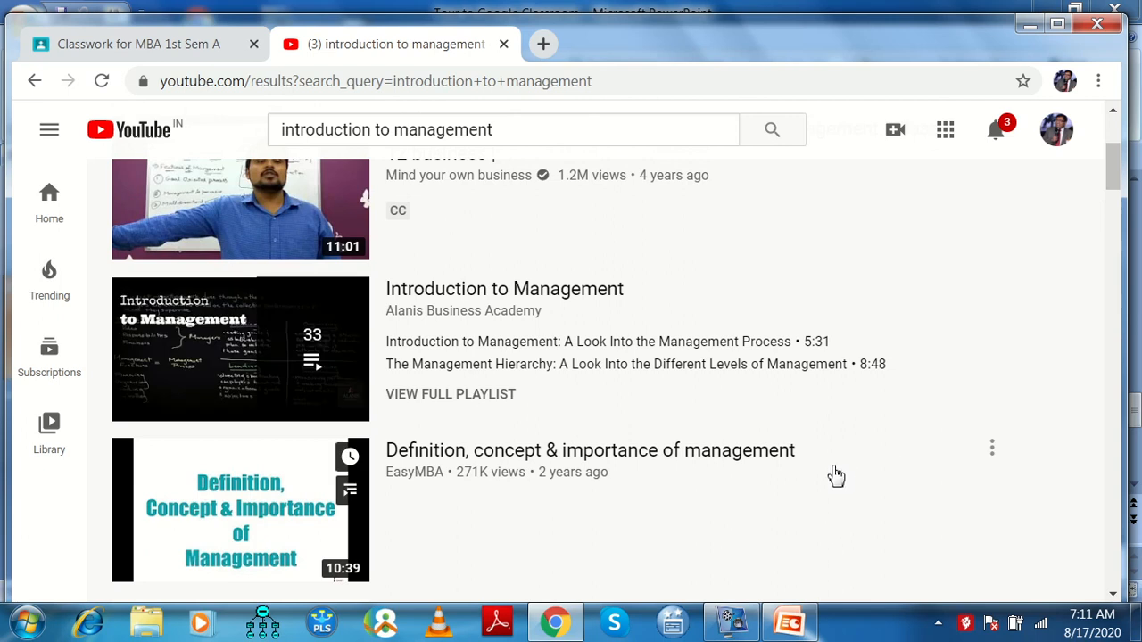
{"action": "left_click", "coordinate": [551, 541]}
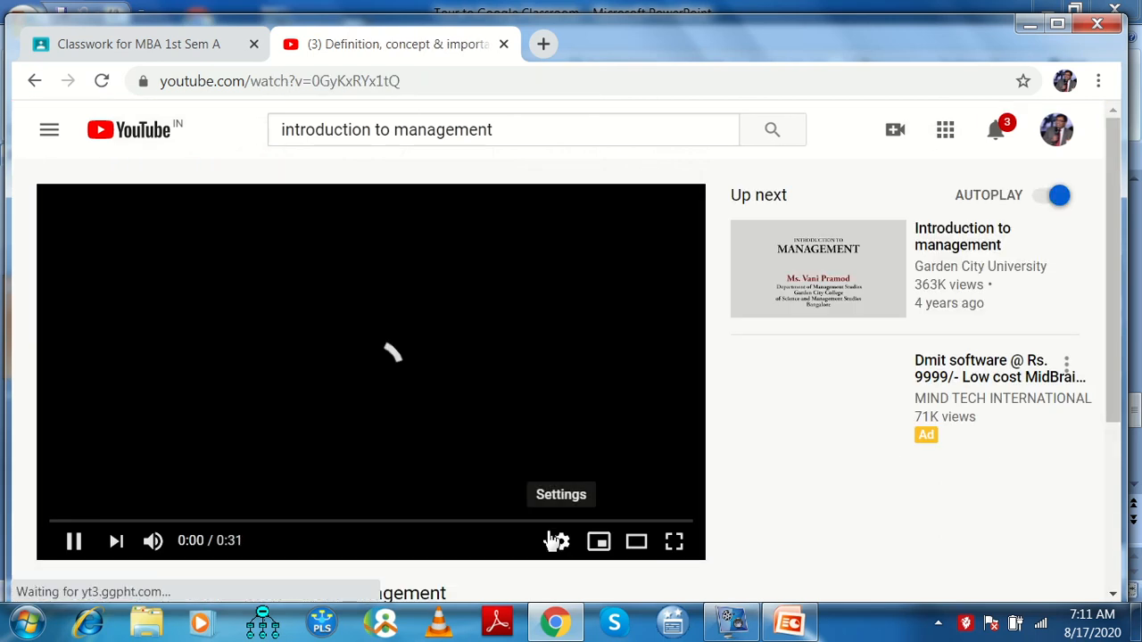
{"action": "left_click", "coordinate": [412, 86]}
{"action": "left_click_drag", "start_coordinate": [412, 86], "coordinate": [160, 86]}
{"action": "key", "text": "ctrl+c"}
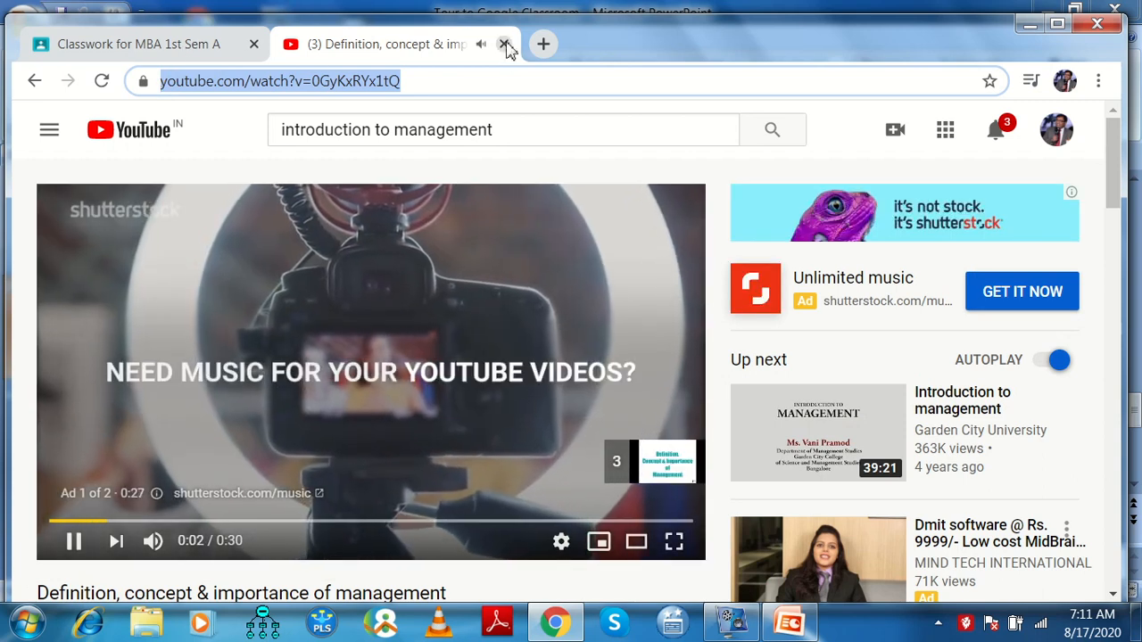
{"action": "left_click", "coordinate": [505, 44]}
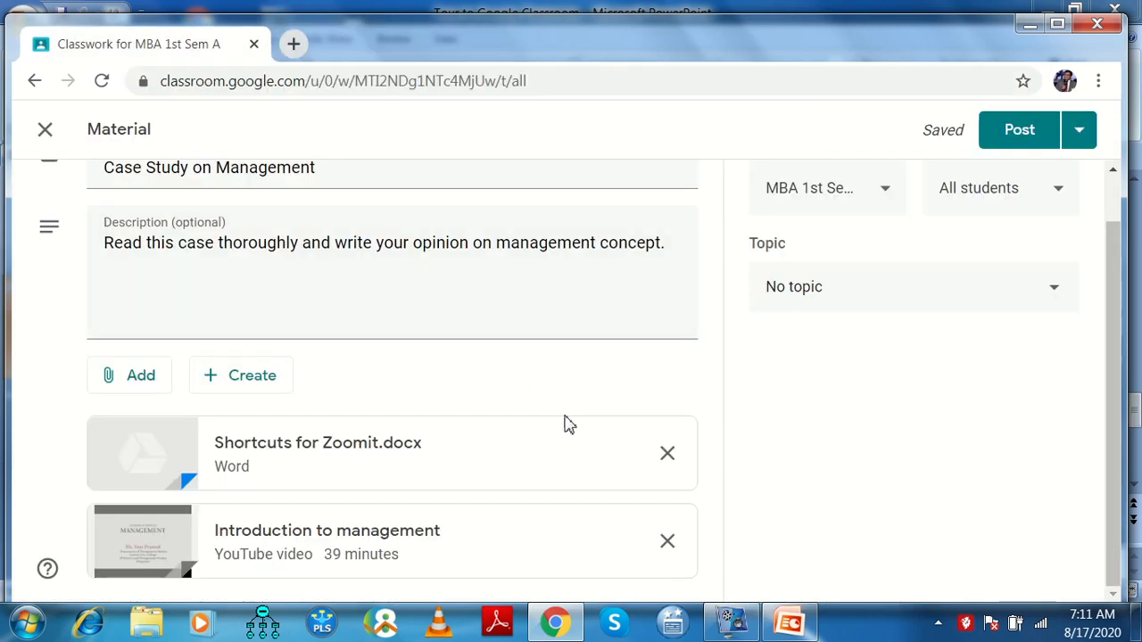
Attach the copied YouTube video address to the case study material as a link
{"action": "left_click", "coordinate": [150, 380]}
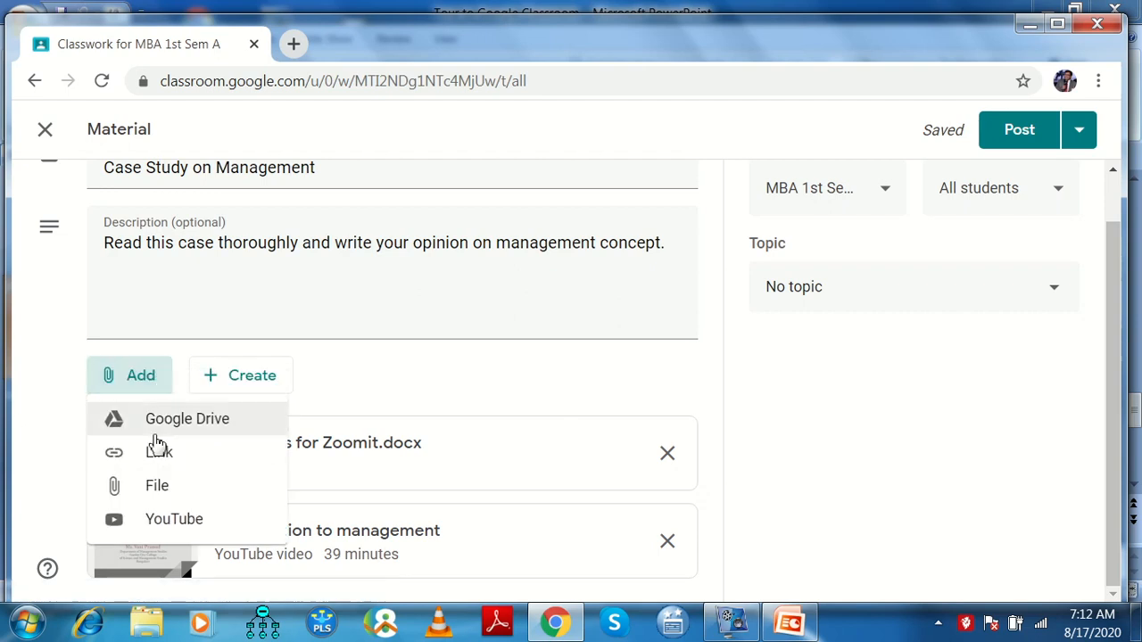
{"action": "left_click", "coordinate": [159, 454]}
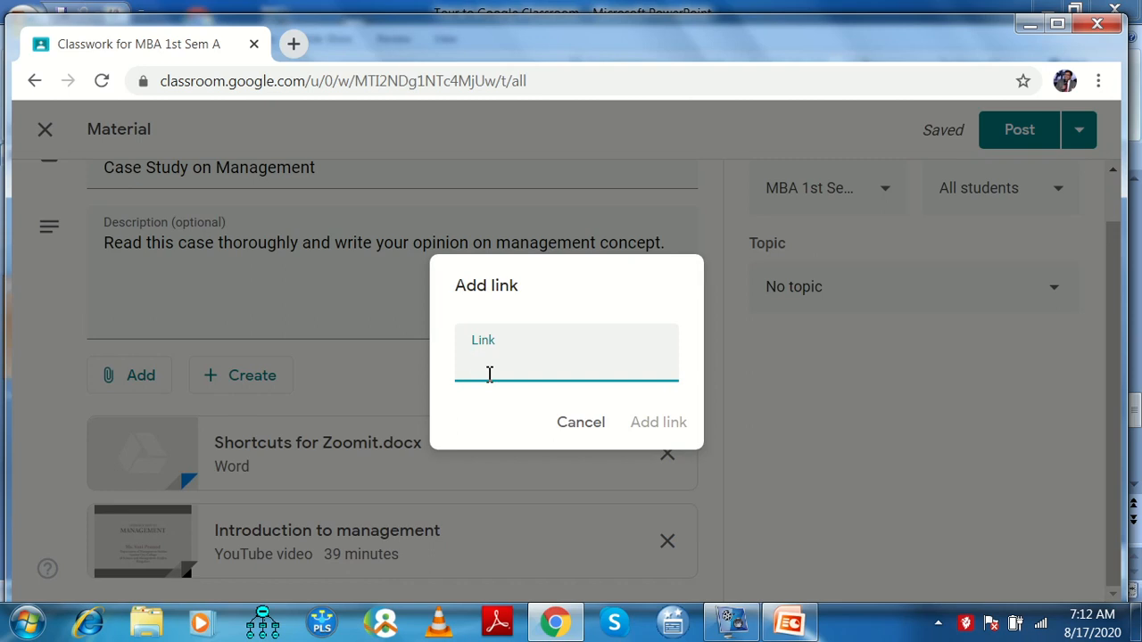
{"action": "key", "text": "ctrl+v"}
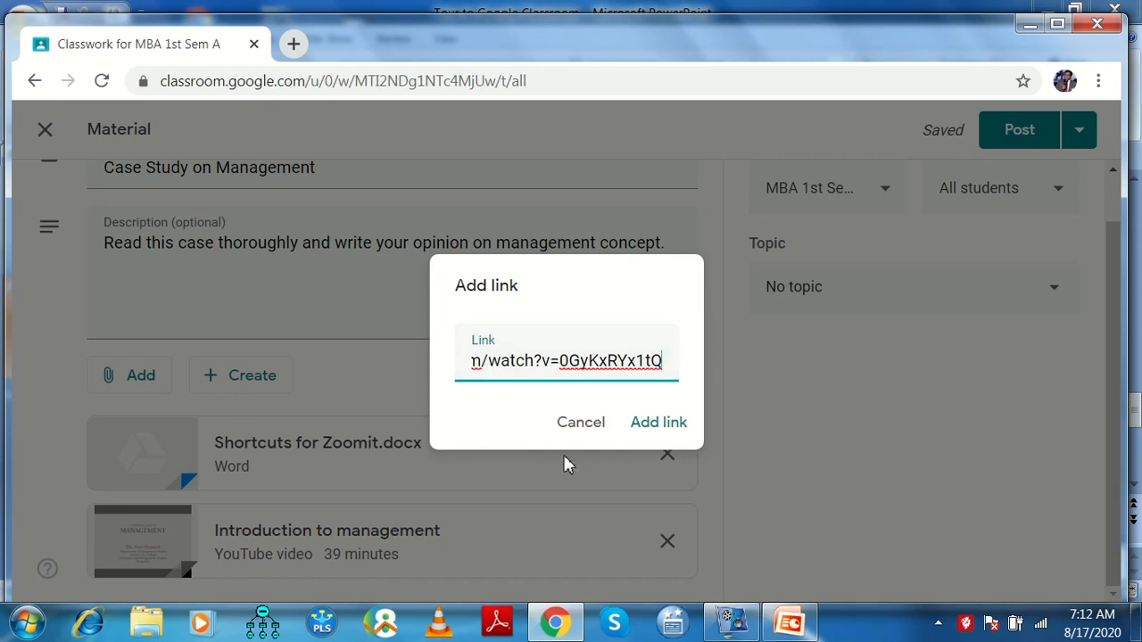
{"action": "left_click", "coordinate": [663, 428]}
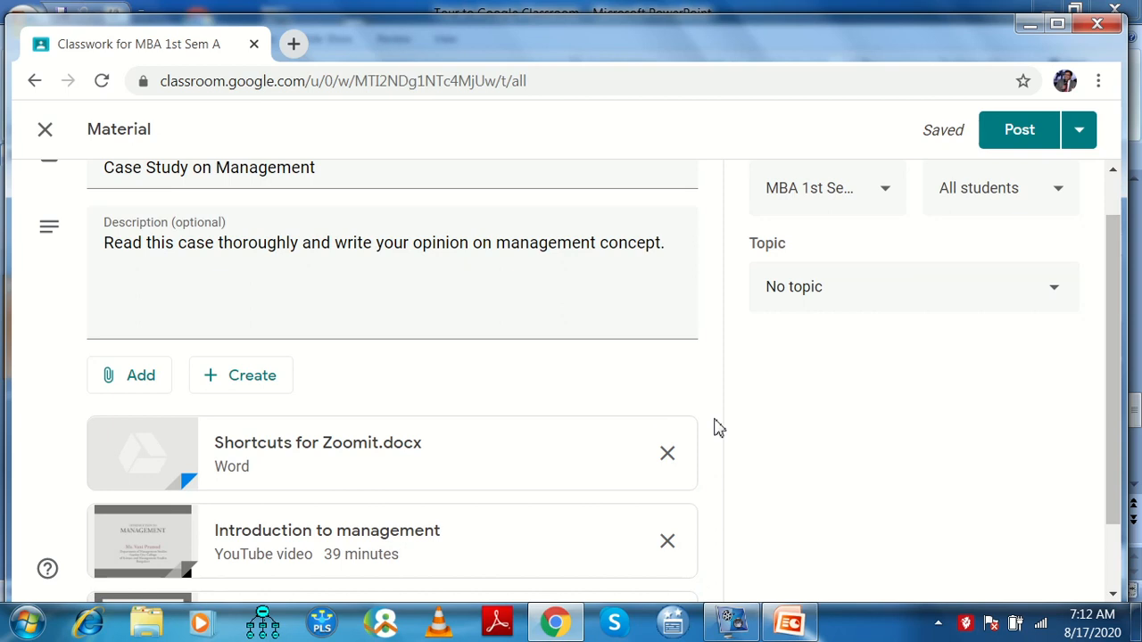
Review the material's attachments and close the material without posting it, keeping it as a draft
{"action": "left_click", "coordinate": [153, 383]}
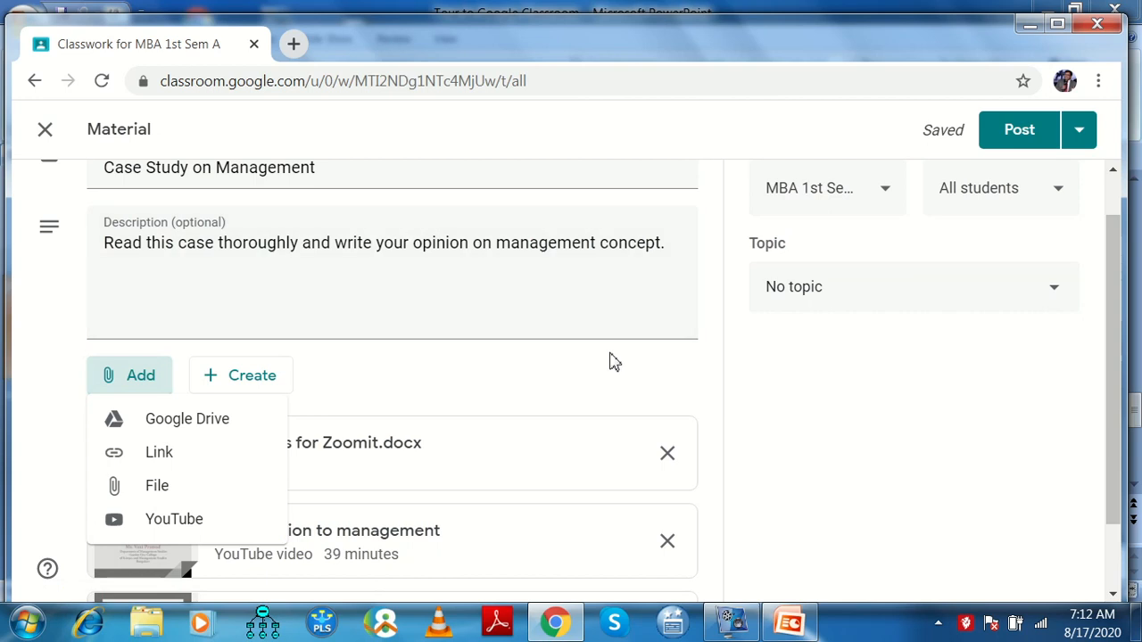
{"action": "left_click", "coordinate": [814, 415]}
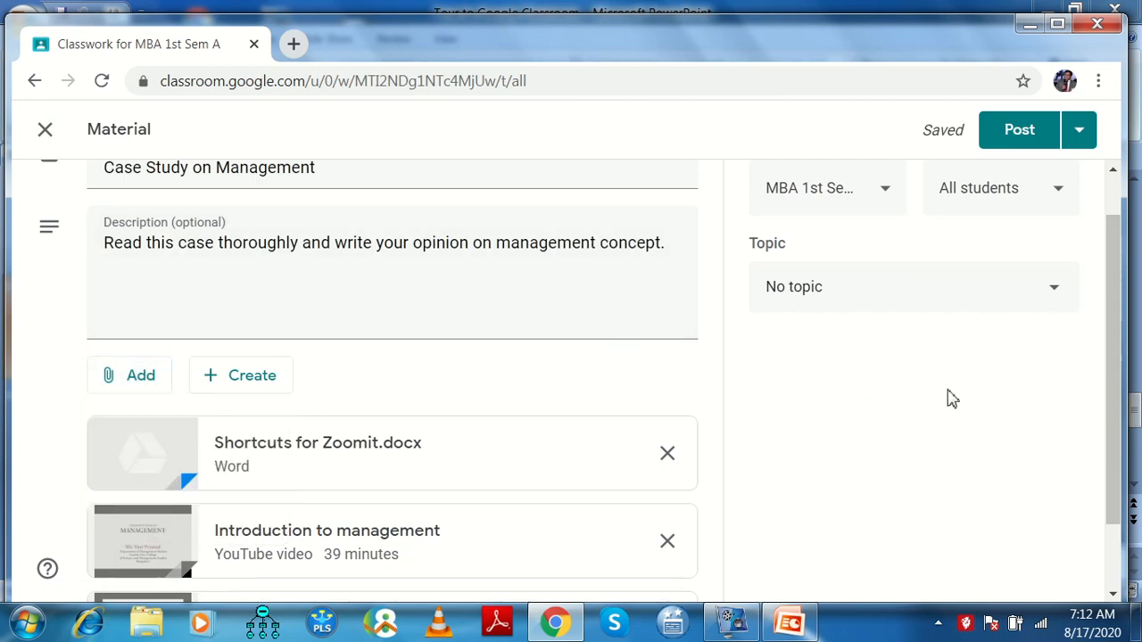
{"action": "scroll", "coordinate": [1115, 411], "scroll_direction": "down", "scroll_amount": 1}
{"action": "left_click_drag", "start_coordinate": [1115, 405], "coordinate": [1070, 420]}
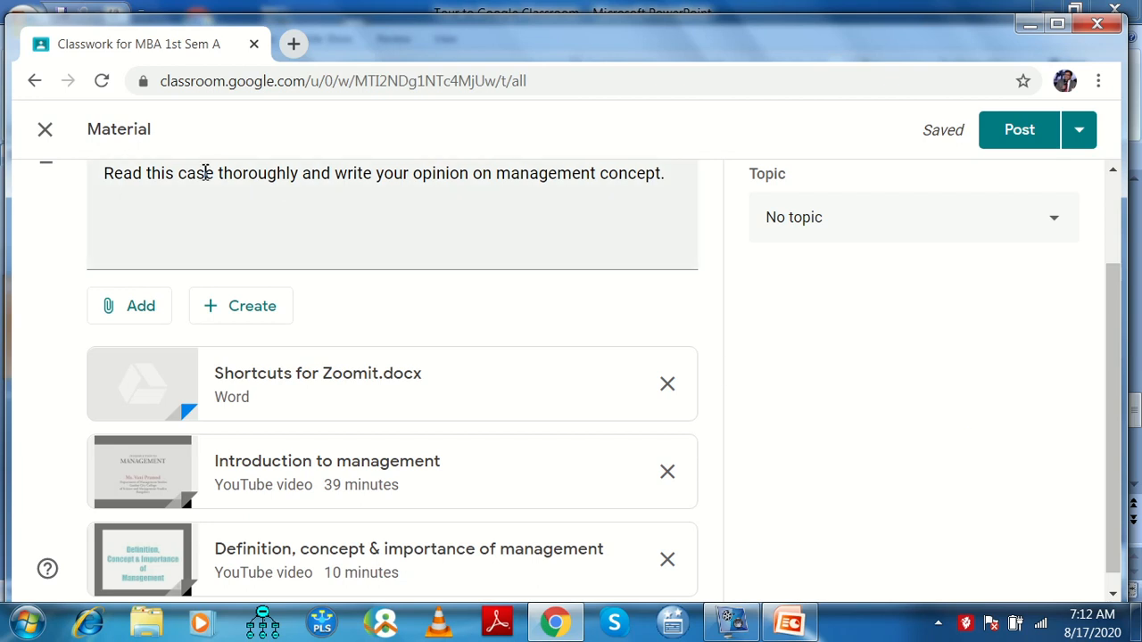
{"action": "left_click", "coordinate": [46, 132]}
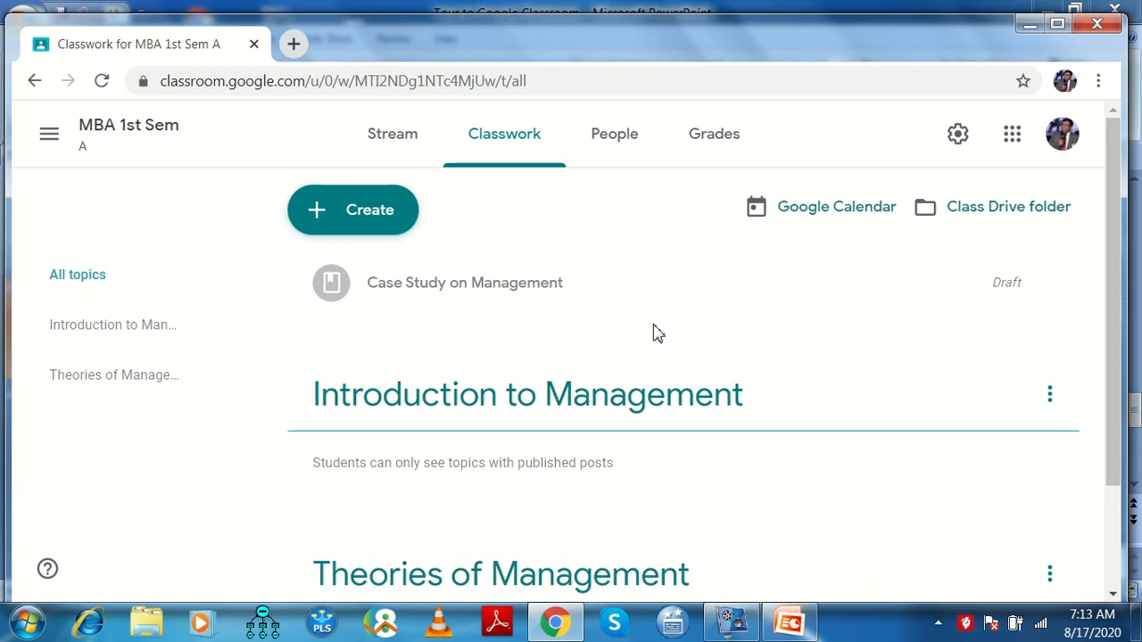
View the class's People page and its student invitation form, and cancel without inviting anyone
{"action": "left_click", "coordinate": [625, 141]}
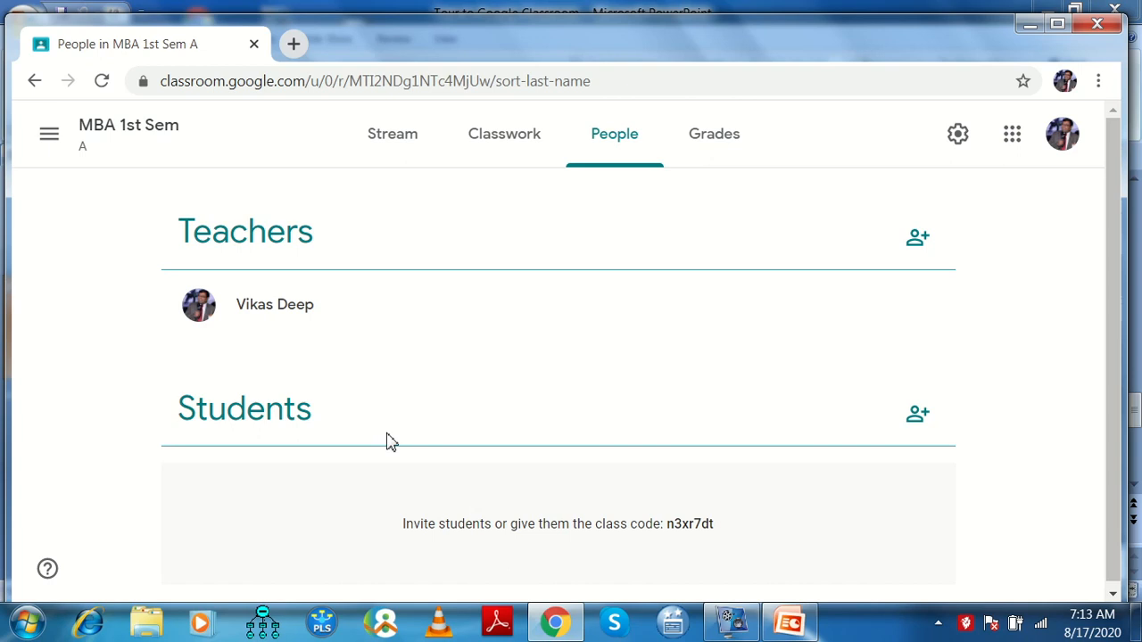
{"action": "left_click", "coordinate": [919, 416]}
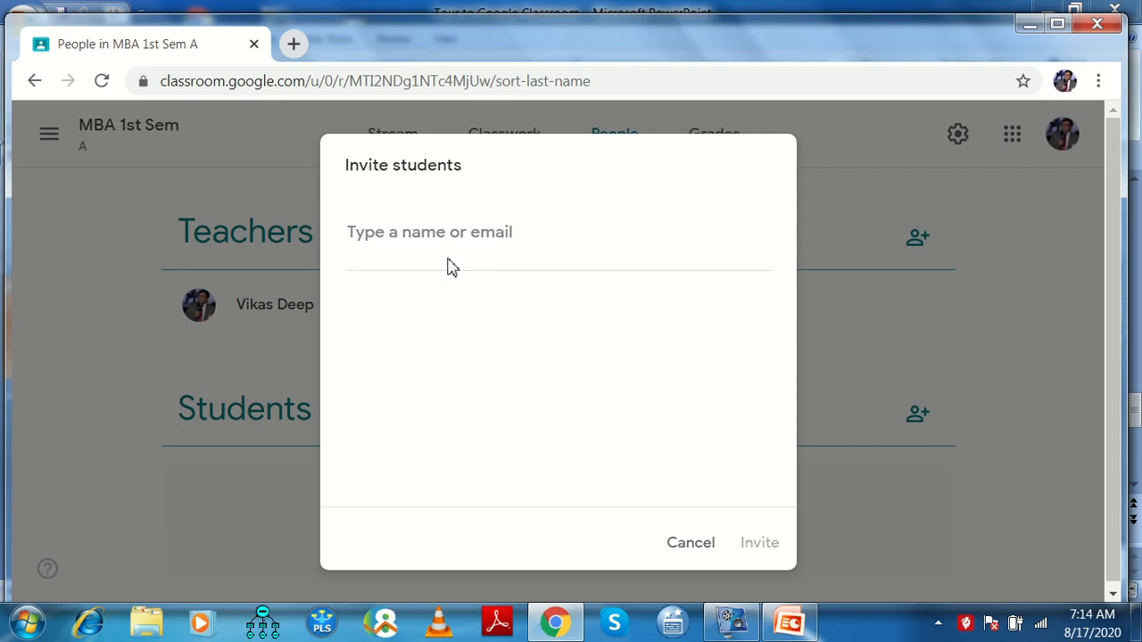
{"action": "left_click", "coordinate": [683, 546]}
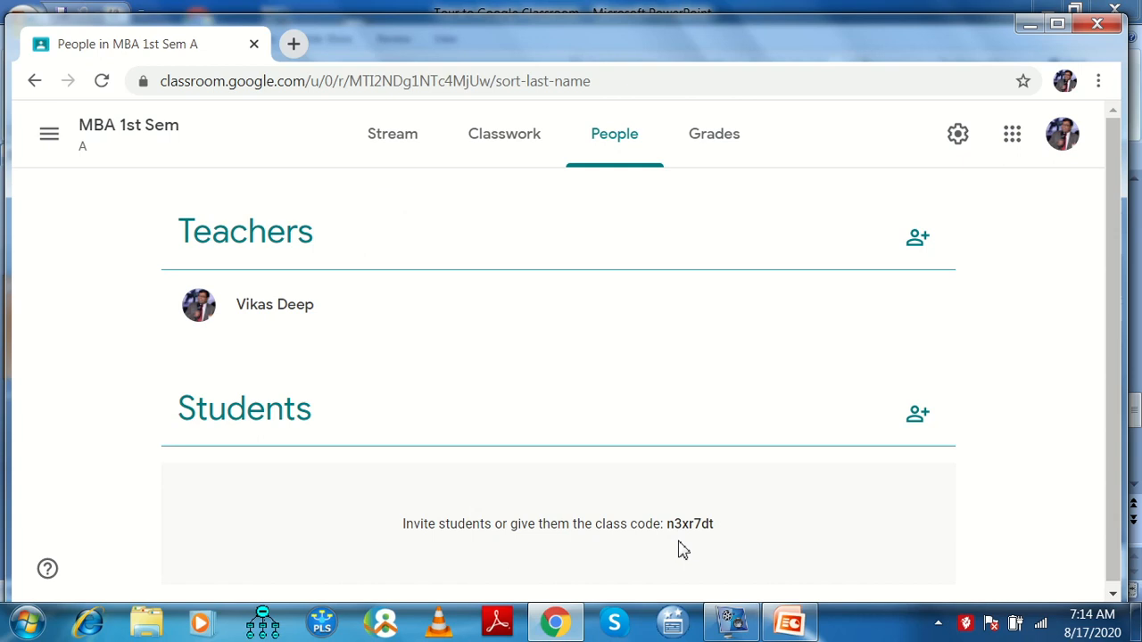
Switch from the MBA 1st Sem class to the class "MBA 2nd Sem Agri", Production and Operations Management
{"action": "left_click", "coordinate": [395, 141]}
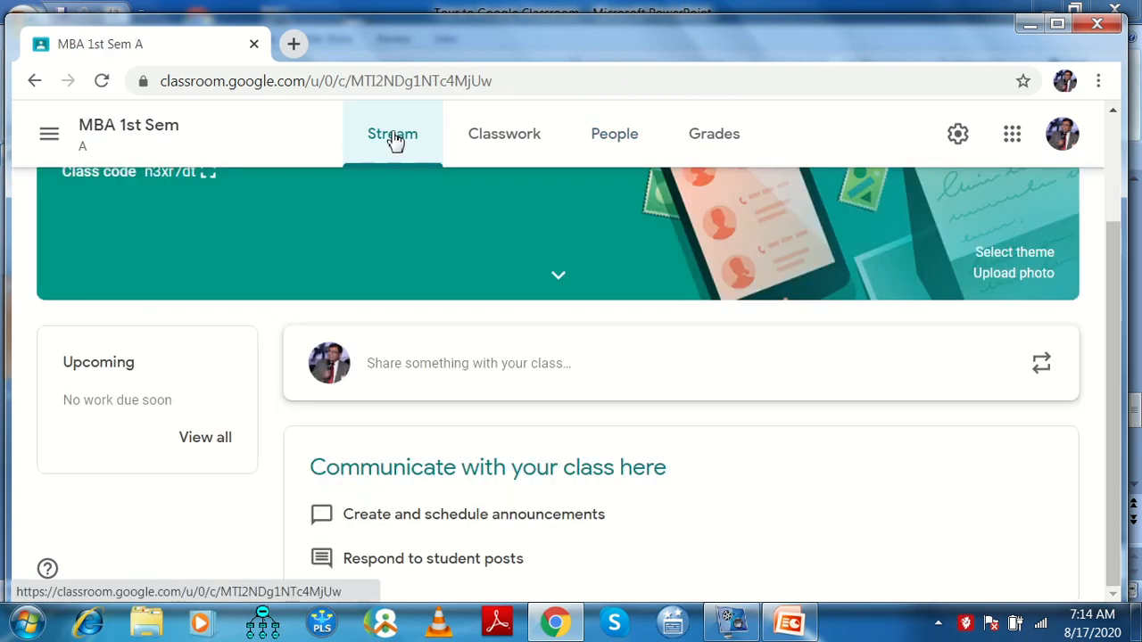
{"action": "left_click", "coordinate": [49, 135]}
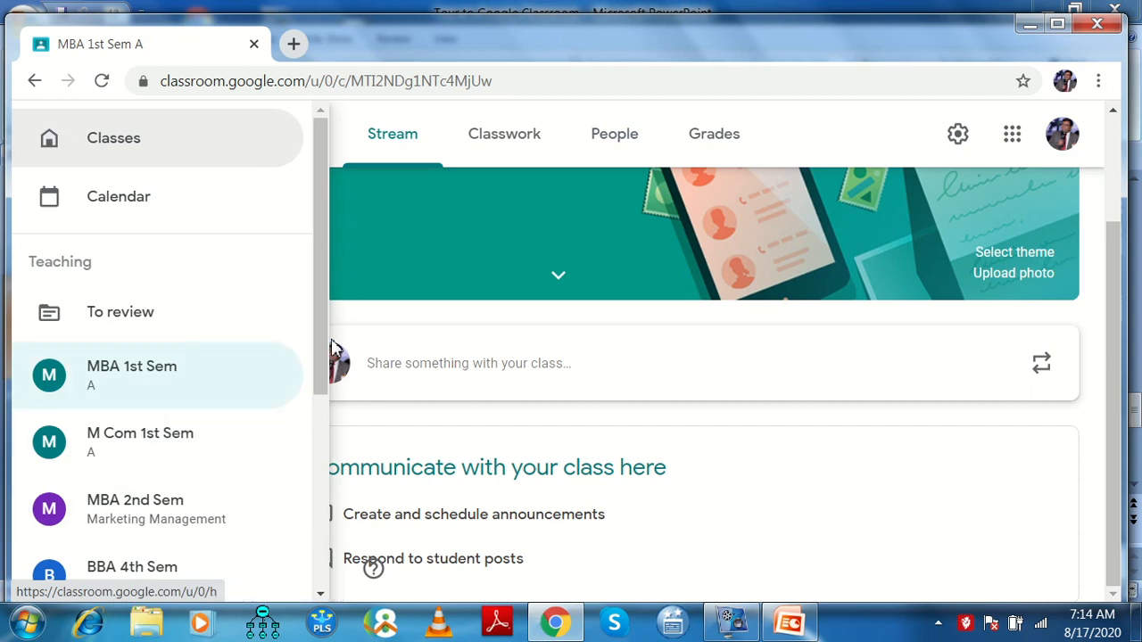
{"action": "left_click_drag", "start_coordinate": [319, 357], "coordinate": [324, 532]}
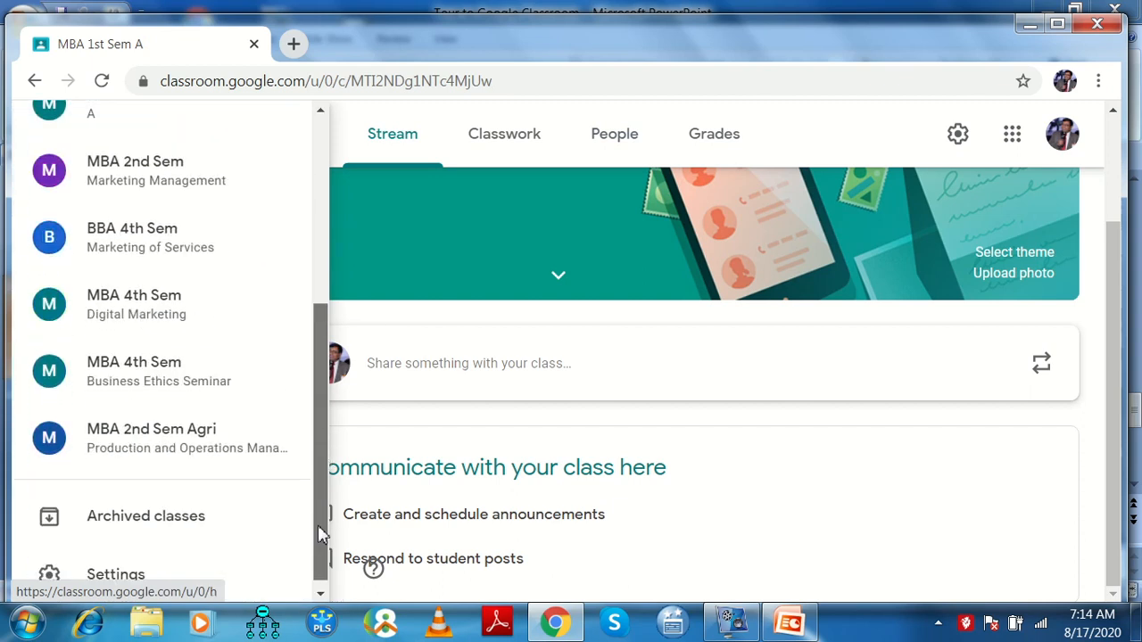
{"action": "left_click", "coordinate": [201, 460]}
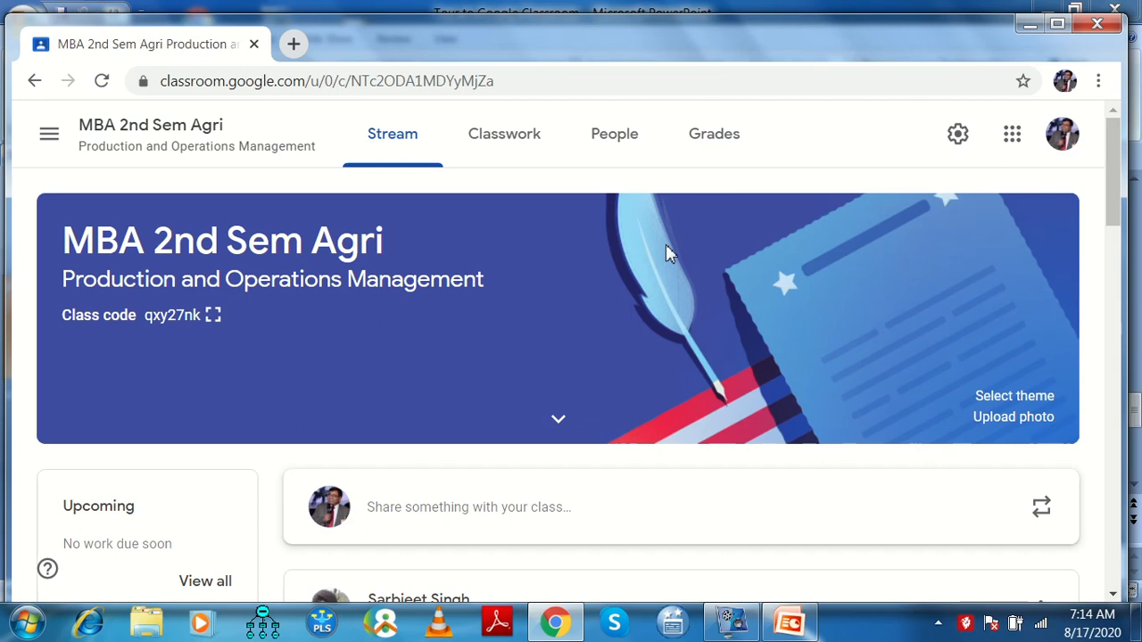
Look through the MBA 2nd Sem Agri class stream, examining the posted assignments, materials and student comments
{"action": "left_click_drag", "start_coordinate": [1115, 178], "coordinate": [1120, 281]}
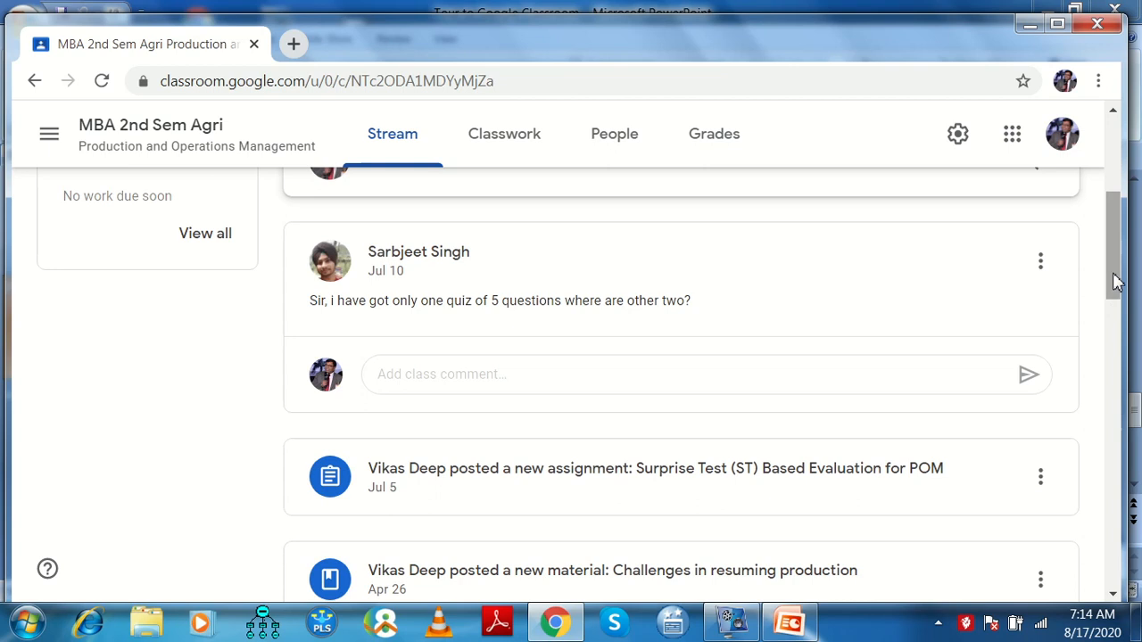
{"action": "left_click_drag", "start_coordinate": [1115, 282], "coordinate": [1116, 315]}
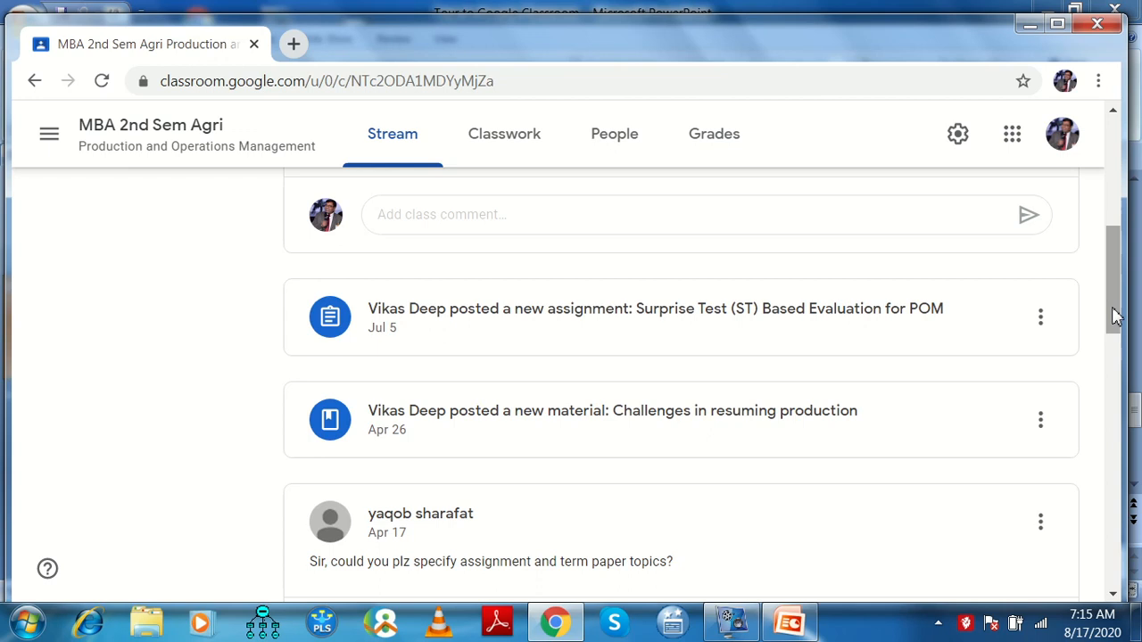
{"action": "left_click_drag", "start_coordinate": [1113, 309], "coordinate": [1113, 325]}
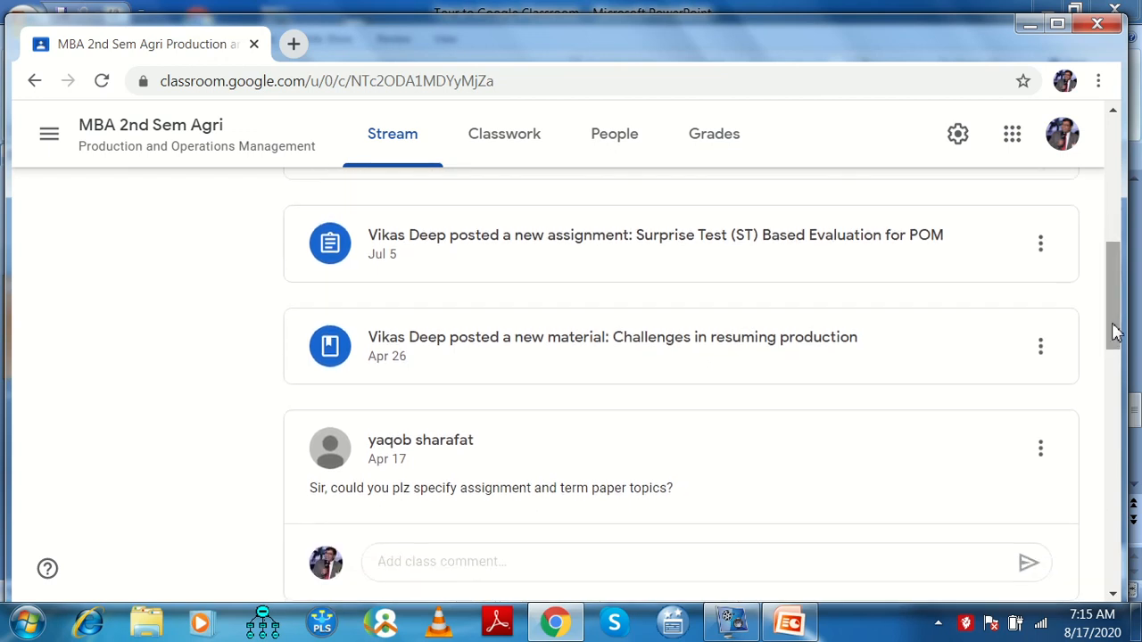
{"action": "scroll", "coordinate": [704, 356], "scroll_direction": "down", "scroll_amount": 2}
{"action": "scroll", "coordinate": [816, 357], "scroll_direction": "up", "scroll_amount": 2}
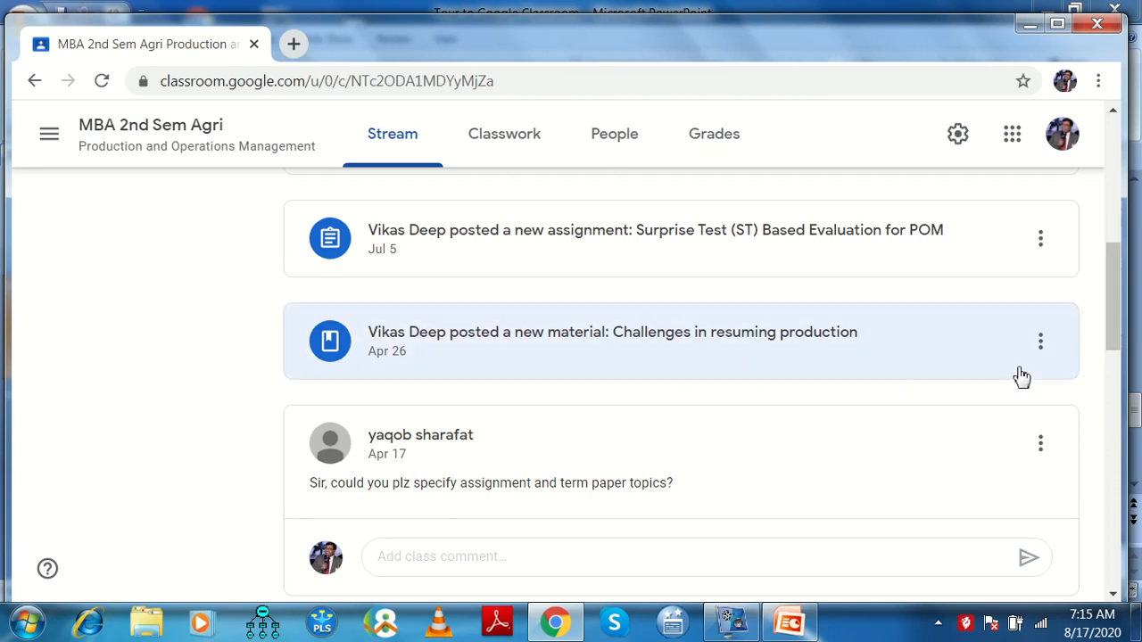
{"action": "left_click_drag", "start_coordinate": [1114, 331], "coordinate": [1117, 364]}
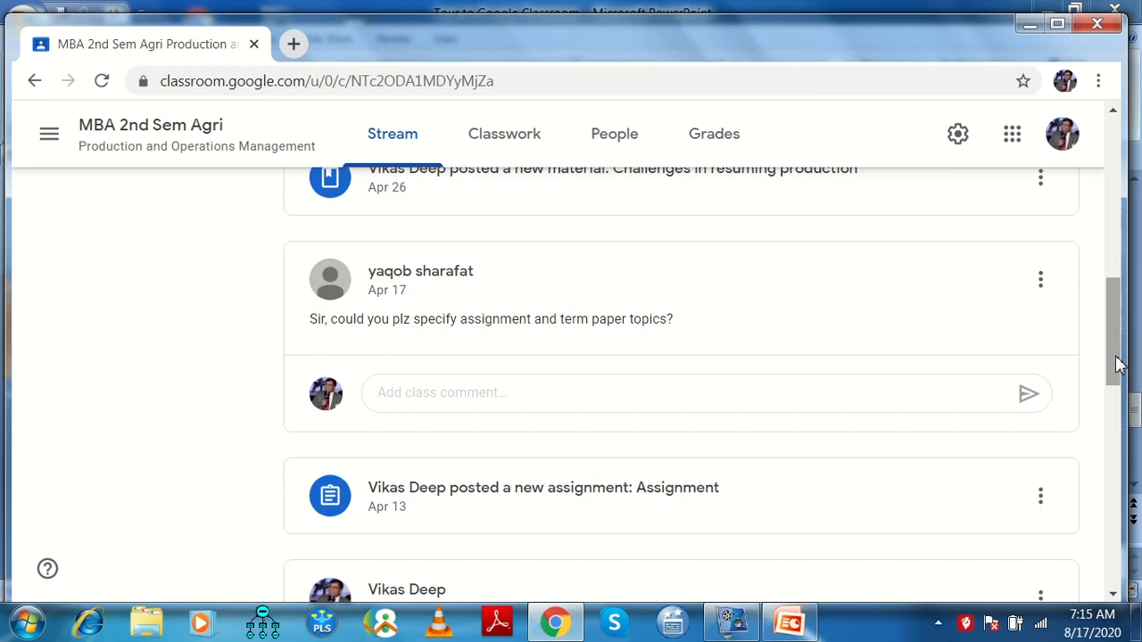
{"action": "left_click_drag", "start_coordinate": [1117, 364], "coordinate": [1092, 171]}
{"action": "scroll", "coordinate": [1092, 171], "scroll_direction": "down", "scroll_amount": 1}
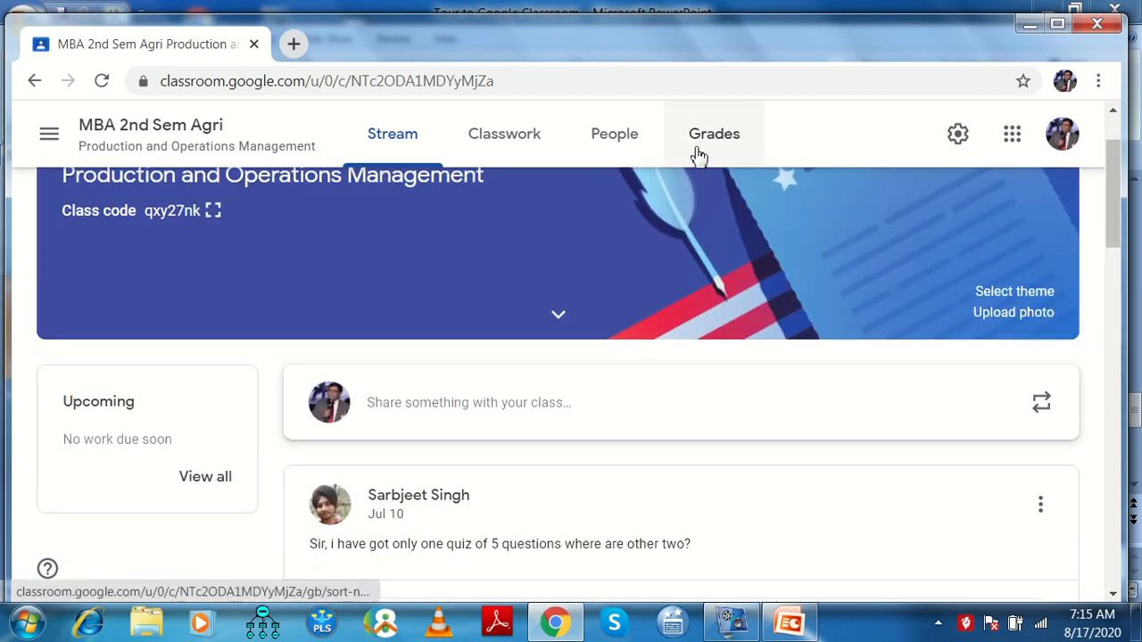
View the teachers and students on the class's People page and return to the class stream
{"action": "left_click", "coordinate": [620, 143]}
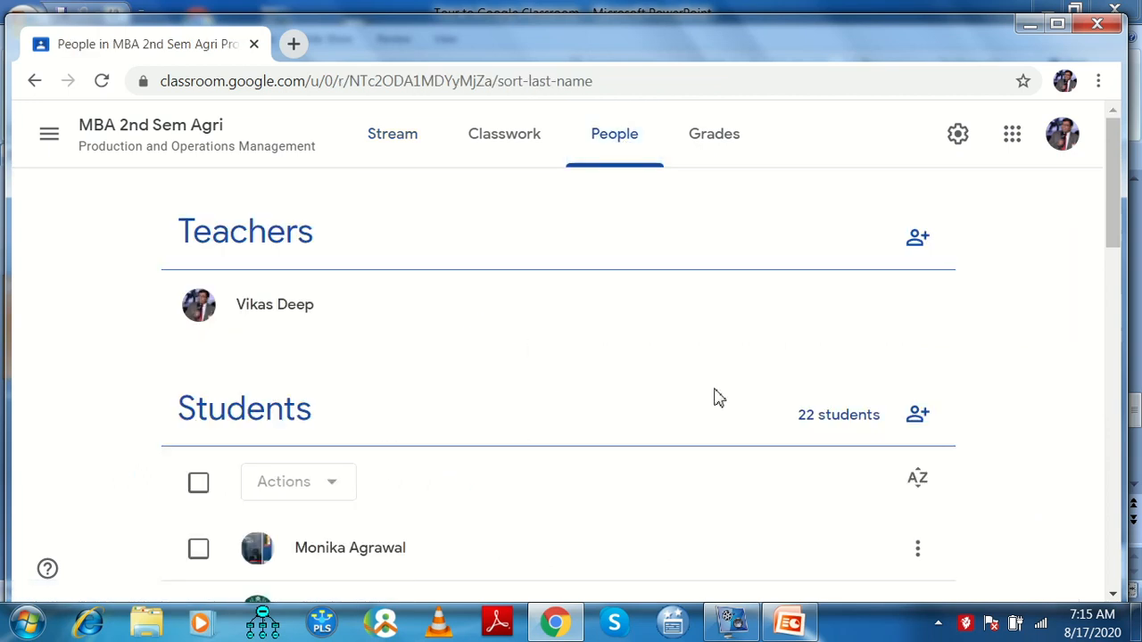
{"action": "left_click_drag", "start_coordinate": [1106, 205], "coordinate": [1076, 237]}
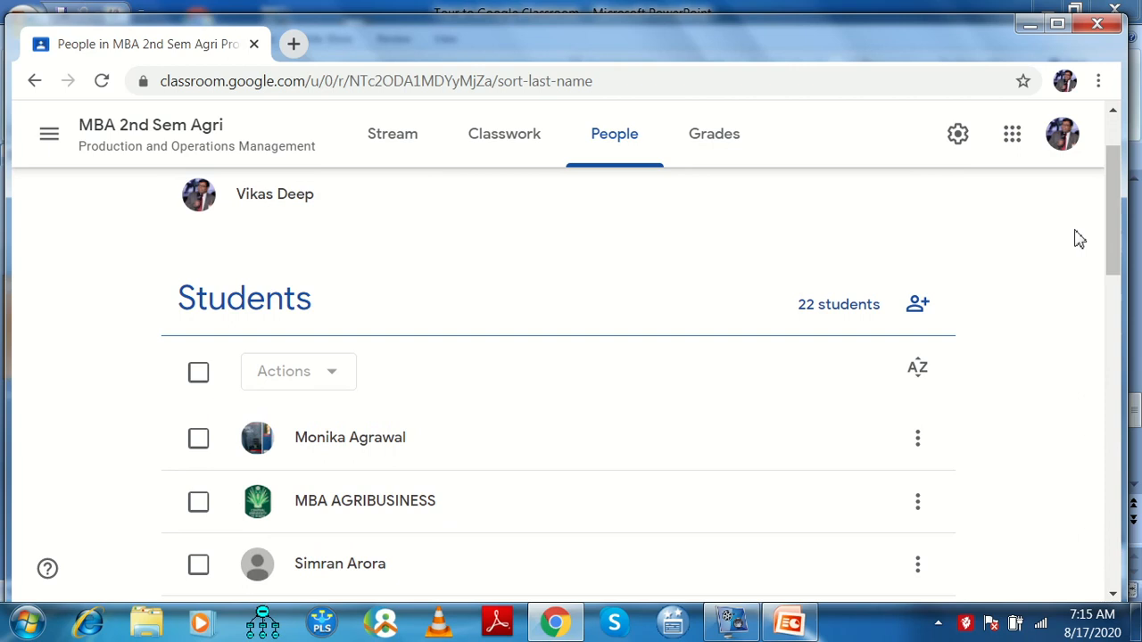
{"action": "left_click", "coordinate": [189, 143]}
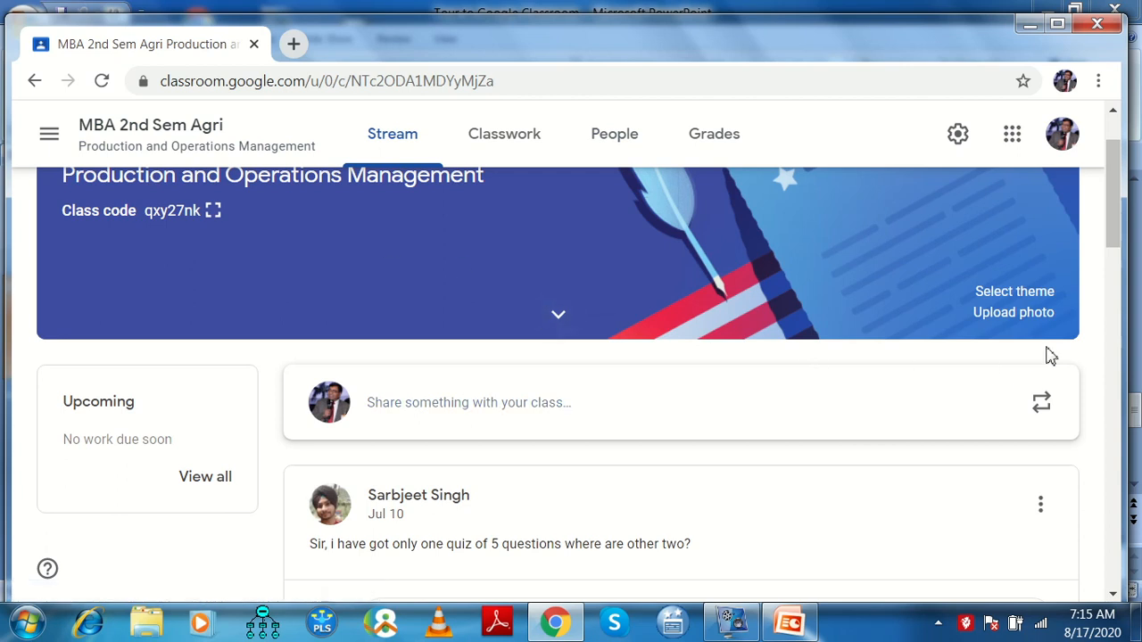
{"action": "left_click_drag", "start_coordinate": [1121, 232], "coordinate": [1107, 186]}
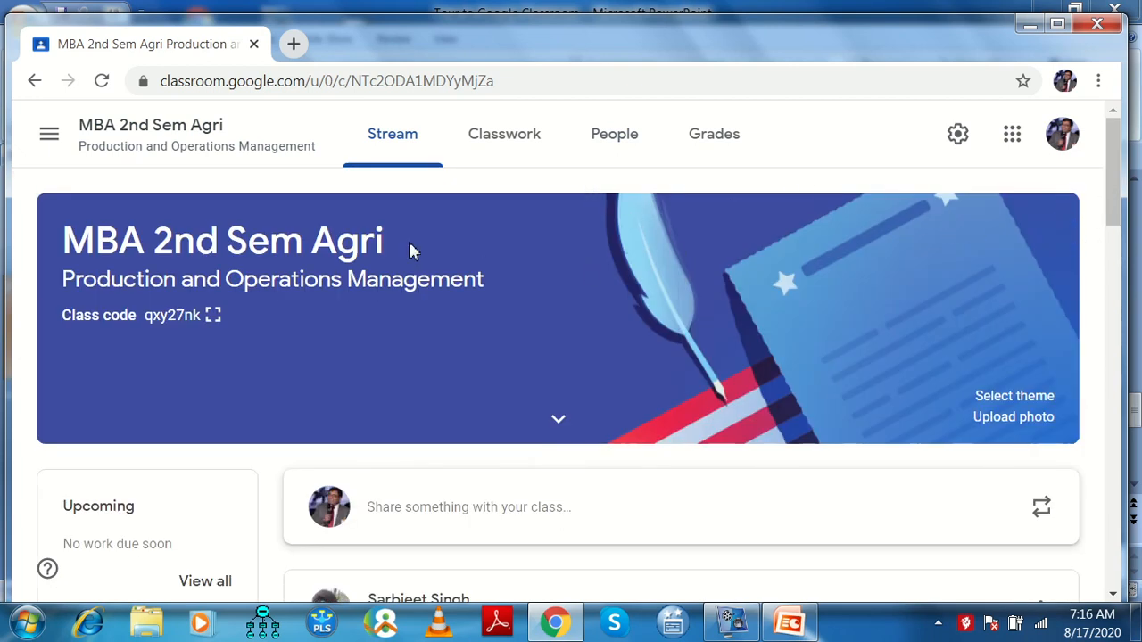
Switch to the class "MBA 1st Sem", section A, and view its stream
{"action": "left_click", "coordinate": [49, 139]}
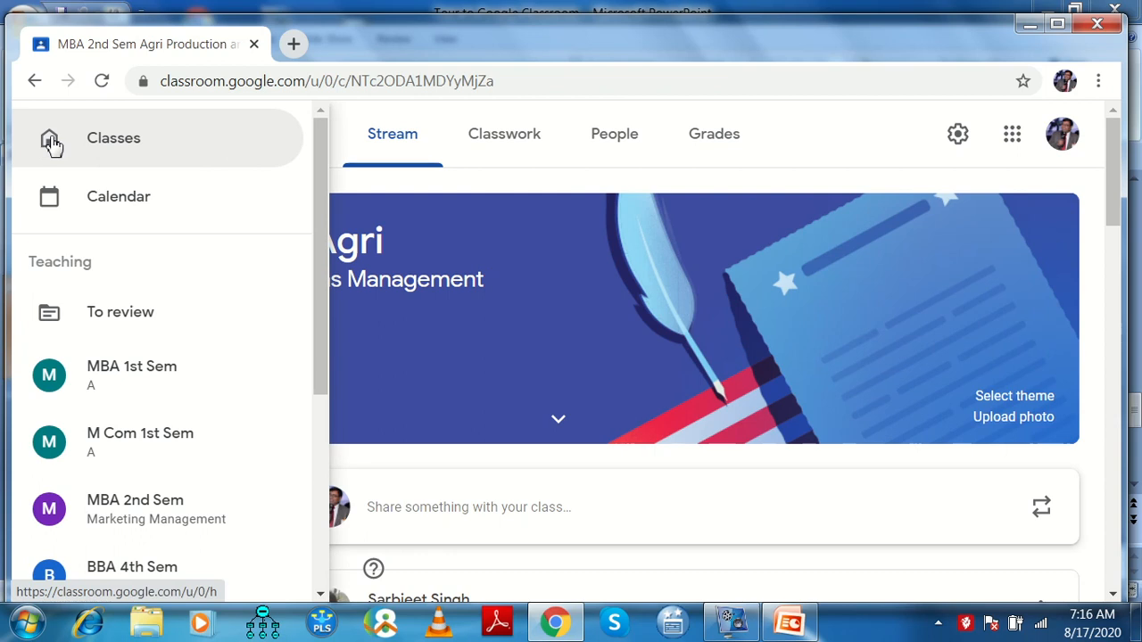
{"action": "left_click", "coordinate": [109, 383]}
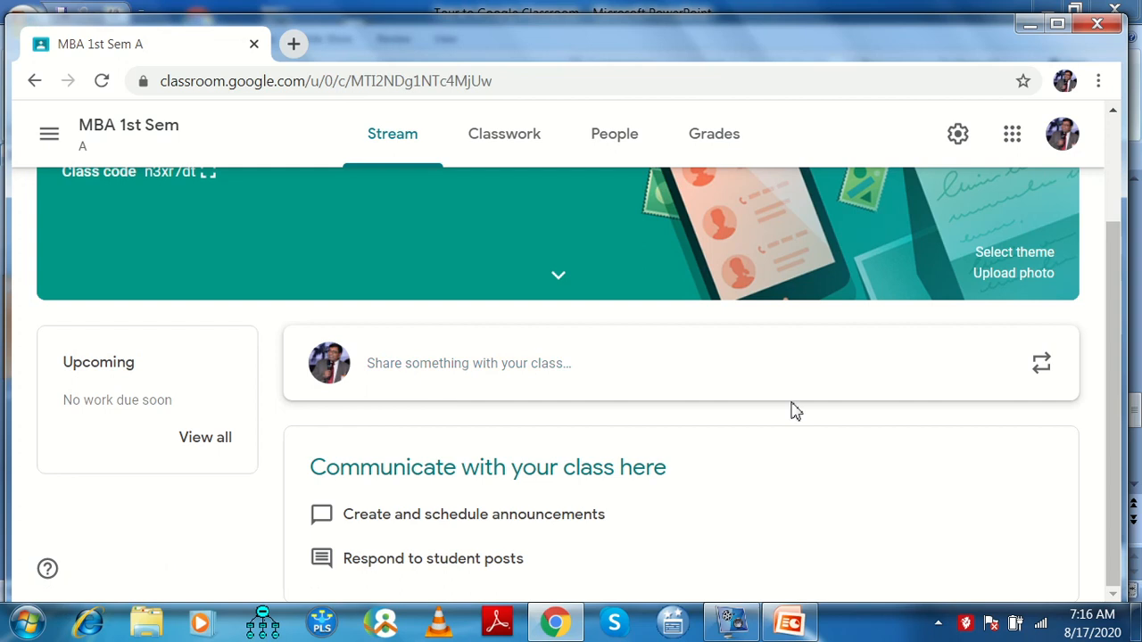
{"action": "left_click_drag", "start_coordinate": [1115, 331], "coordinate": [1091, 204]}
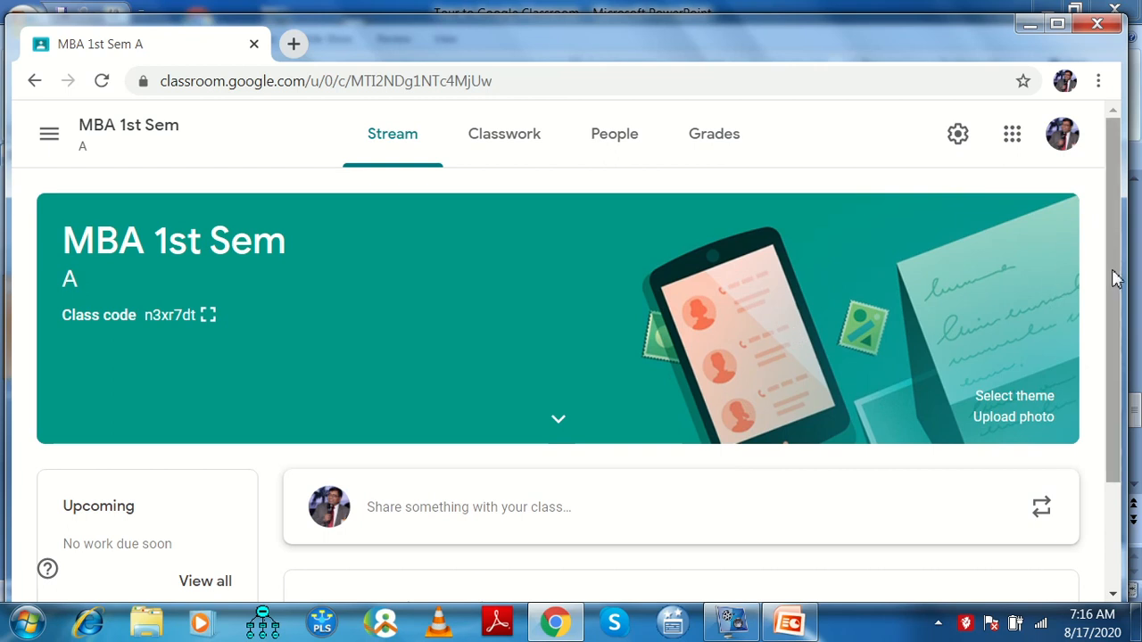
{"action": "left_click_drag", "start_coordinate": [1115, 267], "coordinate": [1101, 224]}
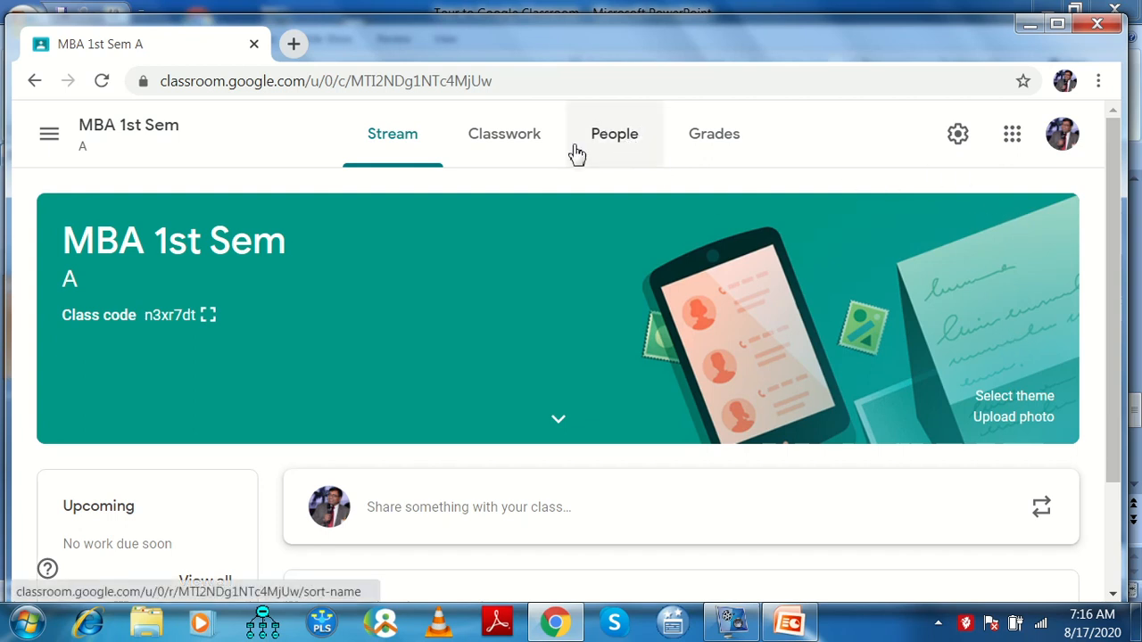
Create a new classwork assignment titled "Fieldwork on Public sector management"
{"action": "left_click", "coordinate": [515, 149]}
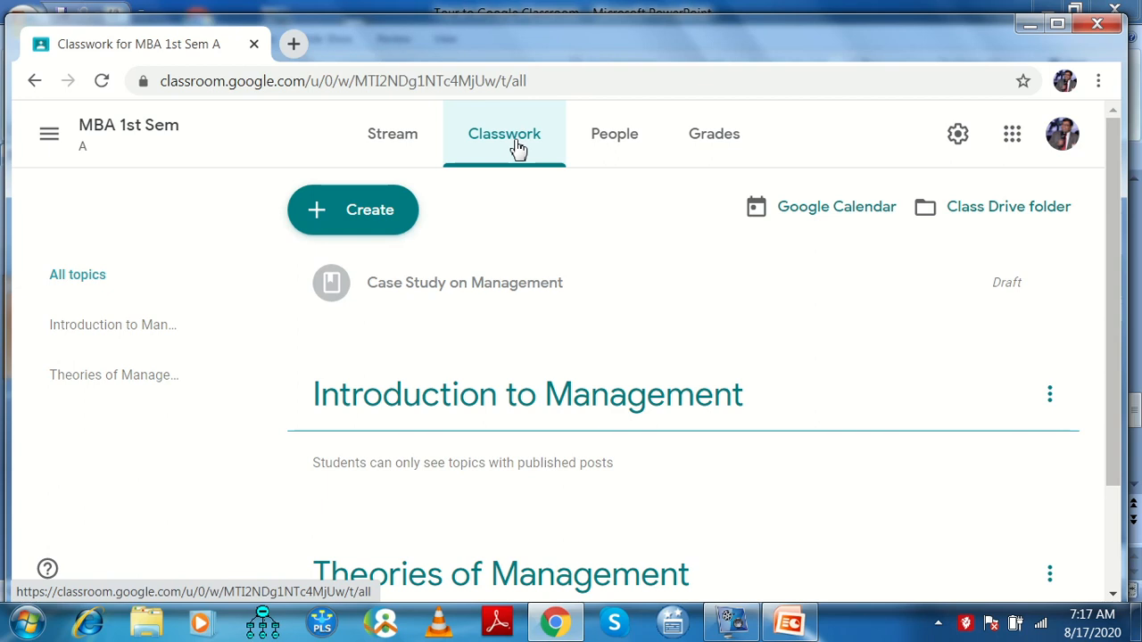
{"action": "left_click", "coordinate": [390, 226]}
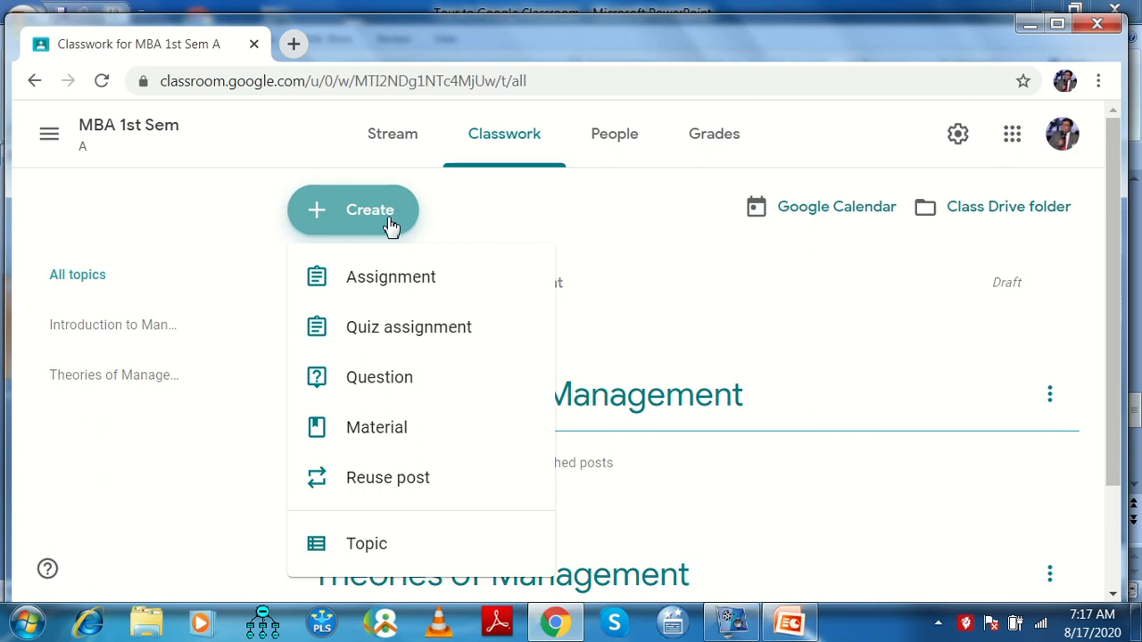
{"action": "left_click", "coordinate": [391, 288]}
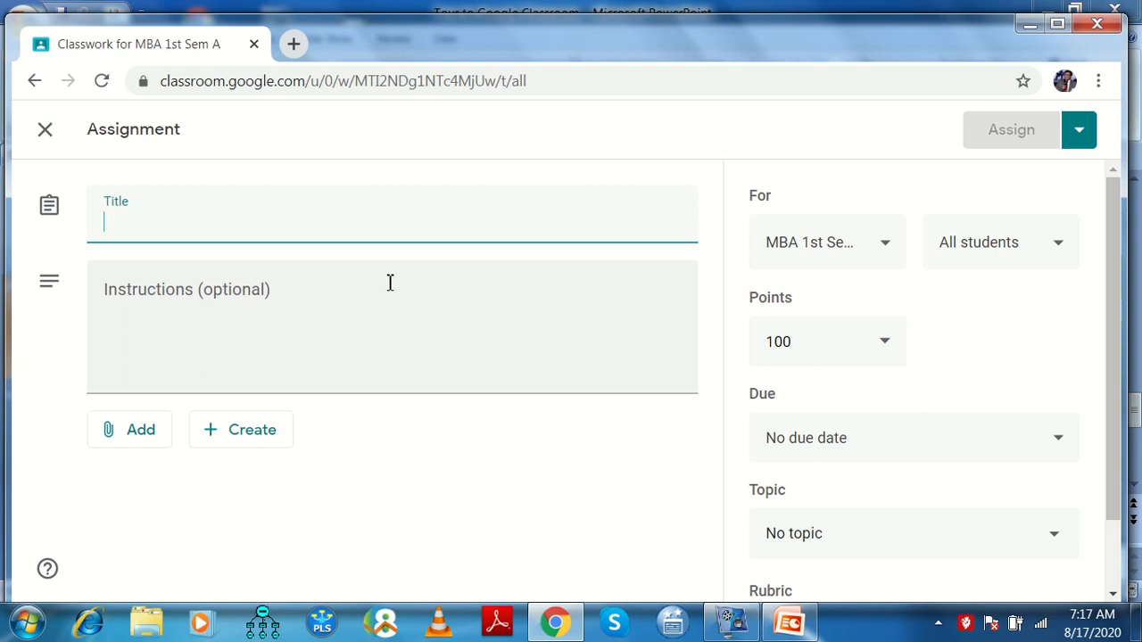
{"action": "type", "text": "Fi"}
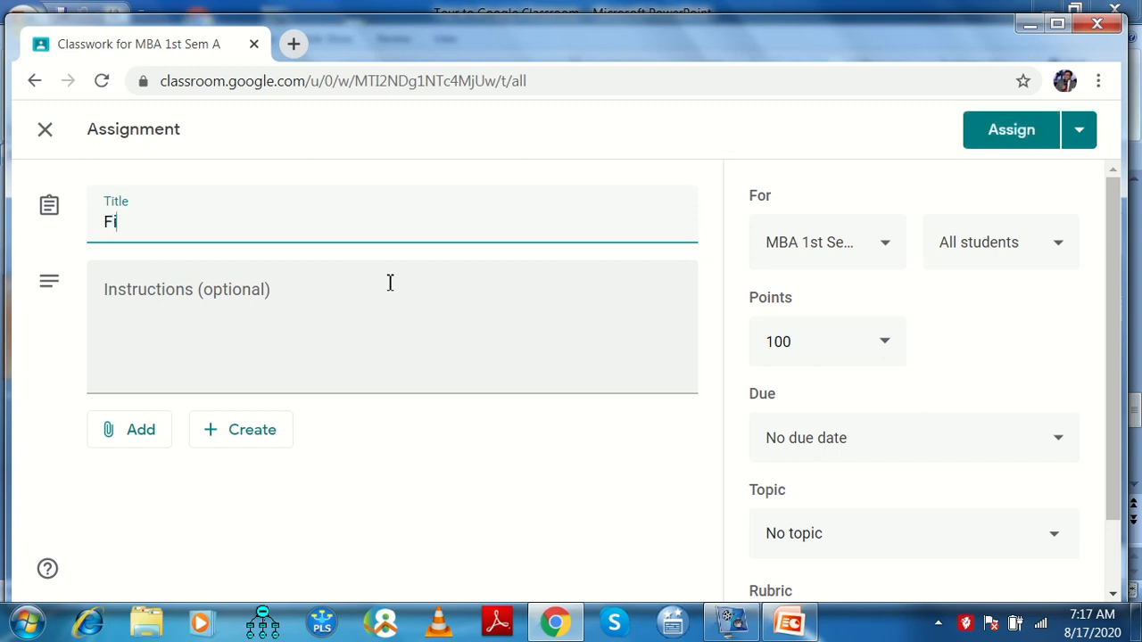
{"action": "type", "text": "eldwork on"}
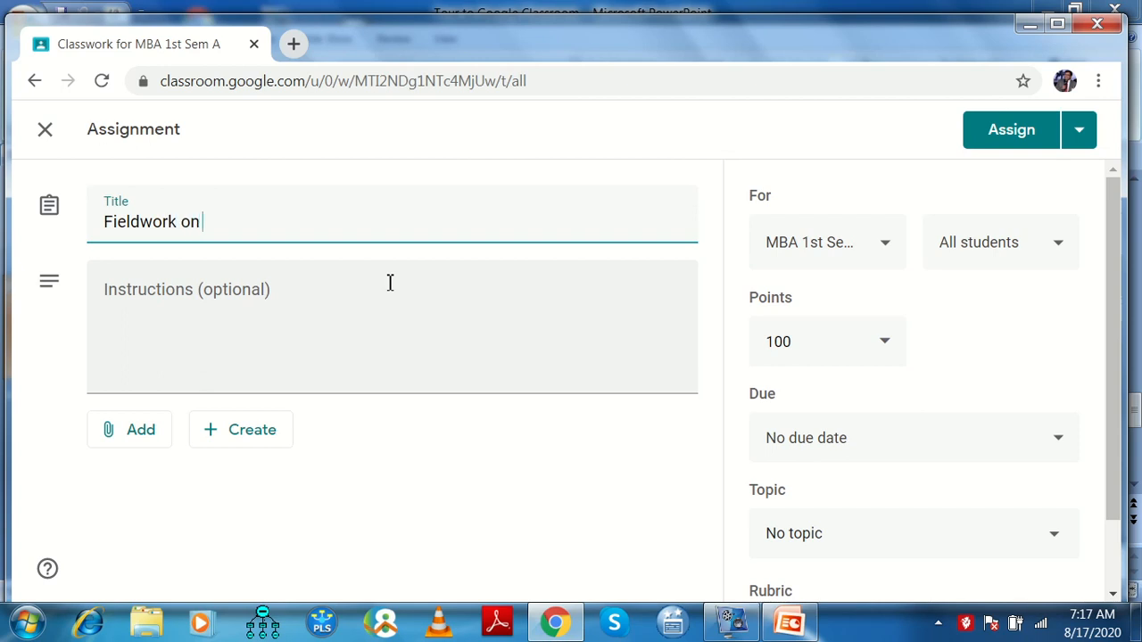
{"action": "type", "text": " Public sector man"}
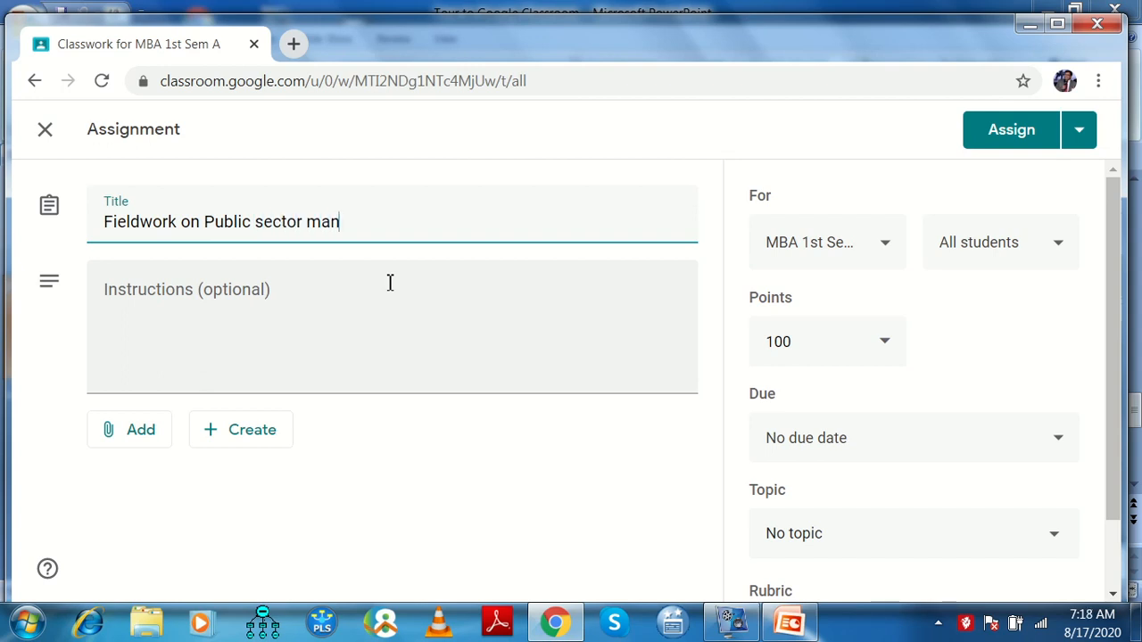
{"action": "type", "text": "agement"}
Enter the assignment instructions "Select any local government organisation and interview at least three persons to understand the organisation structure."
{"action": "left_click", "coordinate": [386, 370]}
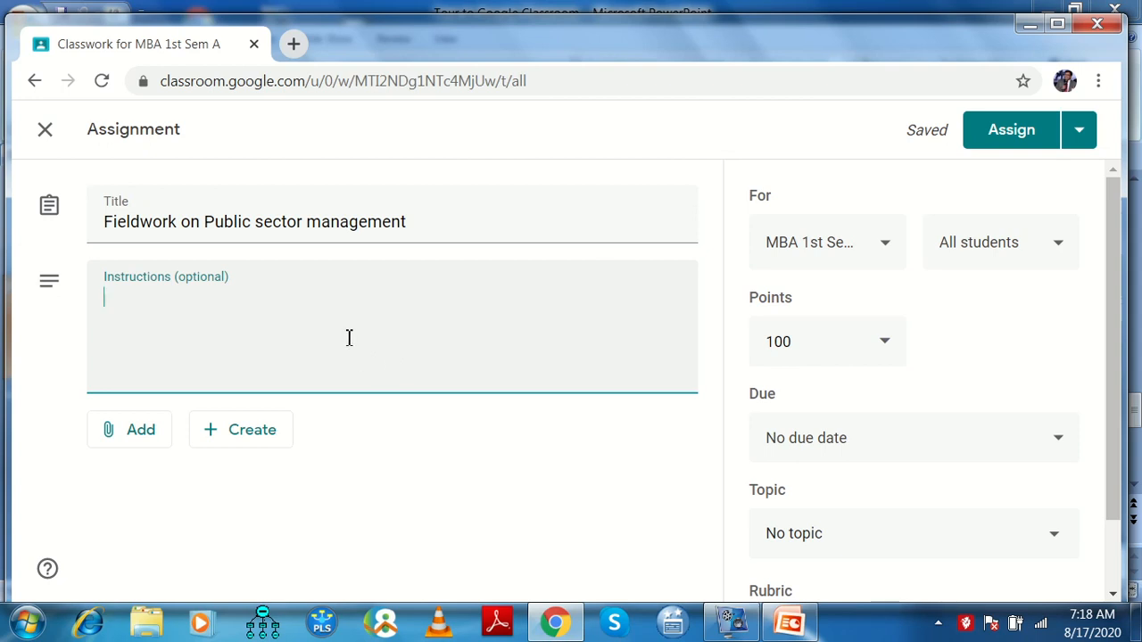
{"action": "type", "text": "Select an"}
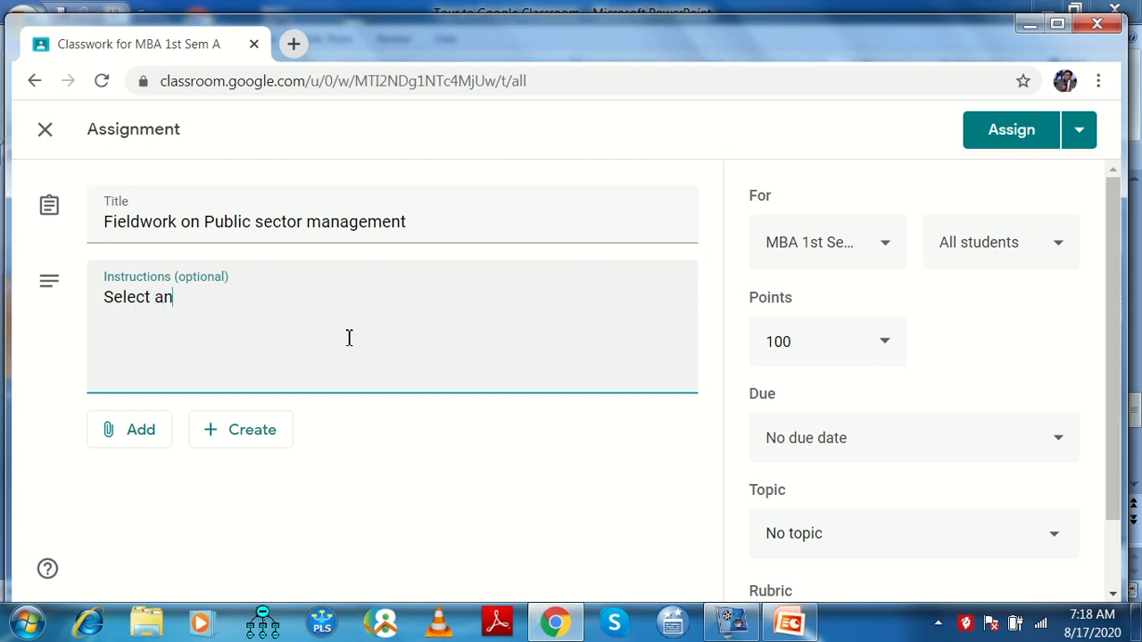
{"action": "type", "text": "y local governm"}
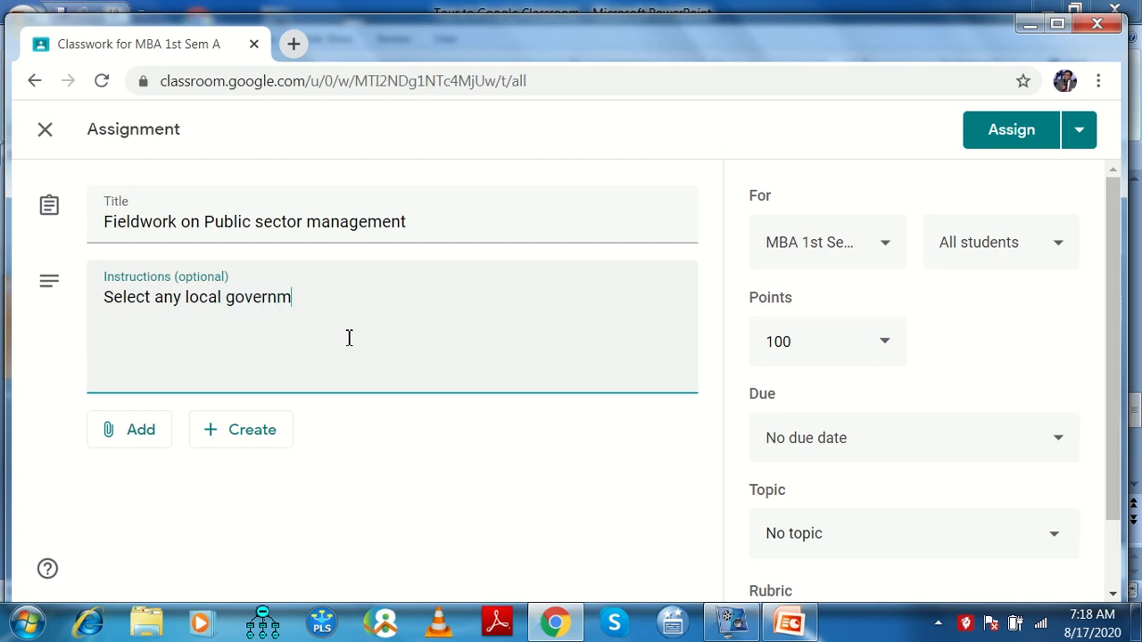
{"action": "type", "text": "ent organisation a"}
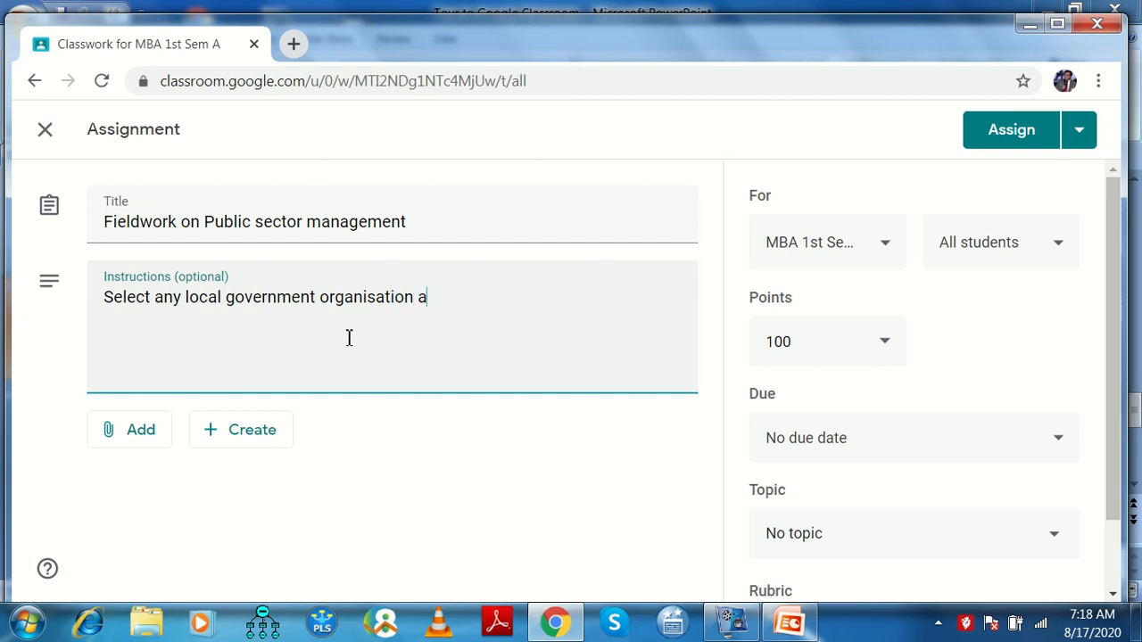
{"action": "type", "text": "nd interb"}
{"action": "key", "text": "BackSpace"}
{"action": "type", "text": "view"}
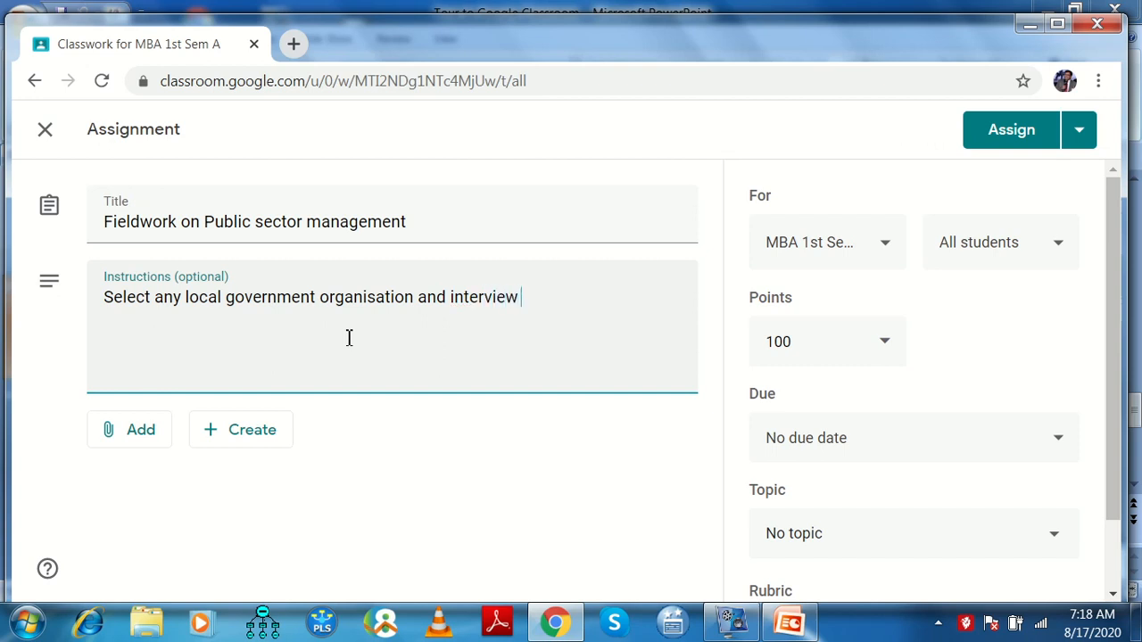
{"action": "type", "text": " at least thre"}
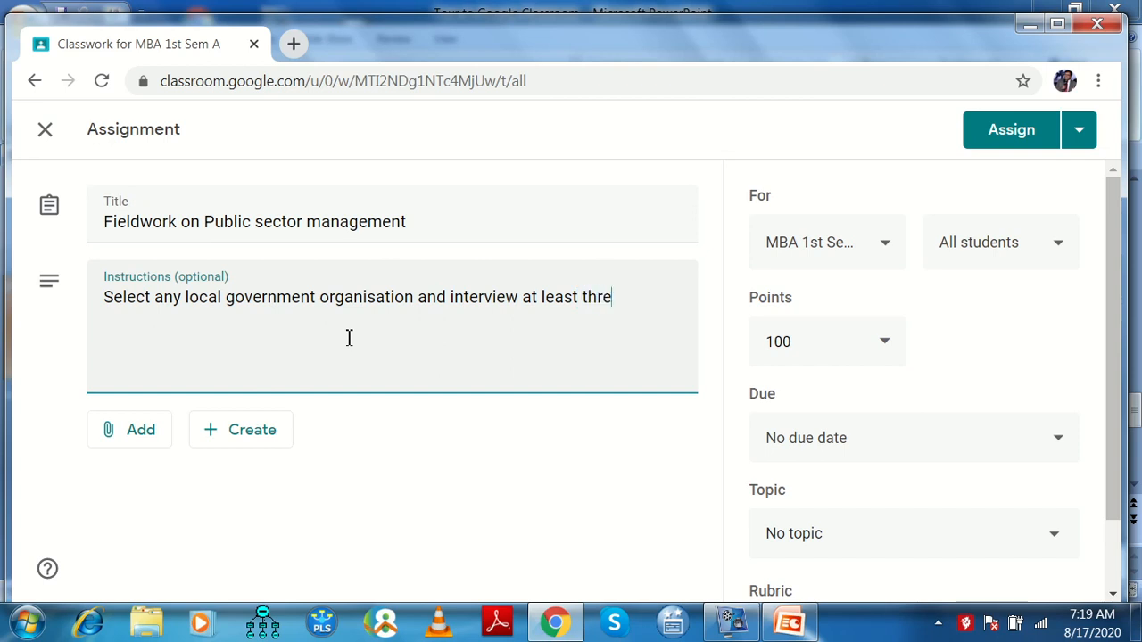
{"action": "type", "text": "e persons to understand the organisation structure."}
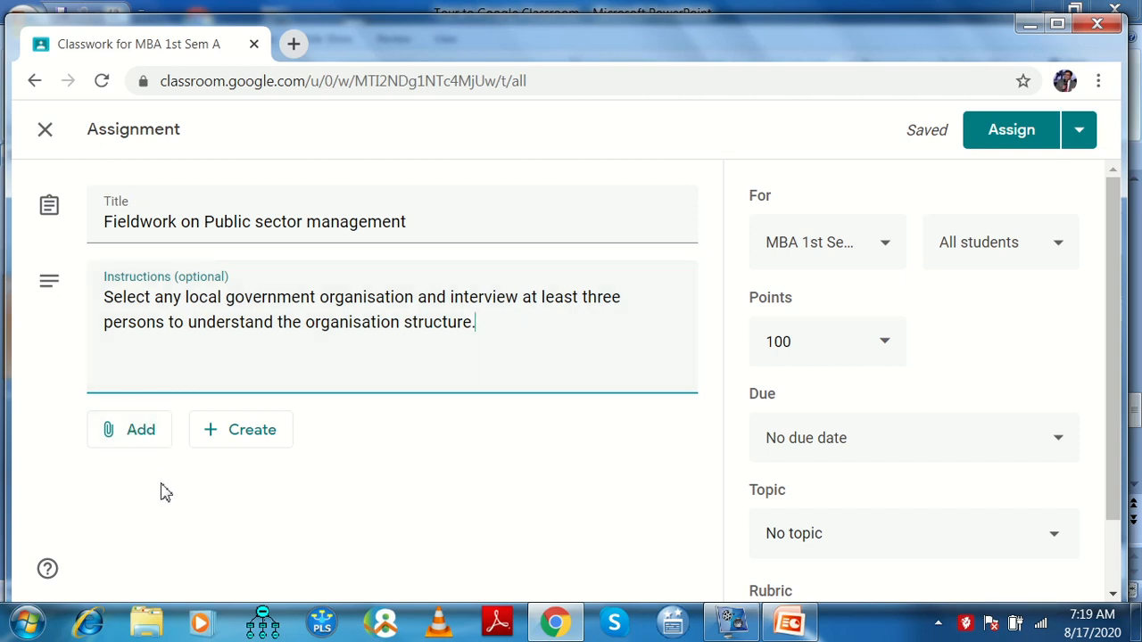
View the assignment's attachment options without attaching anything, and add M Com 1st Sem to the classes receiving the assignment
{"action": "left_click", "coordinate": [145, 437]}
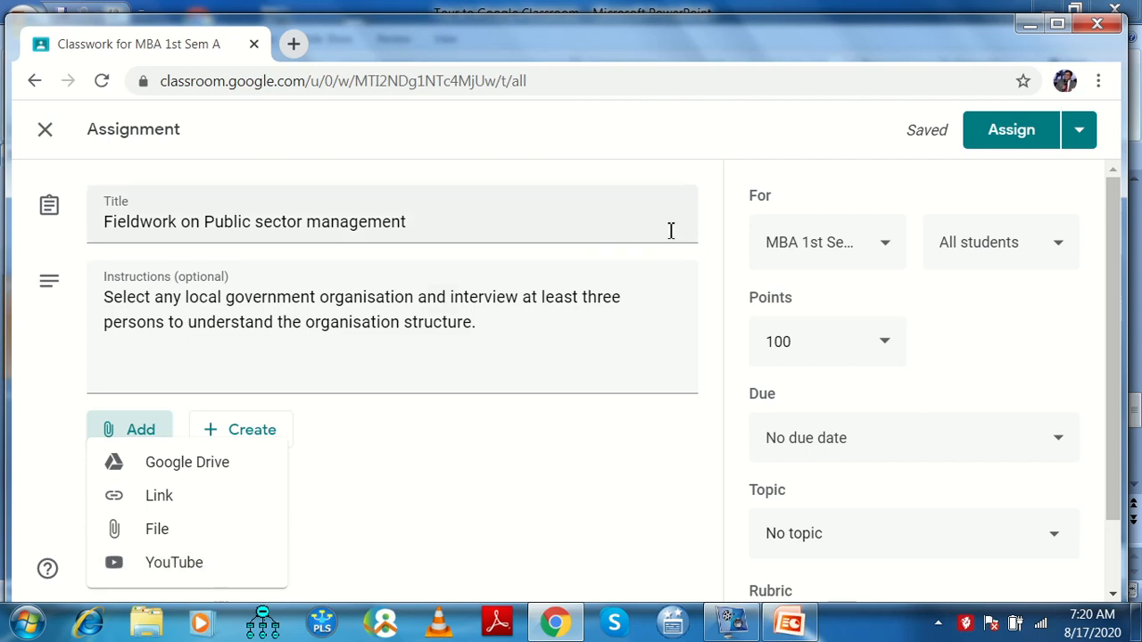
{"action": "left_click", "coordinate": [889, 252]}
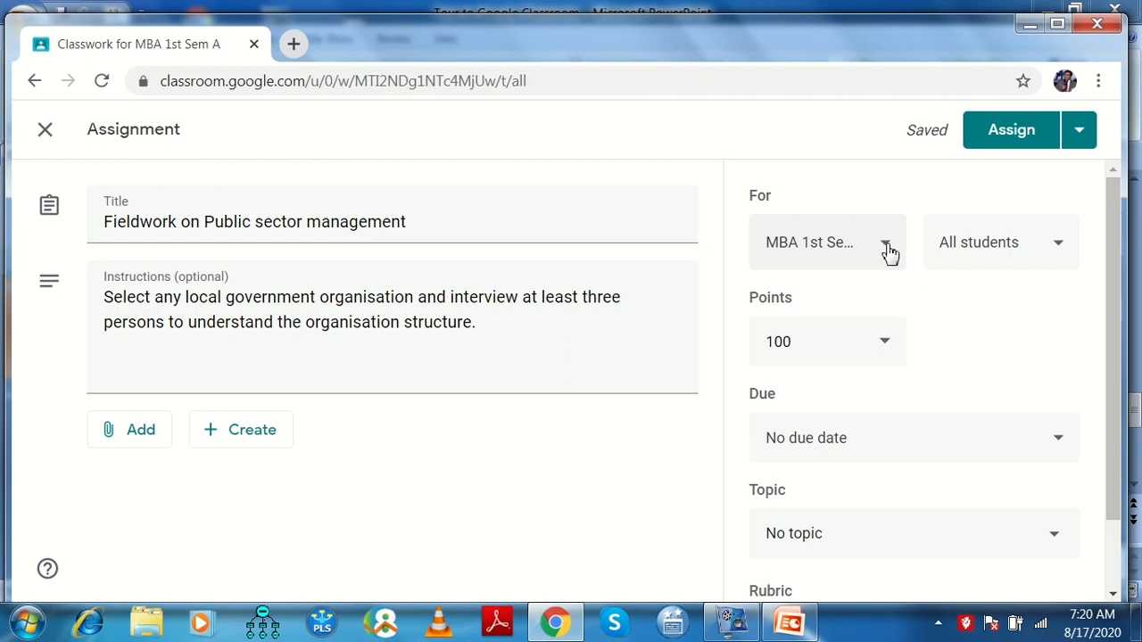
{"action": "left_click", "coordinate": [888, 252]}
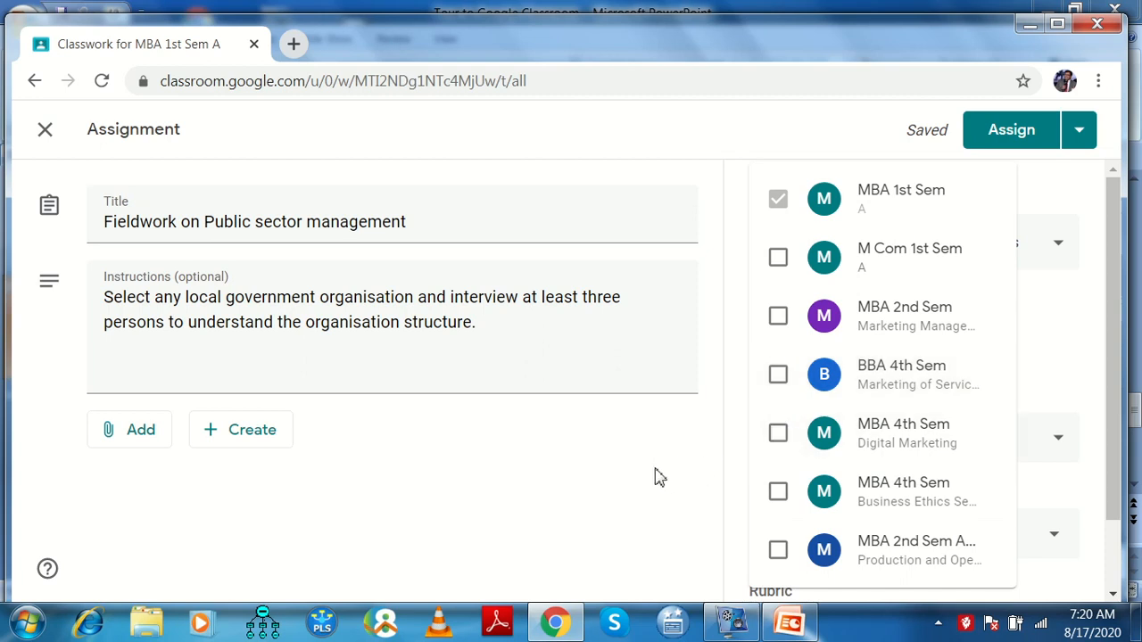
{"action": "left_click", "coordinate": [778, 261]}
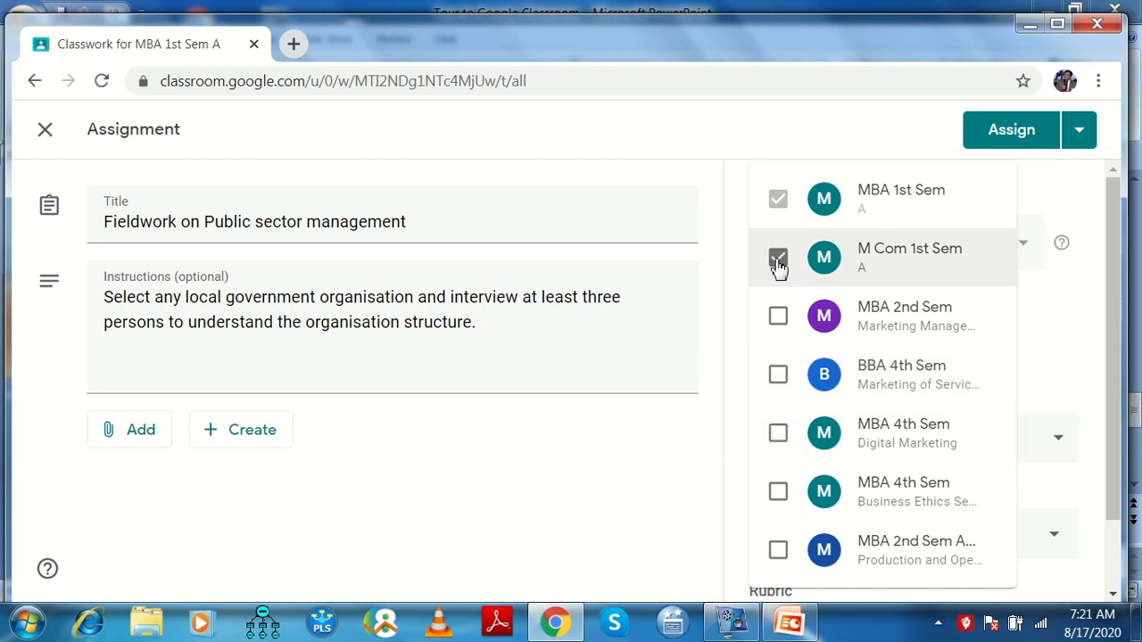
{"action": "left_click", "coordinate": [625, 500]}
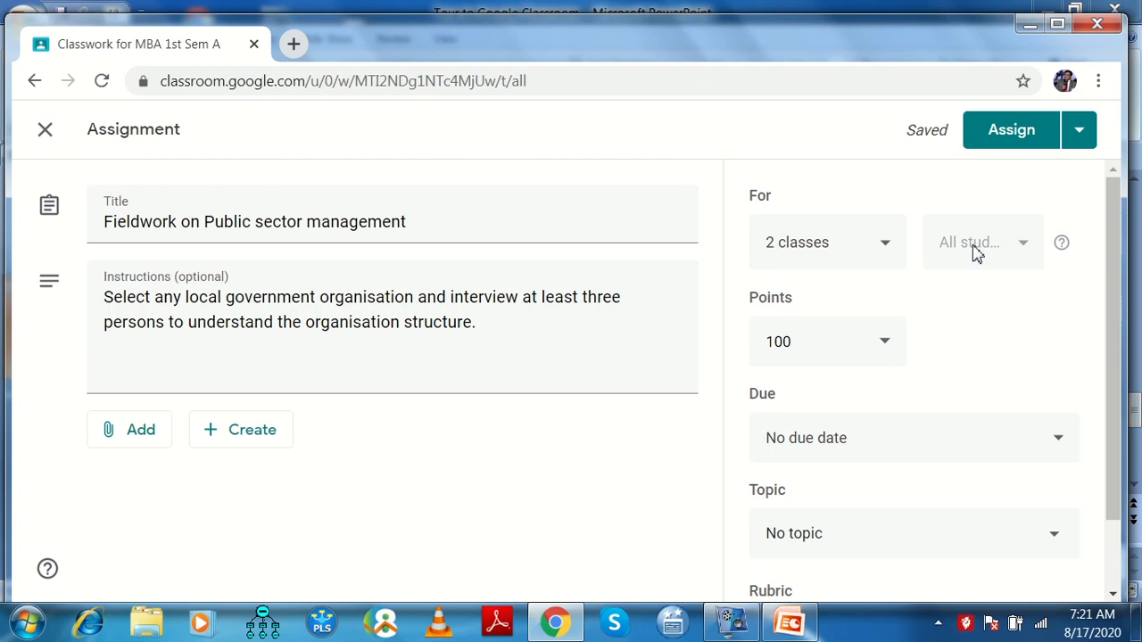
Make the fieldwork assignment ungraded and set its due date to Aug 19, 2020
{"action": "left_click", "coordinate": [888, 350]}
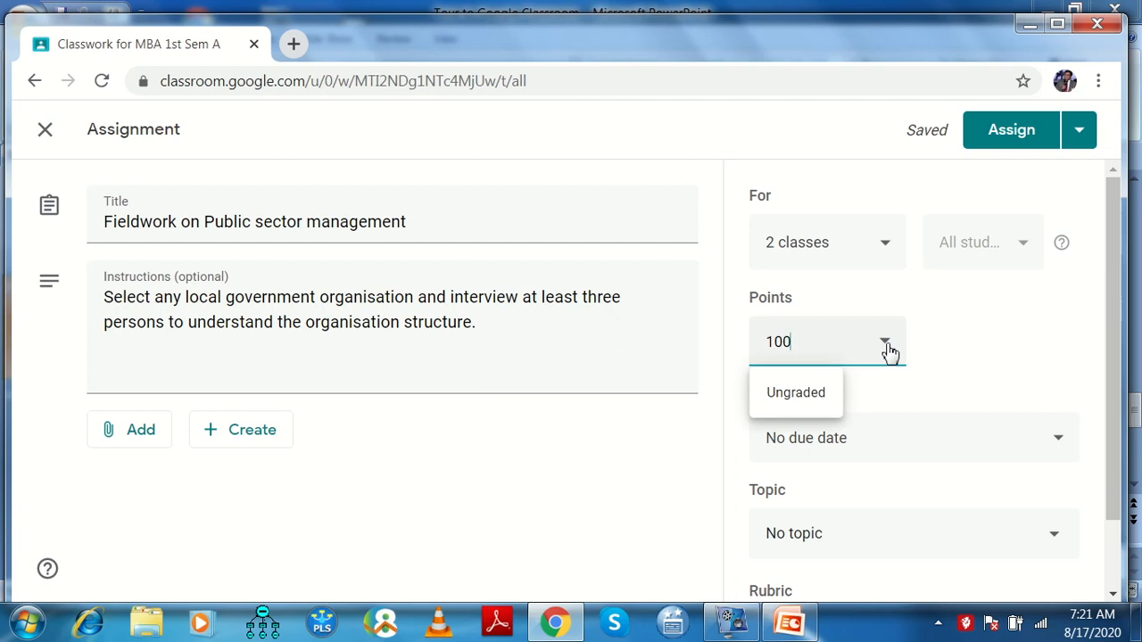
{"action": "left_click", "coordinate": [829, 403]}
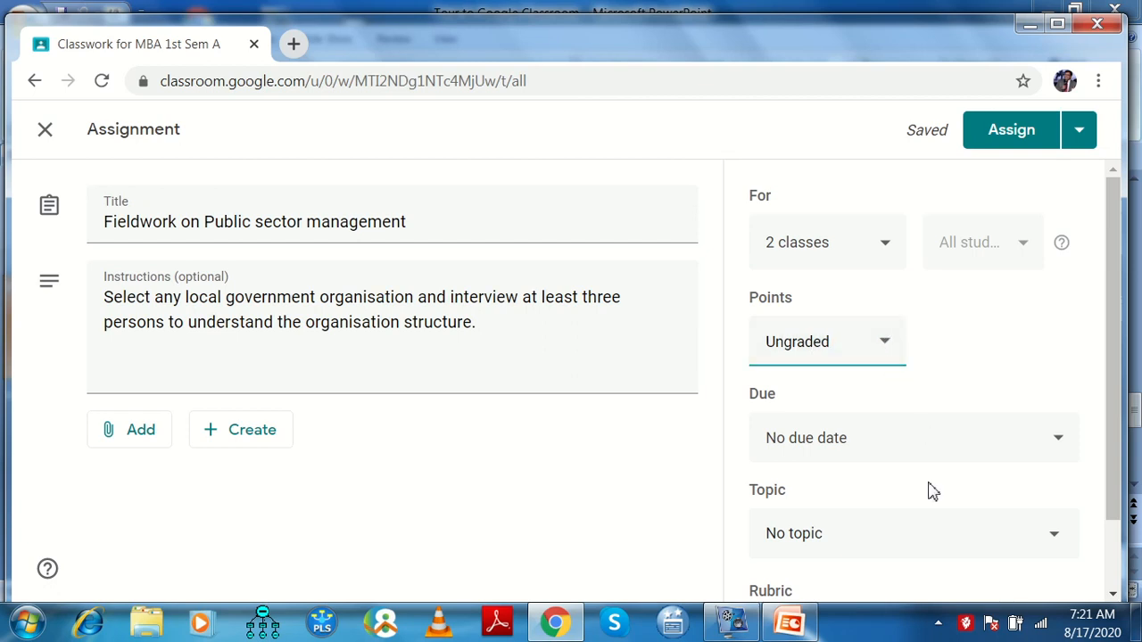
{"action": "left_click", "coordinate": [1060, 441]}
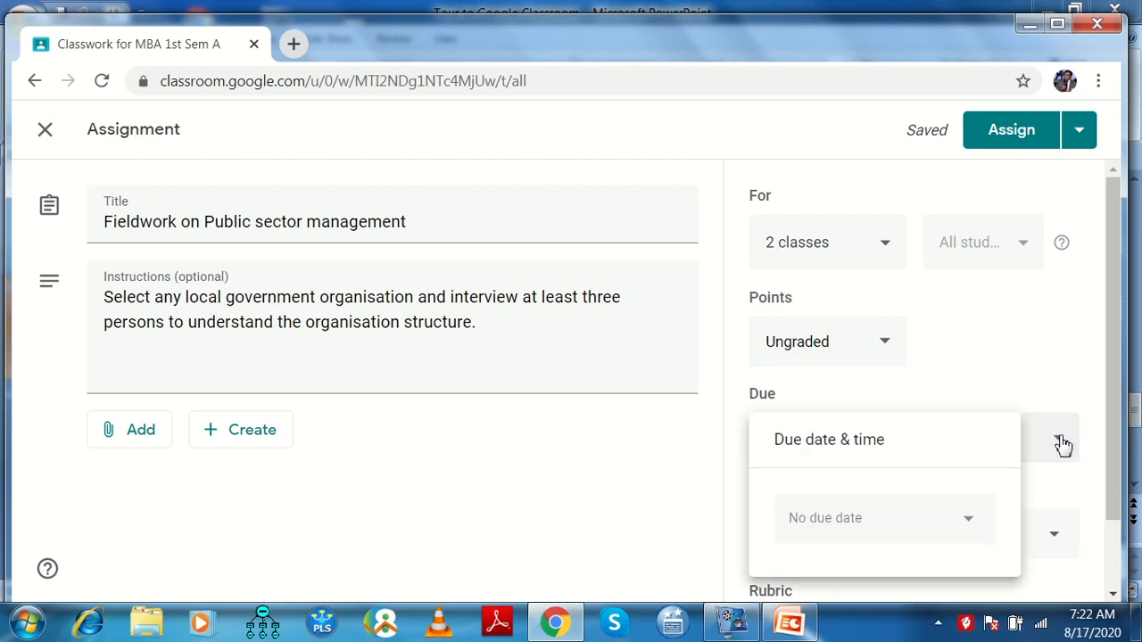
{"action": "left_click", "coordinate": [971, 521]}
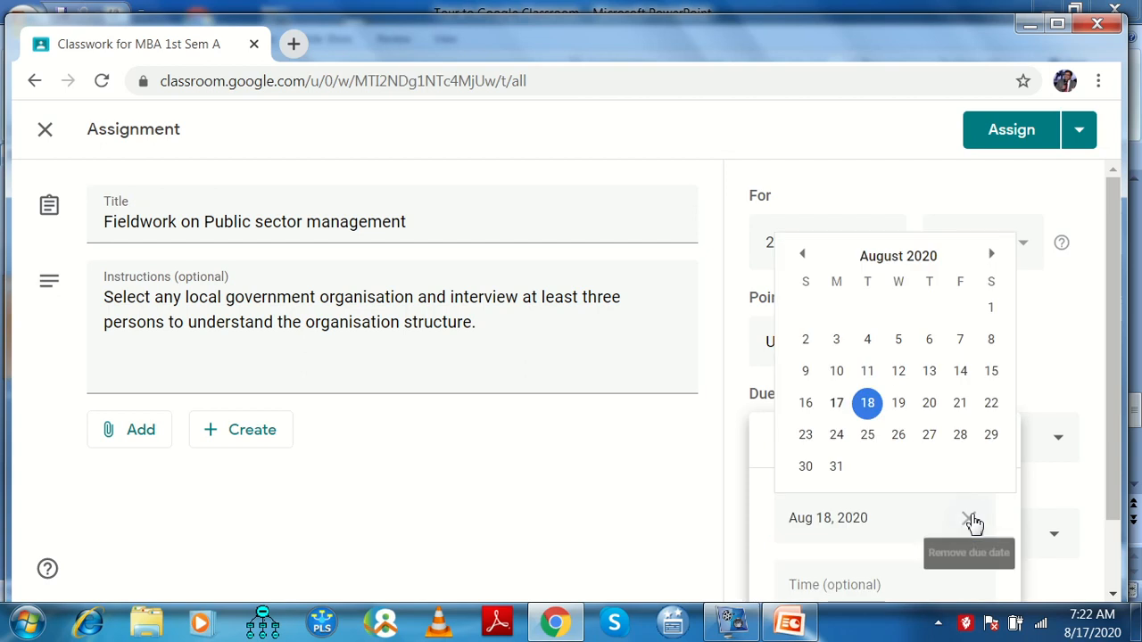
{"action": "left_click", "coordinate": [898, 403]}
File the fieldwork assignment under the topic "Introduction to Management"
{"action": "left_click_drag", "start_coordinate": [1104, 392], "coordinate": [1107, 486]}
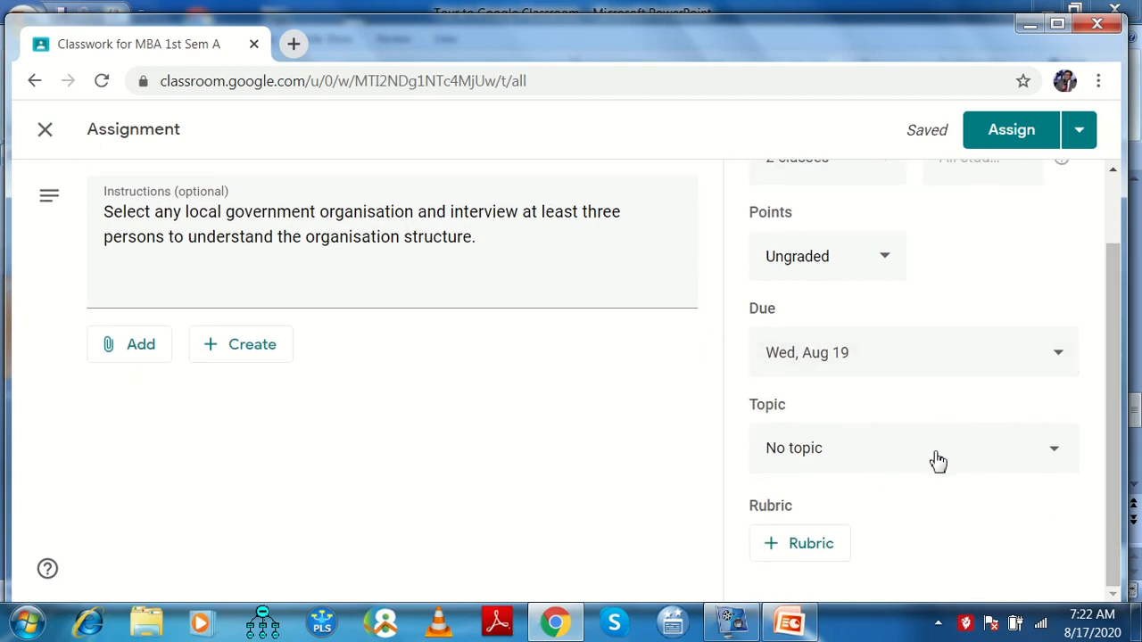
{"action": "left_click", "coordinate": [1059, 458]}
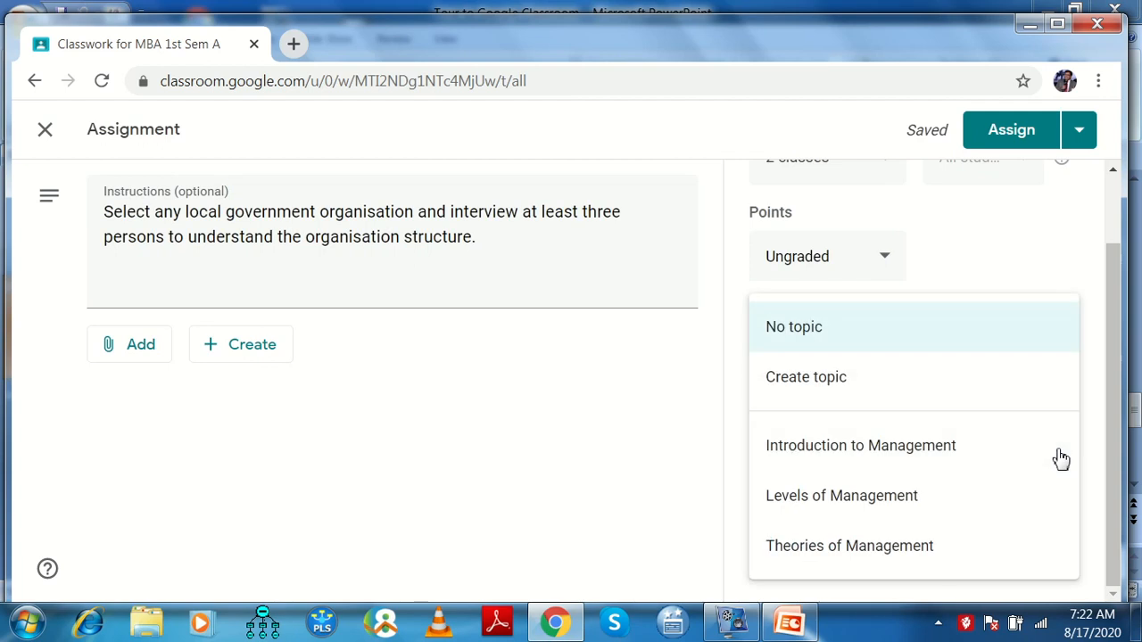
{"action": "left_click", "coordinate": [969, 455]}
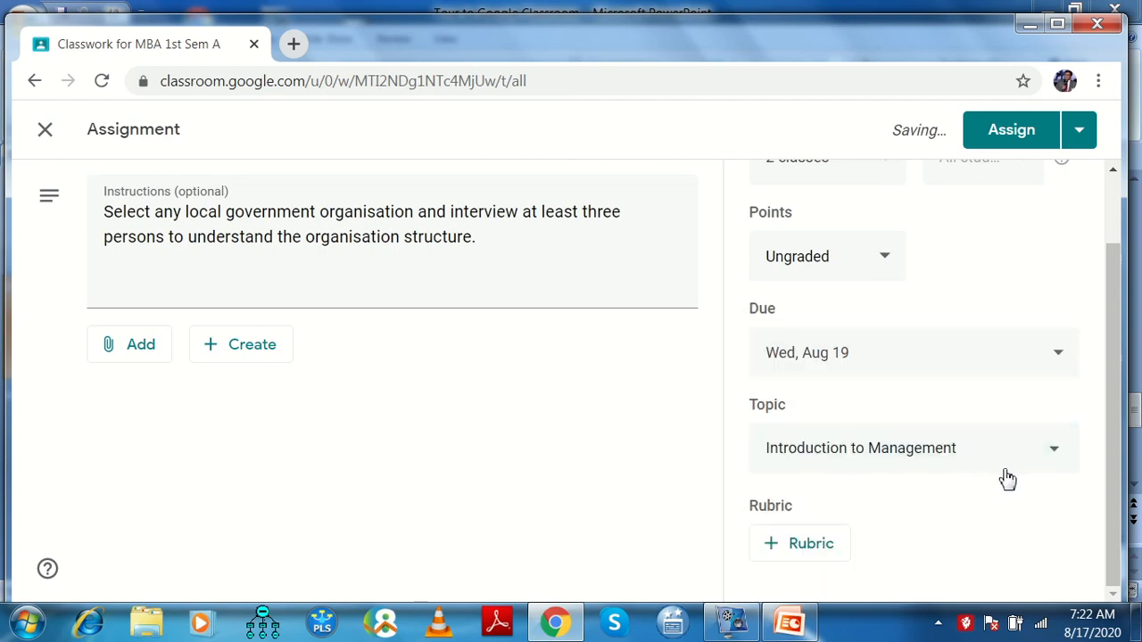
Add a due time of 11:59 PM to the fieldwork assignment and assign it to the classes
{"action": "left_click", "coordinate": [1066, 360]}
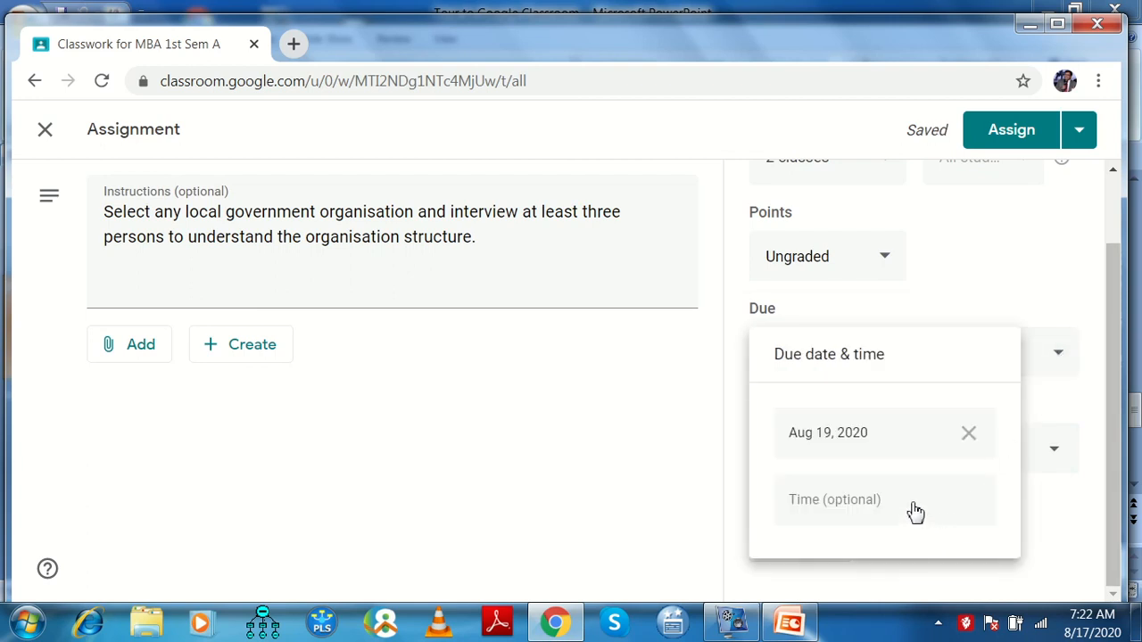
{"action": "left_click", "coordinate": [916, 507]}
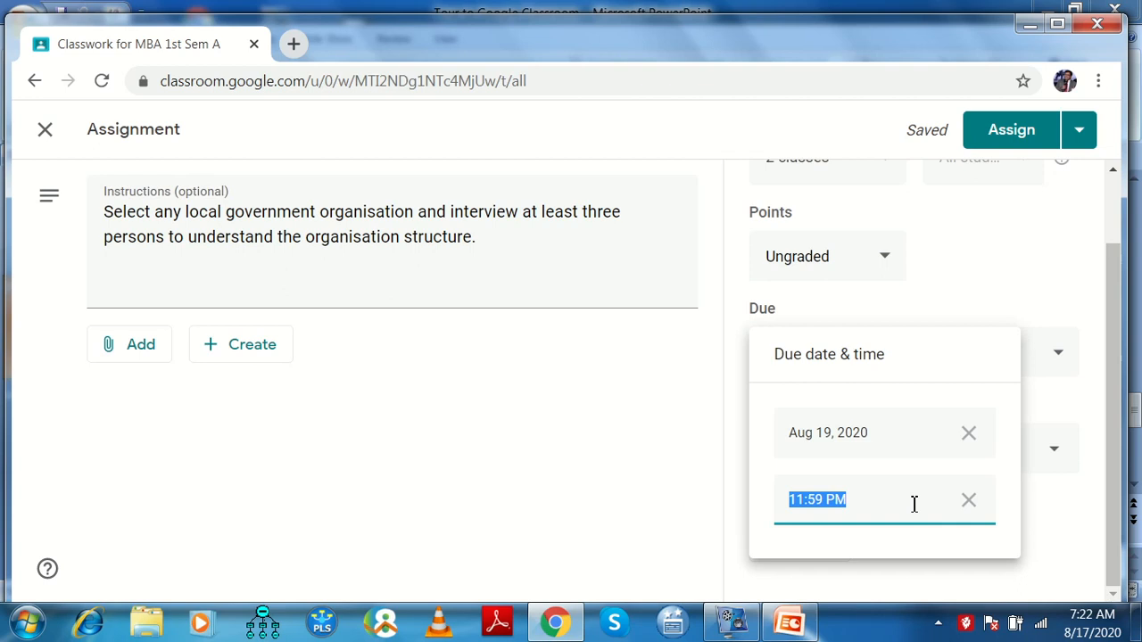
{"action": "left_click", "coordinate": [646, 446]}
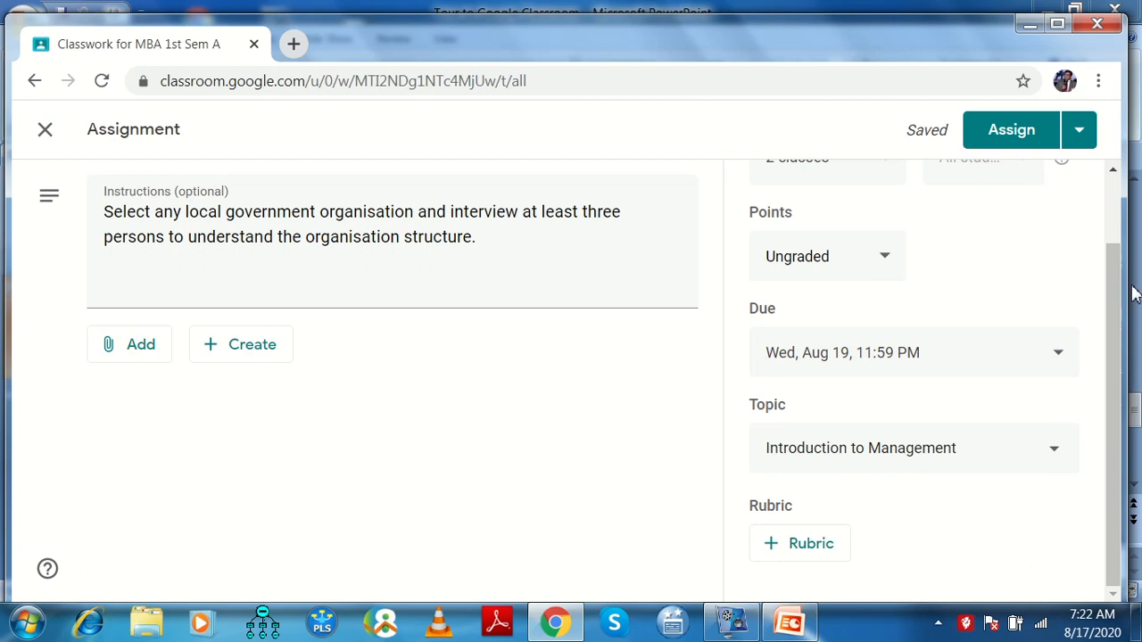
{"action": "scroll", "coordinate": [1112, 178], "scroll_direction": "up", "scroll_amount": 2}
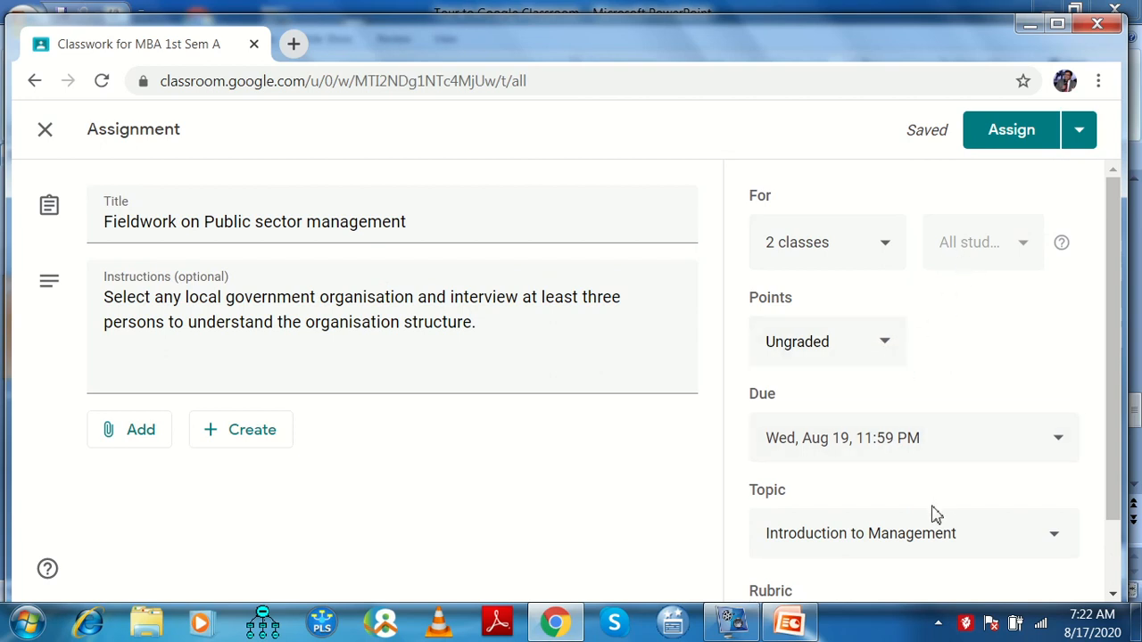
{"action": "left_click", "coordinate": [1011, 134]}
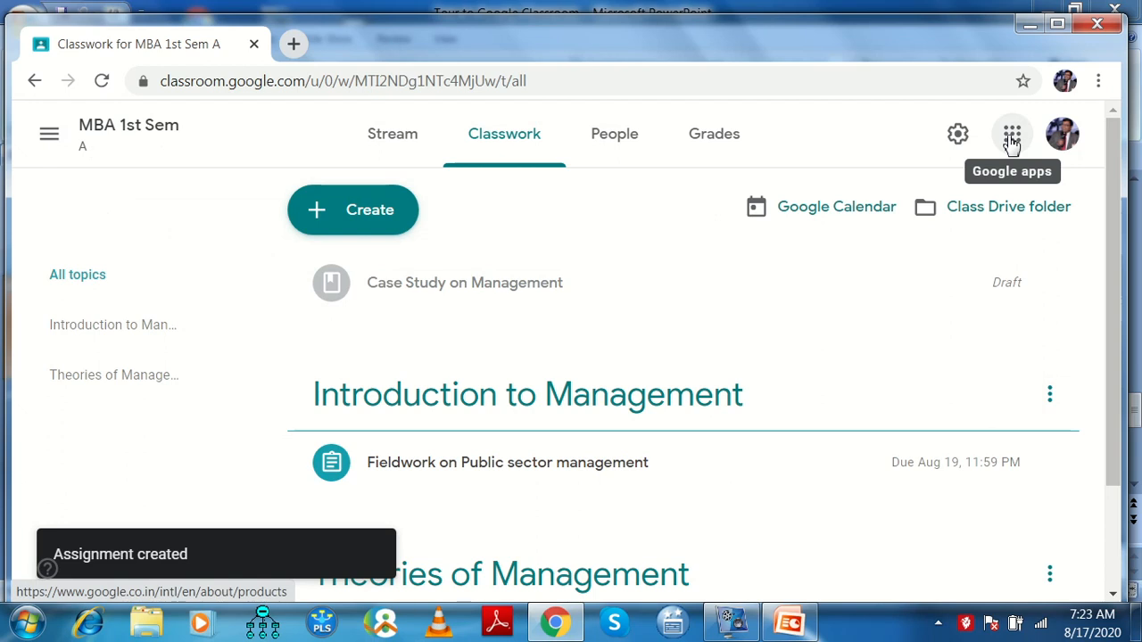
View the new assignment post in the MBA 1st Sem stream, and look through the class's classwork, people and grades pages
{"action": "left_click", "coordinate": [393, 138]}
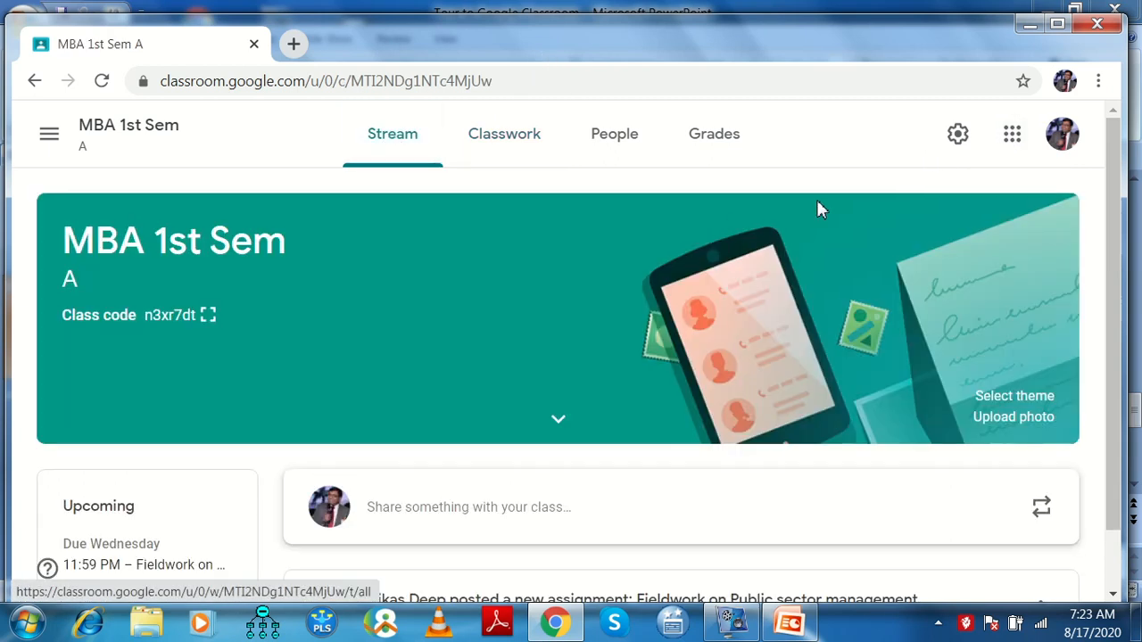
{"action": "scroll", "coordinate": [1113, 210], "scroll_direction": "down", "scroll_amount": 2}
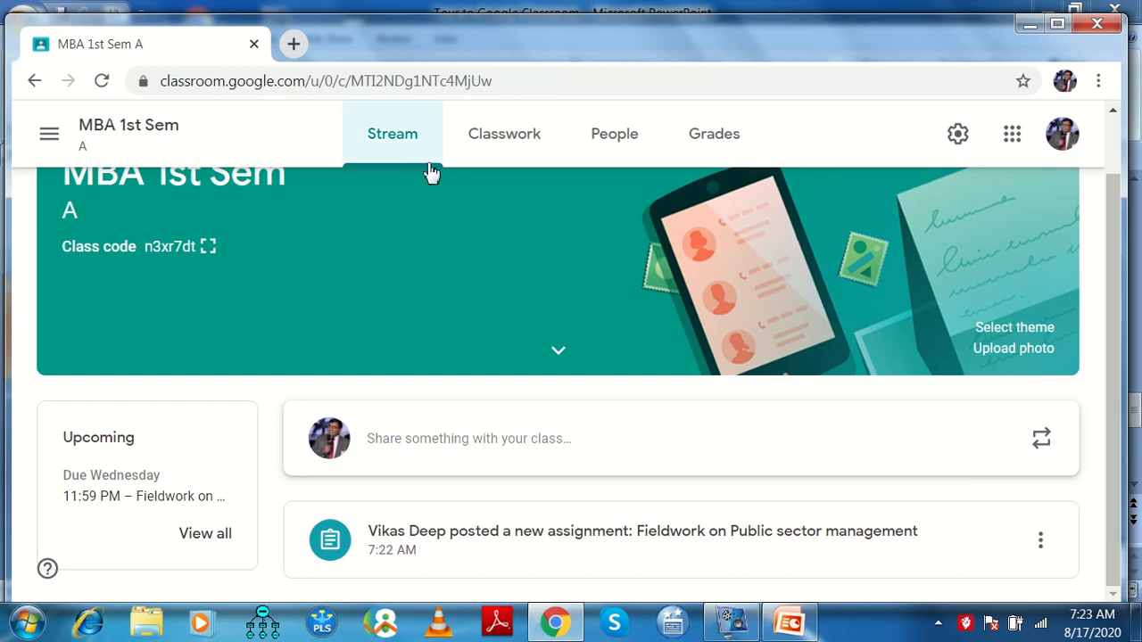
{"action": "left_click", "coordinate": [524, 150]}
{"action": "left_click", "coordinate": [606, 149]}
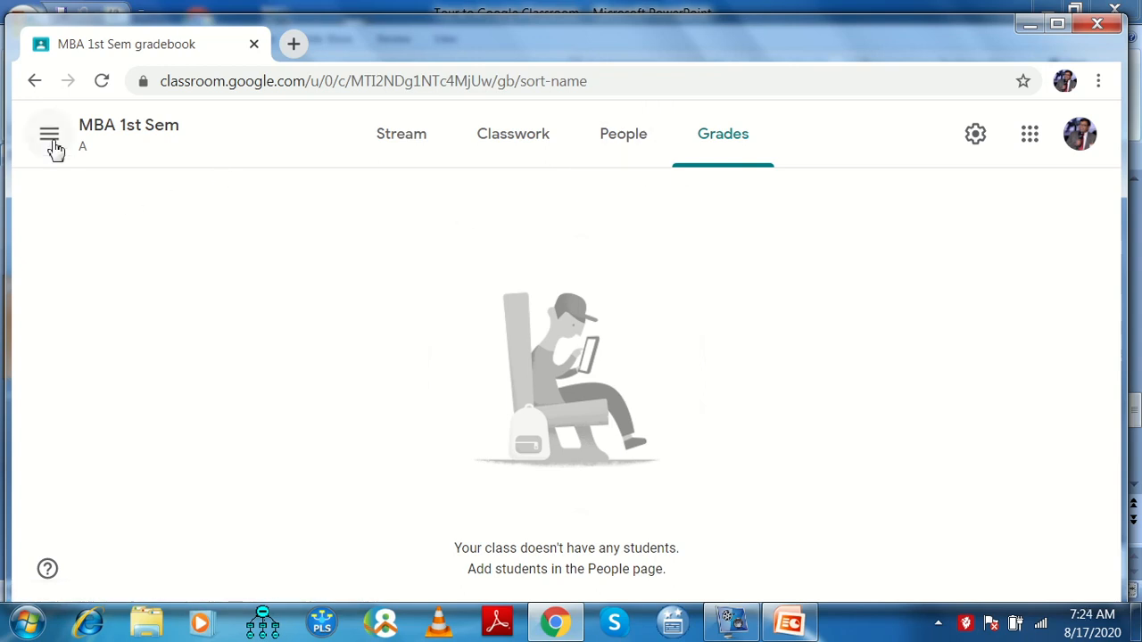
Switch to the class "MBA 2nd Sem Agri" and view its gradebook
{"action": "left_click", "coordinate": [51, 145]}
{"action": "left_click_drag", "start_coordinate": [321, 283], "coordinate": [324, 461]}
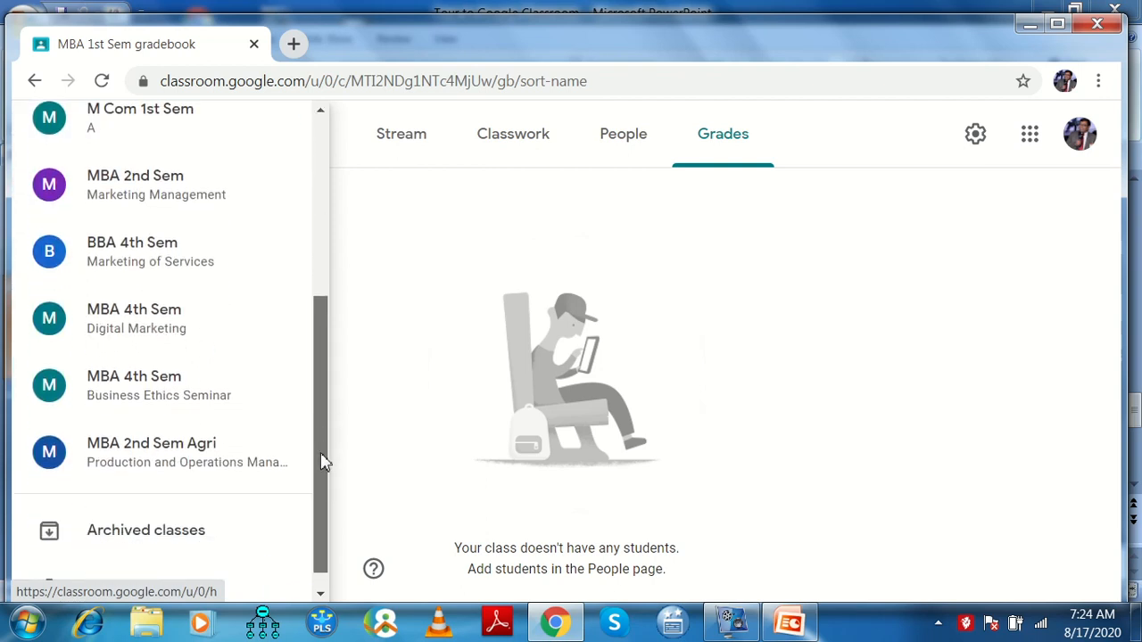
{"action": "left_click", "coordinate": [188, 465]}
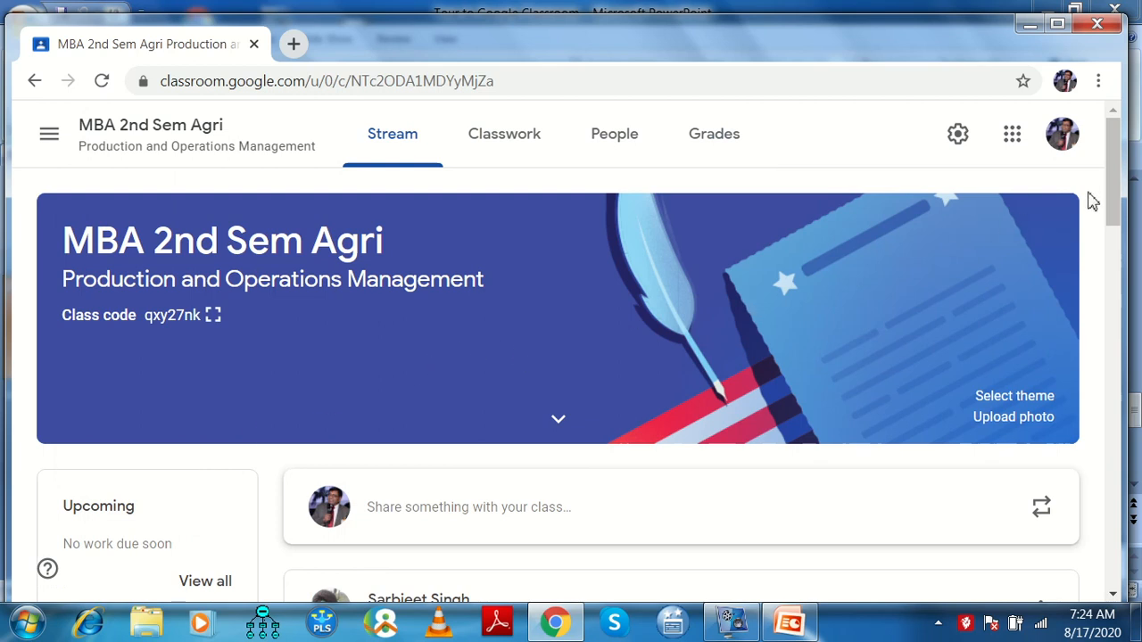
{"action": "left_click_drag", "start_coordinate": [1112, 195], "coordinate": [1101, 153]}
{"action": "left_click", "coordinate": [713, 143]}
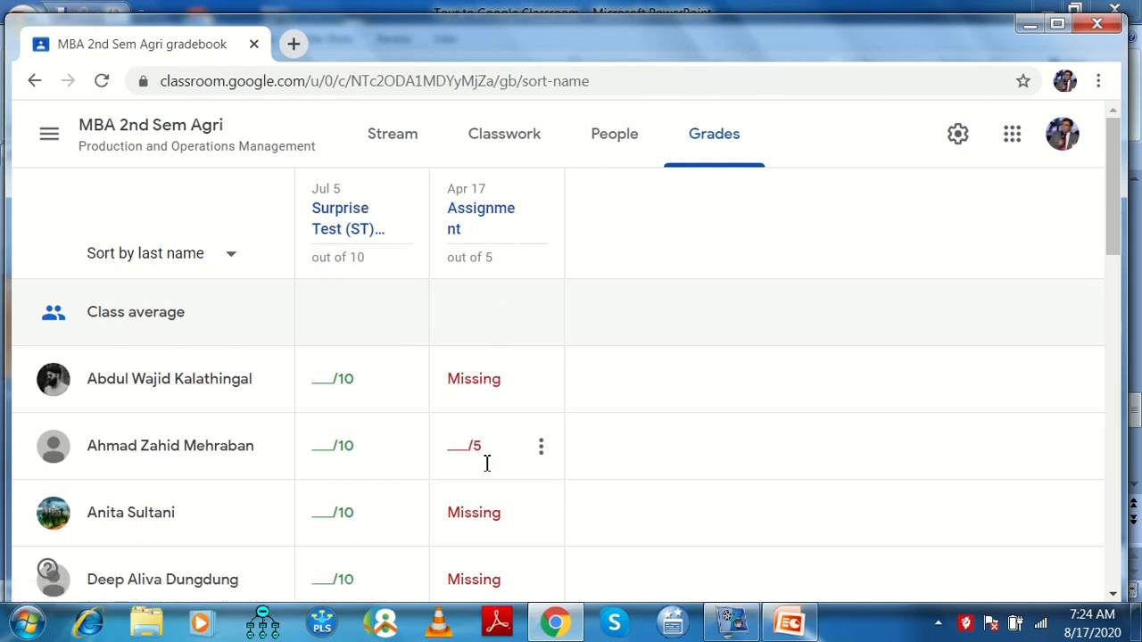
Open the first listed student's submission for the Apr 17 assignment and dismiss the introductory pop-ups
{"action": "left_click", "coordinate": [543, 379]}
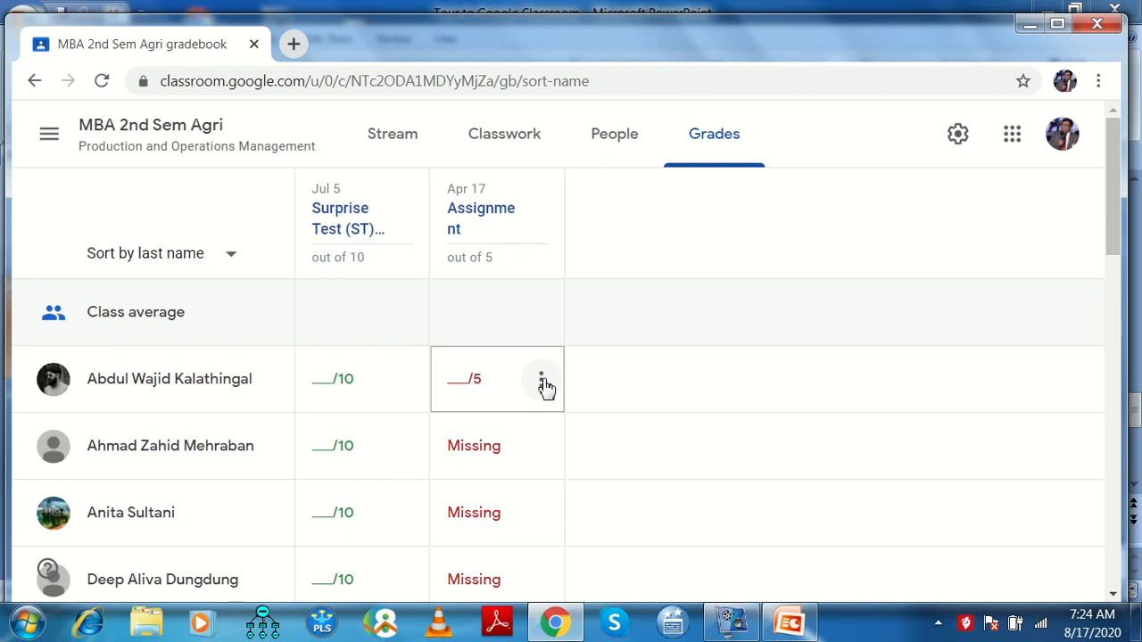
{"action": "left_click", "coordinate": [543, 381]}
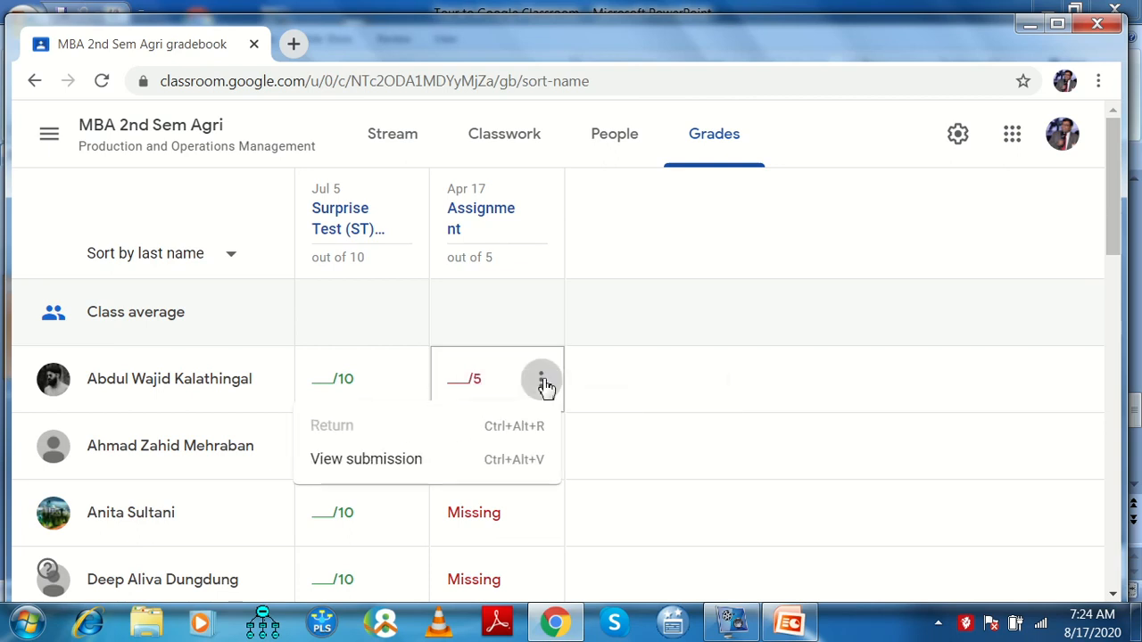
{"action": "left_click", "coordinate": [398, 470]}
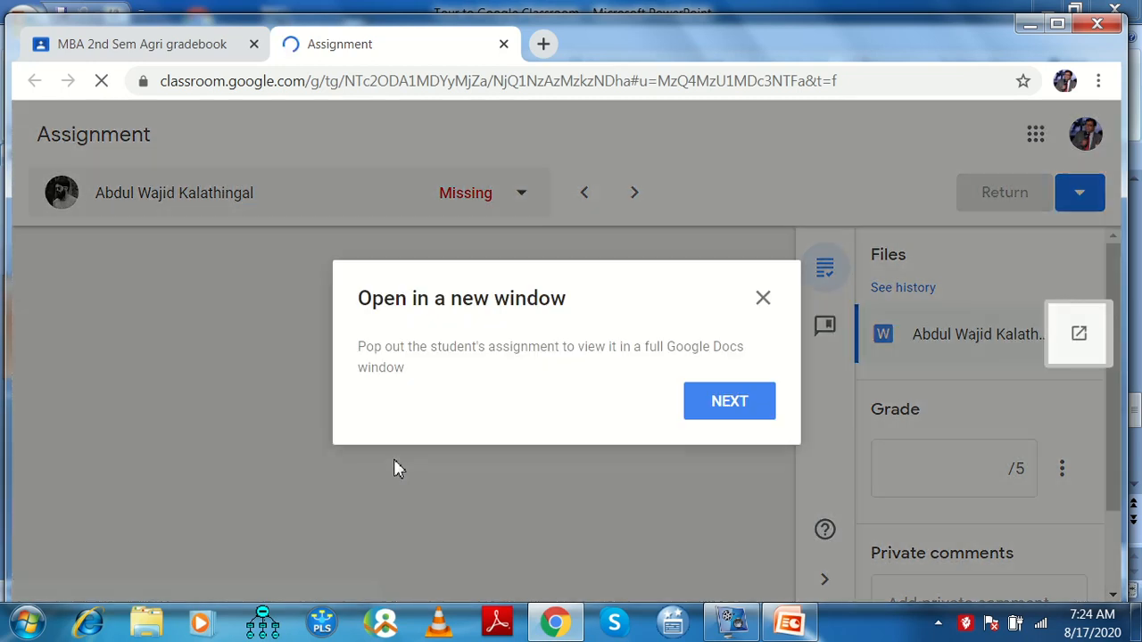
{"action": "left_click", "coordinate": [763, 300]}
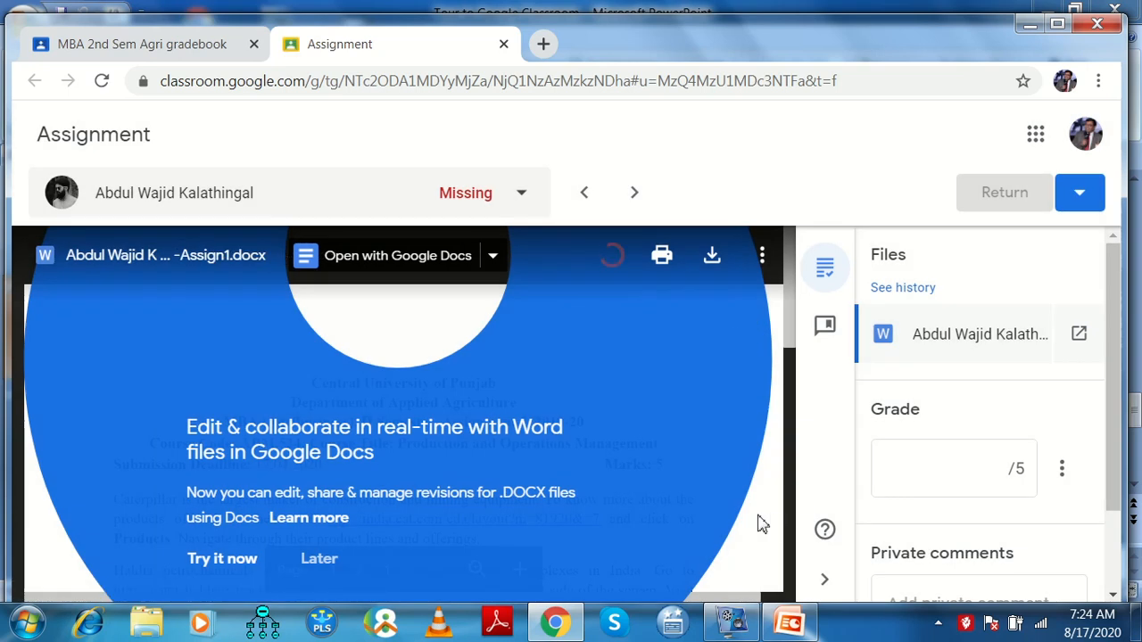
{"action": "left_click", "coordinate": [761, 518]}
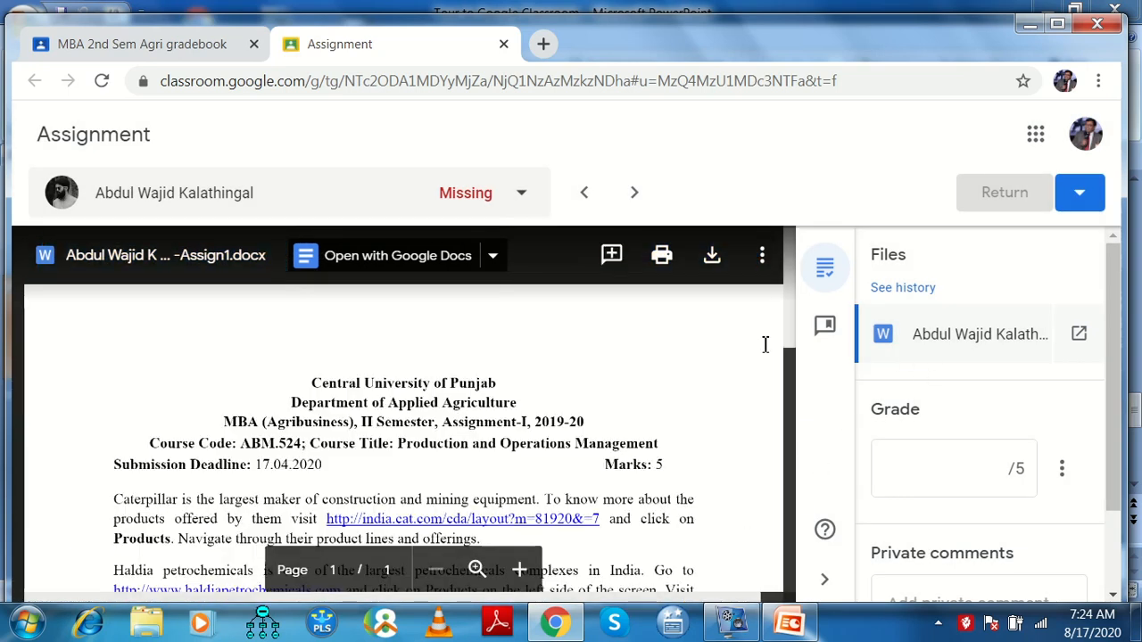
Read through the submitted document, highlight question a about Caterpillar's features, and view the comment options without adding a comment
{"action": "scroll", "coordinate": [790, 344], "scroll_direction": "down", "scroll_amount": 3}
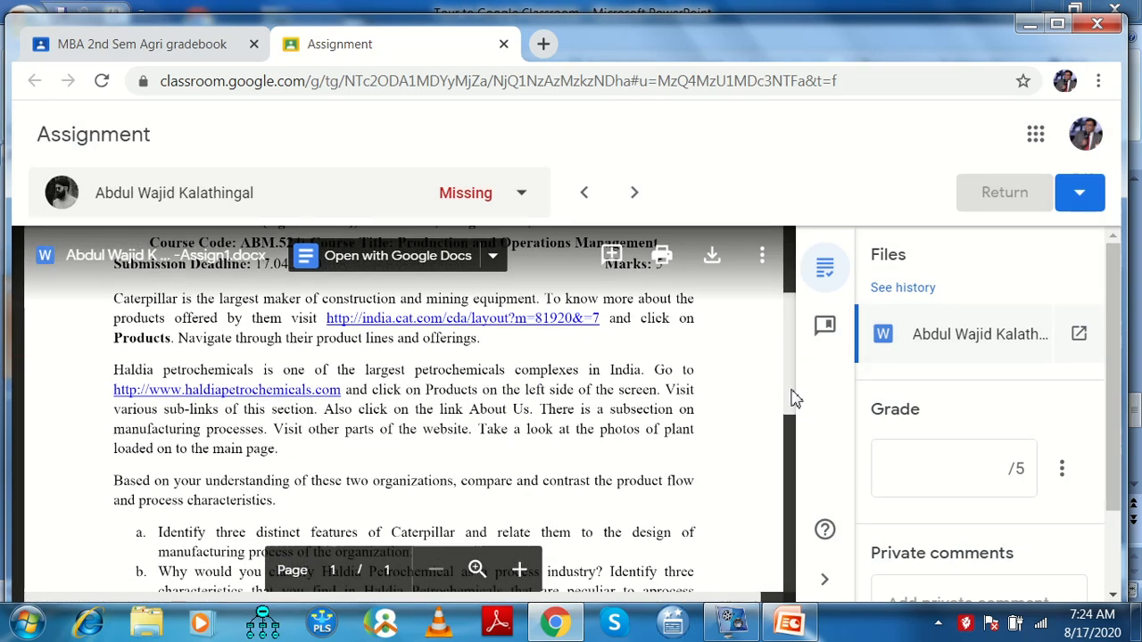
{"action": "scroll", "coordinate": [790, 400], "scroll_direction": "down", "scroll_amount": 1}
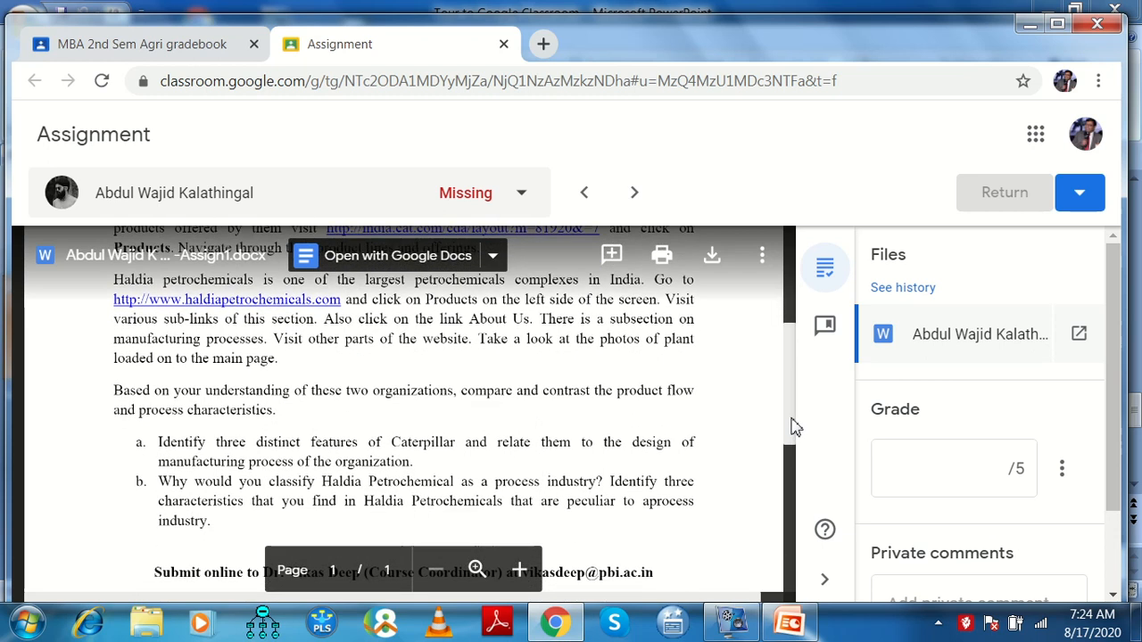
{"action": "scroll", "coordinate": [796, 428], "scroll_direction": "down", "scroll_amount": 1}
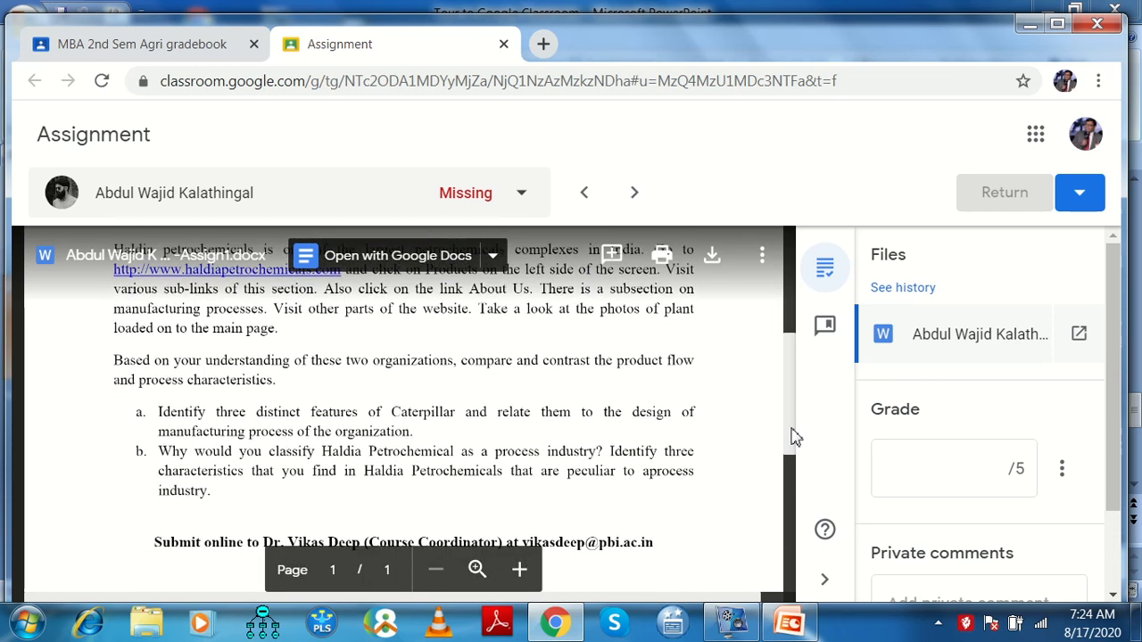
{"action": "scroll", "coordinate": [796, 437], "scroll_direction": "down", "scroll_amount": 1}
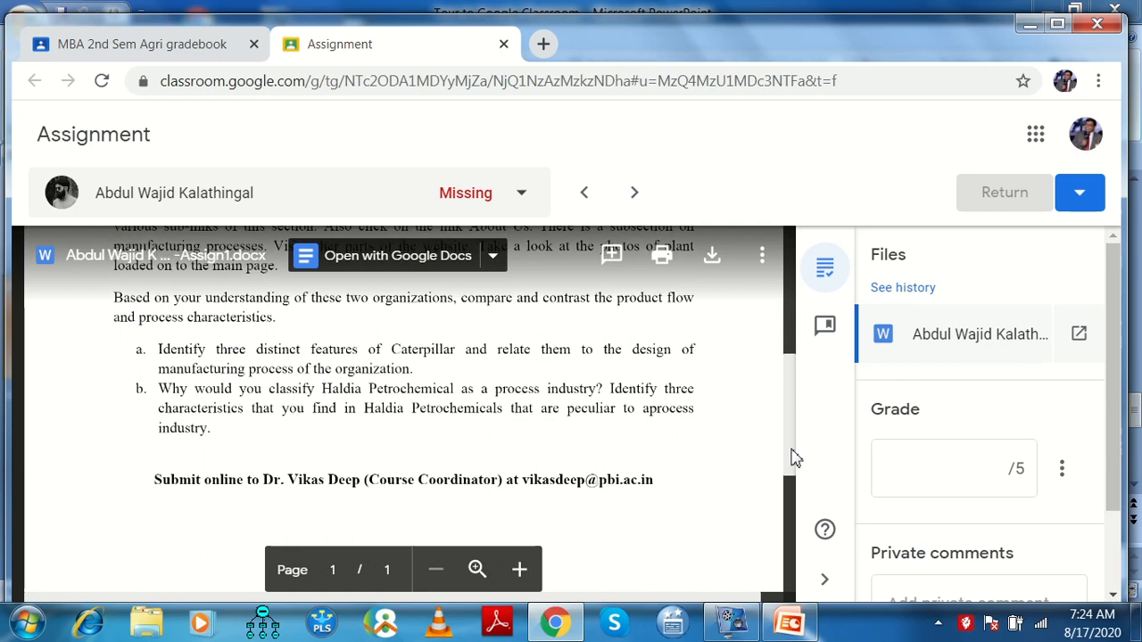
{"action": "left_click_drag", "start_coordinate": [287, 355], "coordinate": [369, 375]}
{"action": "left_click", "coordinate": [163, 352]}
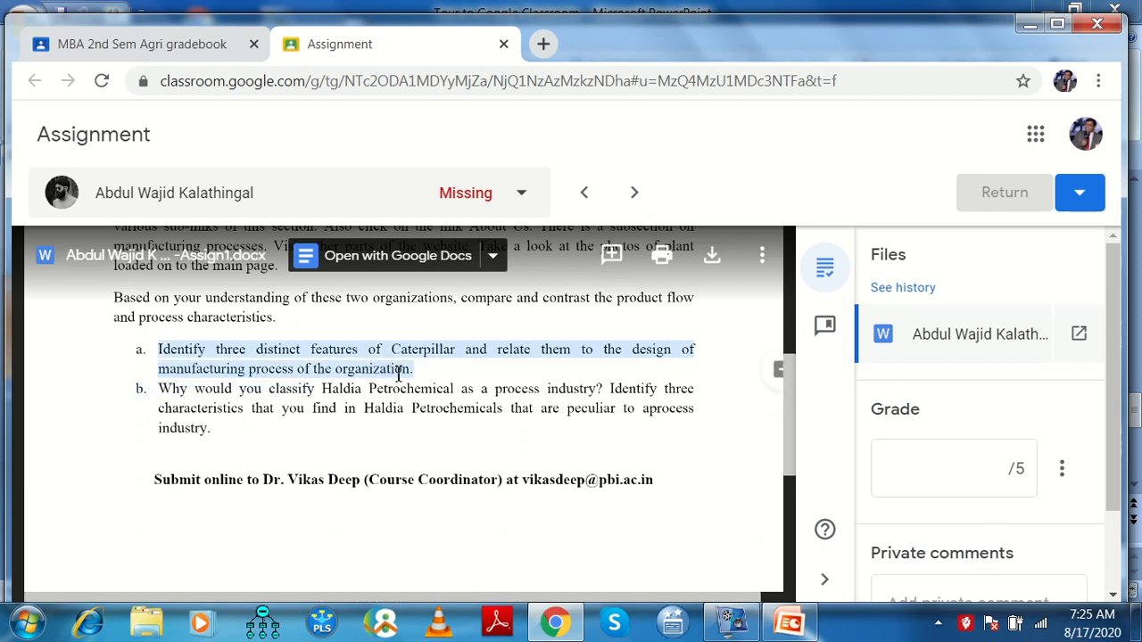
{"action": "right_click", "coordinate": [398, 373]}
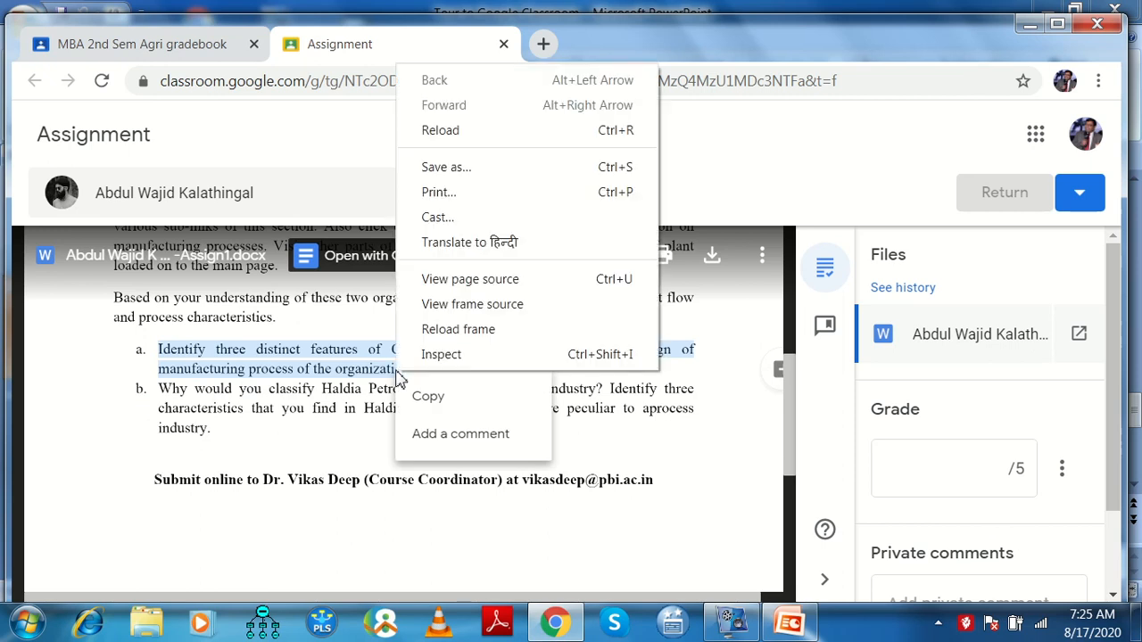
{"action": "left_click", "coordinate": [239, 562]}
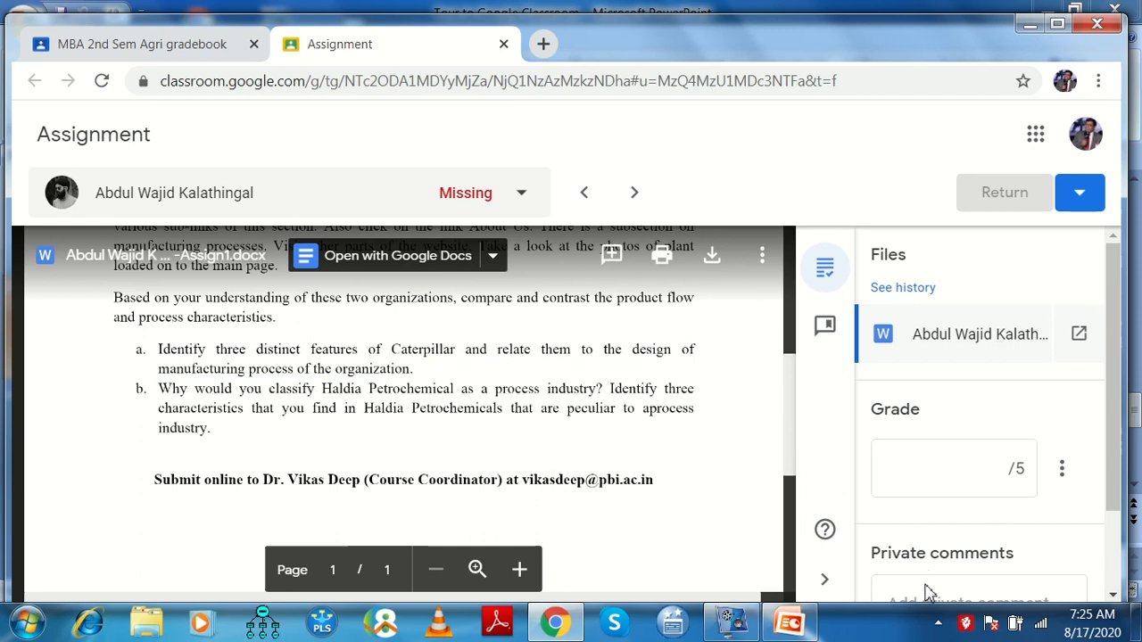
Draft the private comment "Good Effort" on the student's submission
{"action": "scroll", "coordinate": [989, 525], "scroll_direction": "down", "scroll_amount": 2}
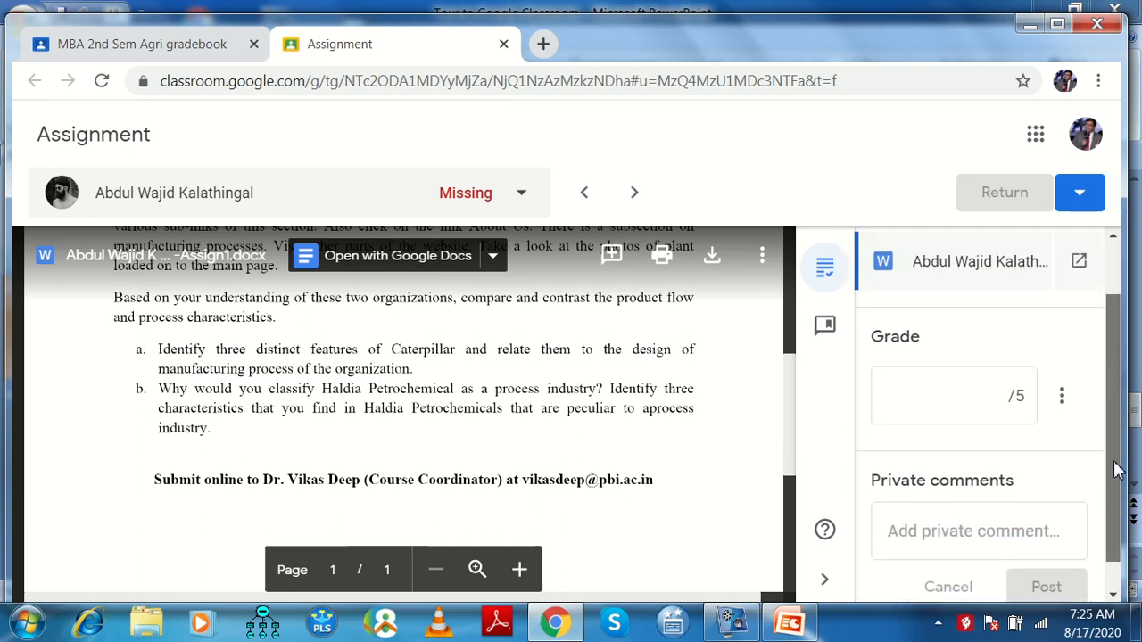
{"action": "left_click", "coordinate": [966, 522]}
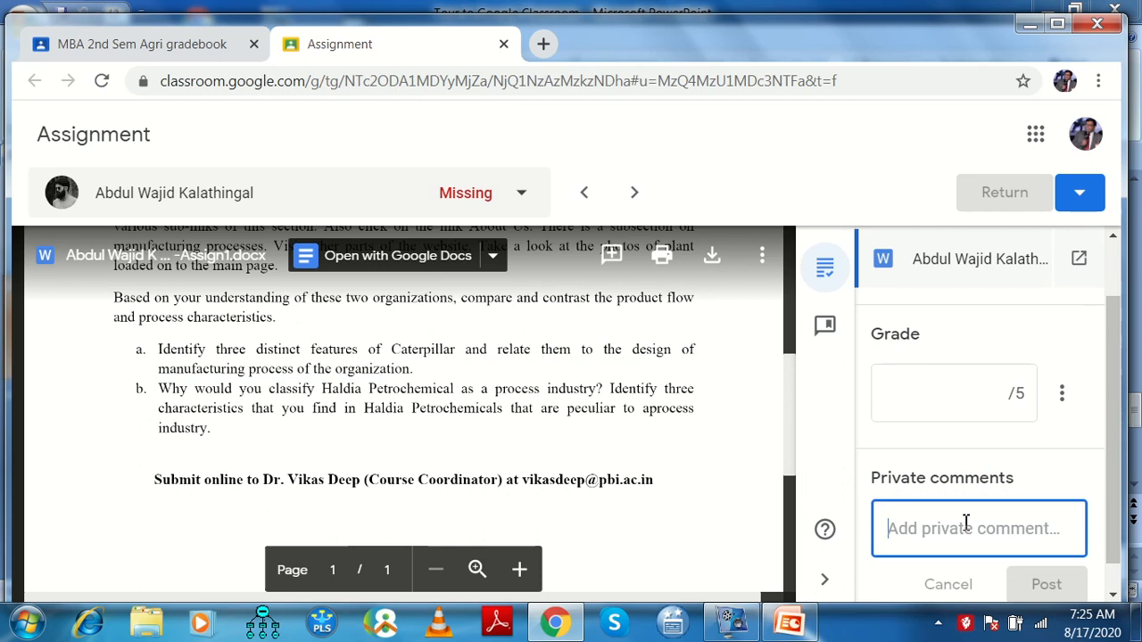
{"action": "type", "text": "Good Effort"}
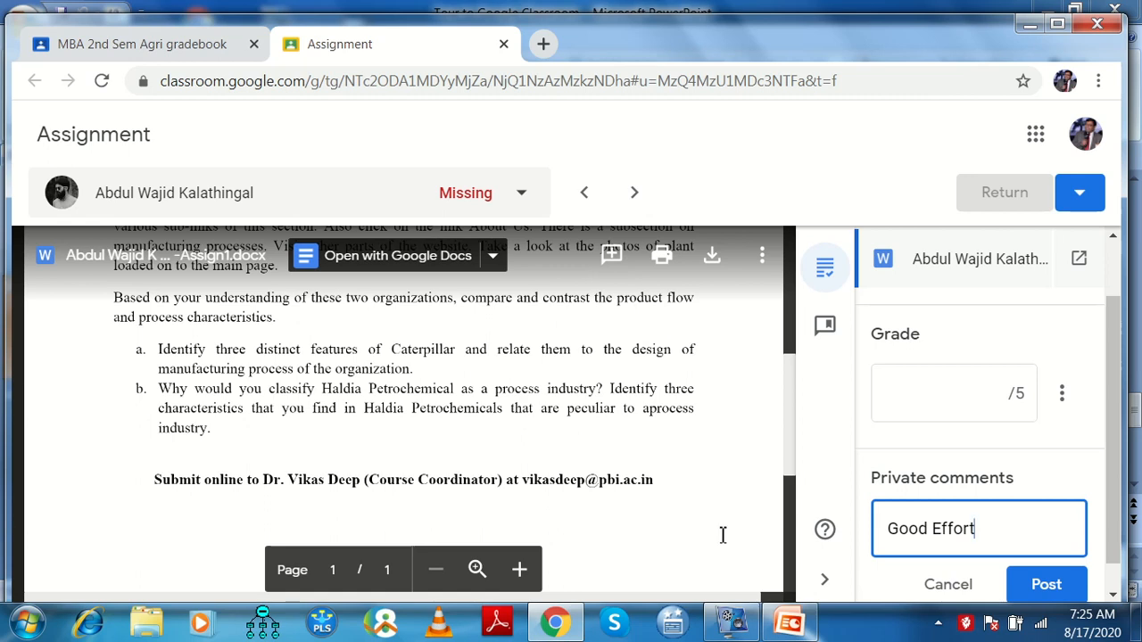
{"action": "left_click", "coordinate": [723, 536]}
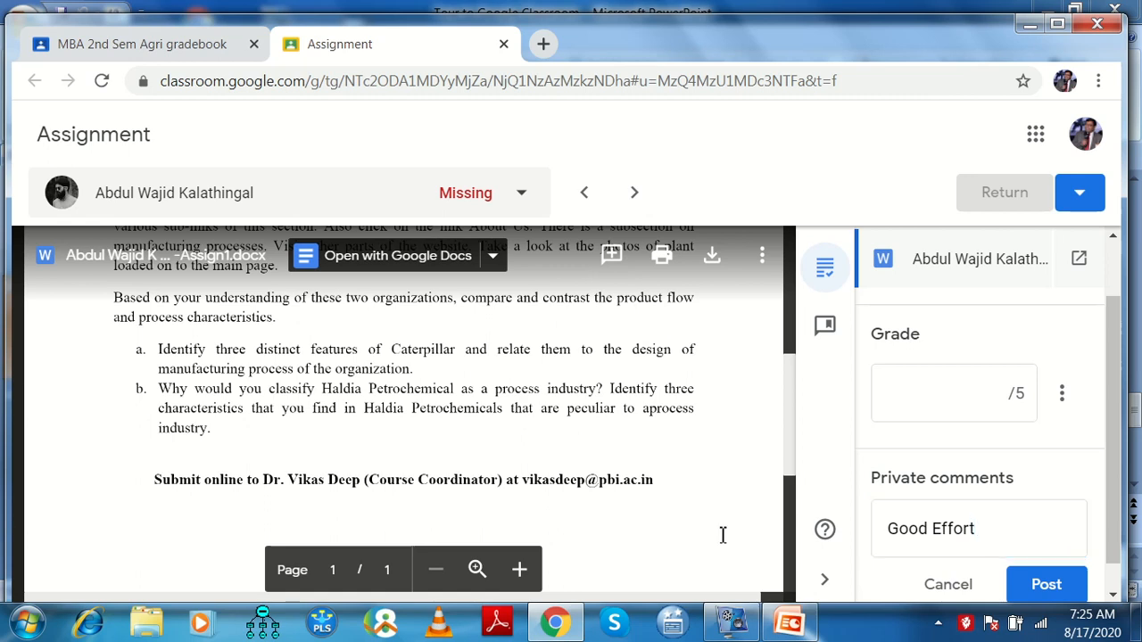
Grade the student's submission 4.5 out of 5
{"action": "left_click", "coordinate": [1000, 394]}
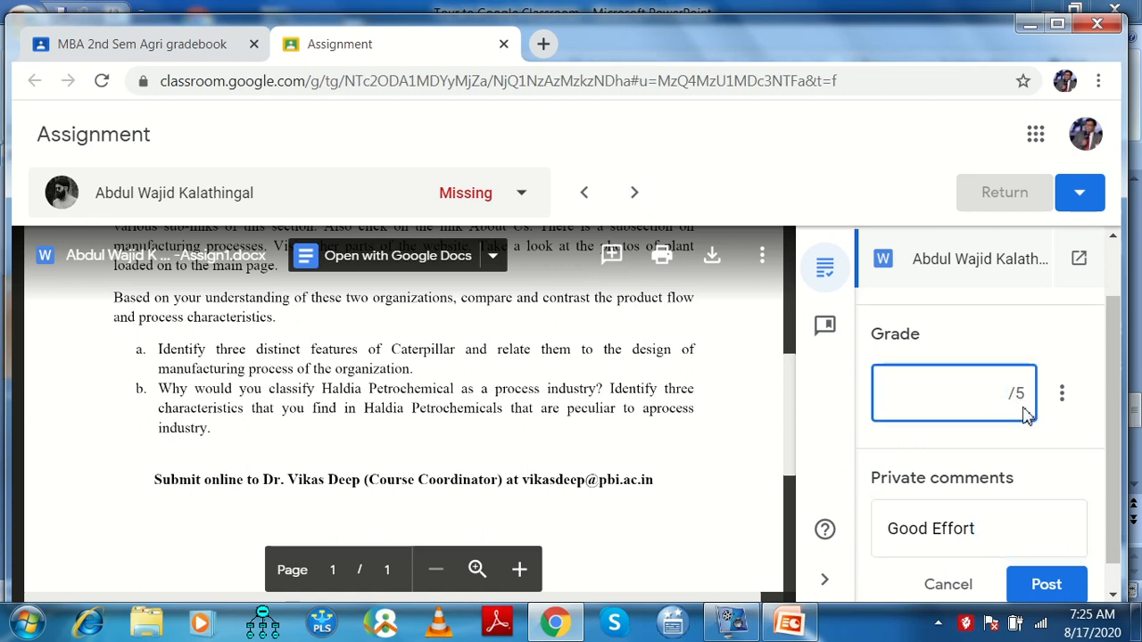
{"action": "type", "text": "4"}
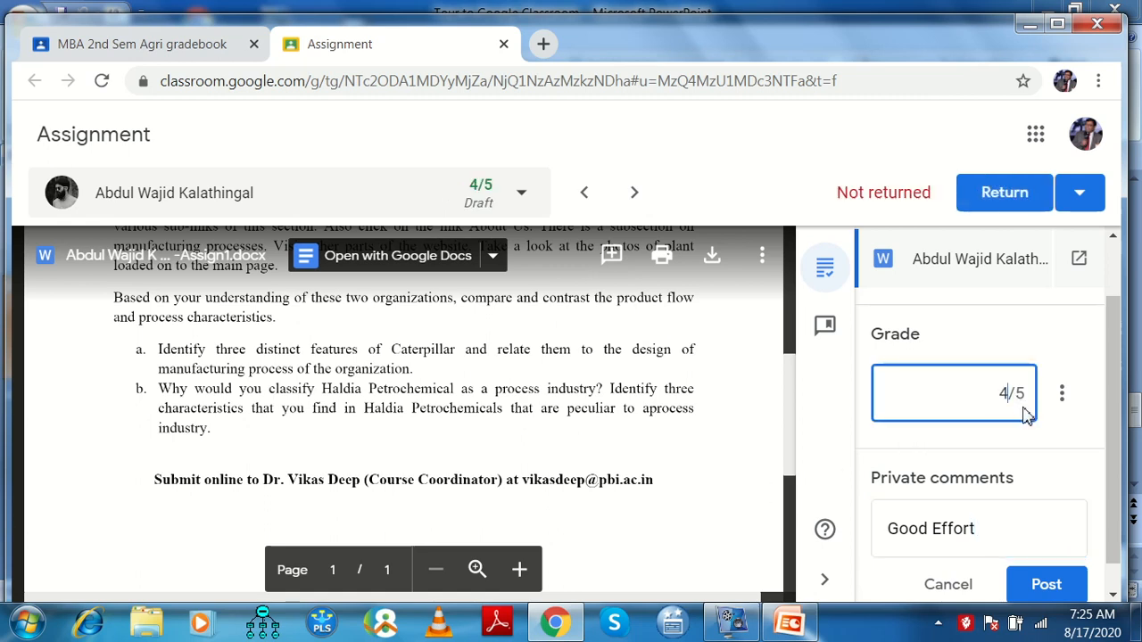
{"action": "type", "text": ".5"}
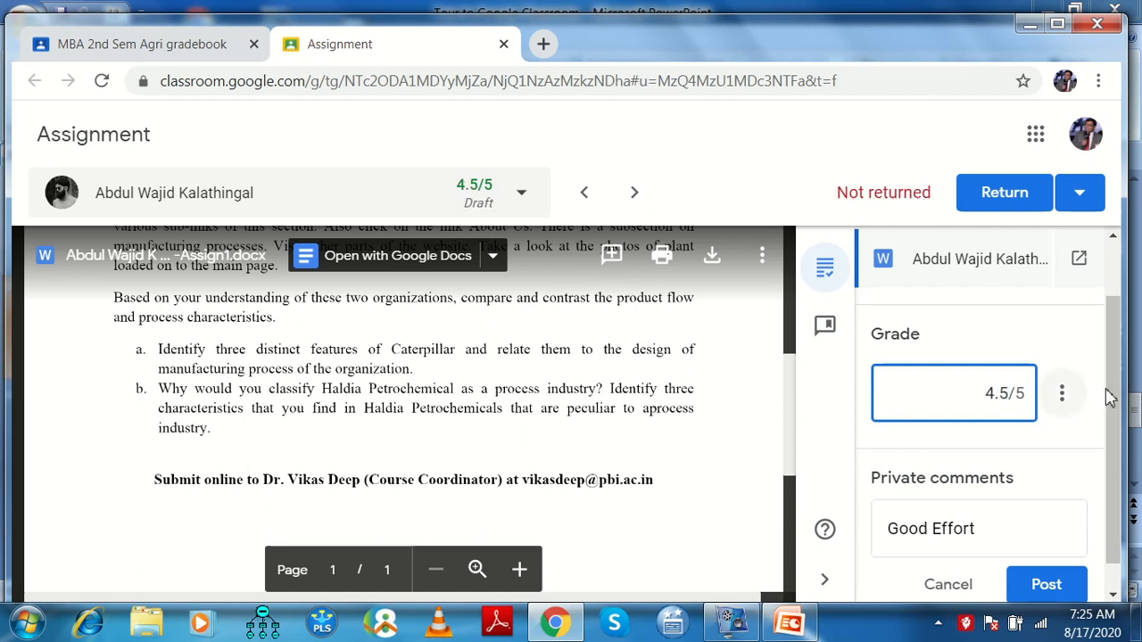
{"action": "left_click_drag", "start_coordinate": [1113, 398], "coordinate": [1116, 446]}
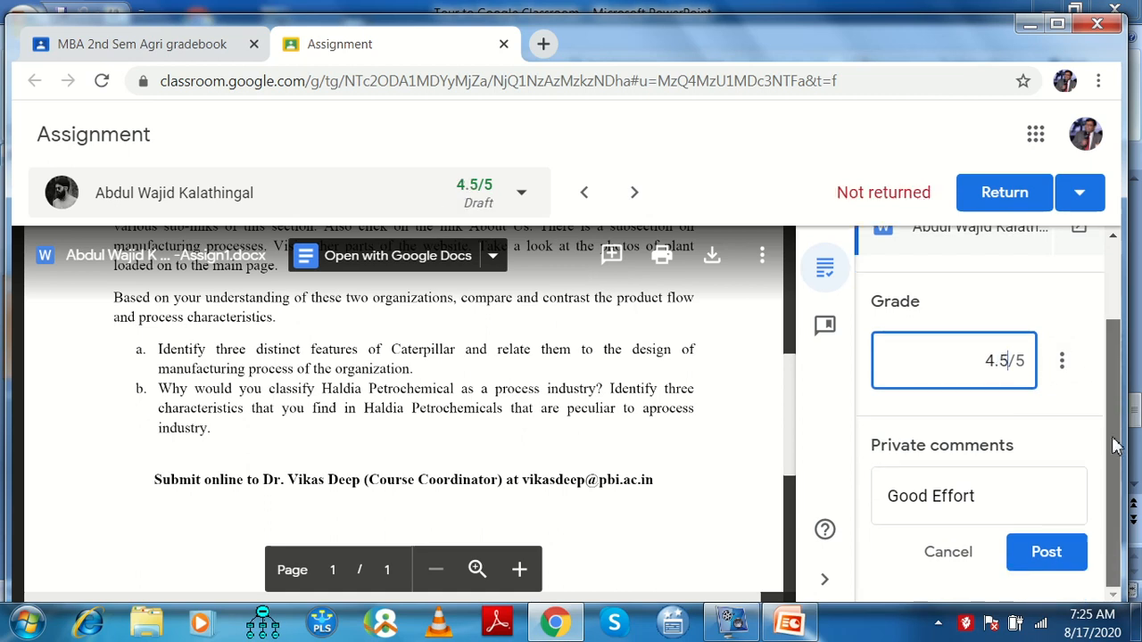
View the return options without returning the submission, and discard the unposted "Good Effort" private comment
{"action": "left_click", "coordinate": [1030, 556]}
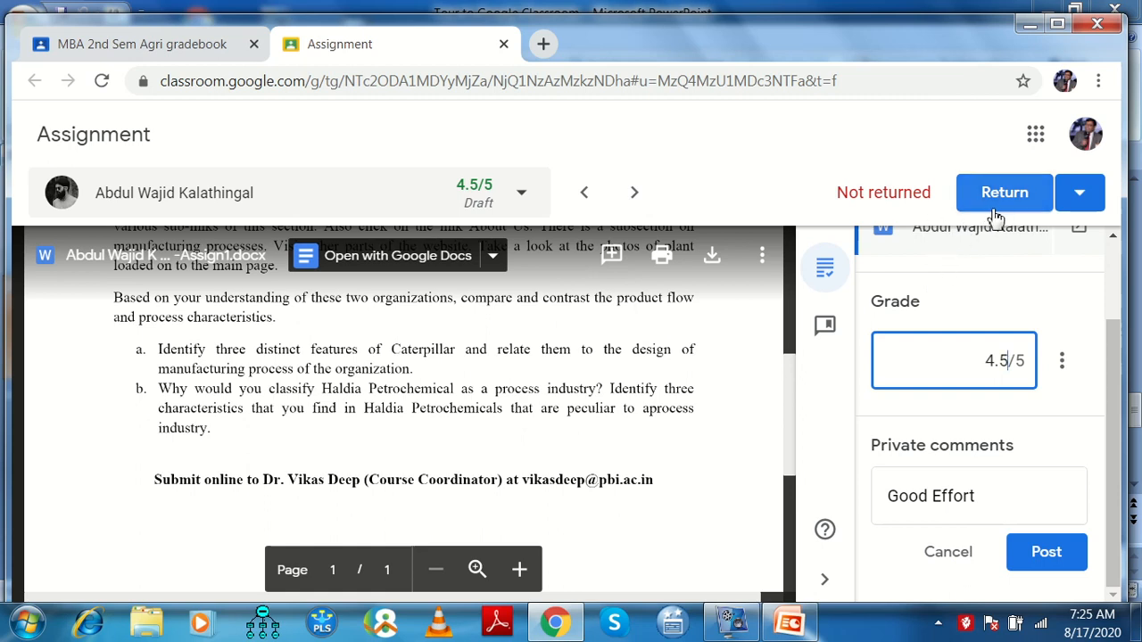
{"action": "left_click", "coordinate": [1077, 194]}
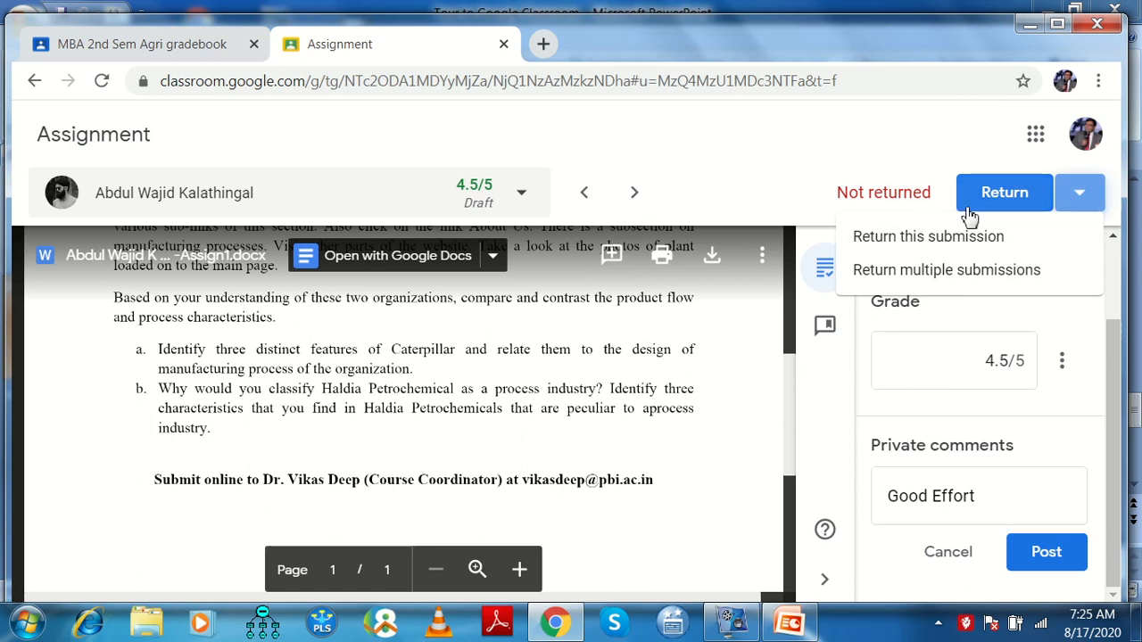
{"action": "left_click", "coordinate": [749, 189]}
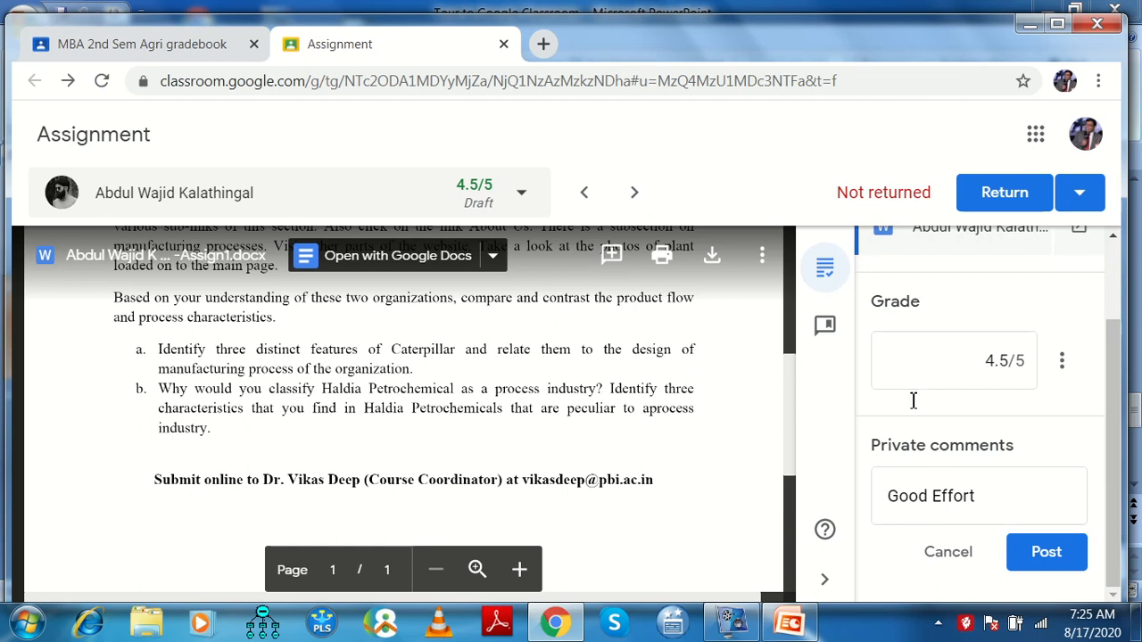
{"action": "left_click", "coordinate": [947, 561]}
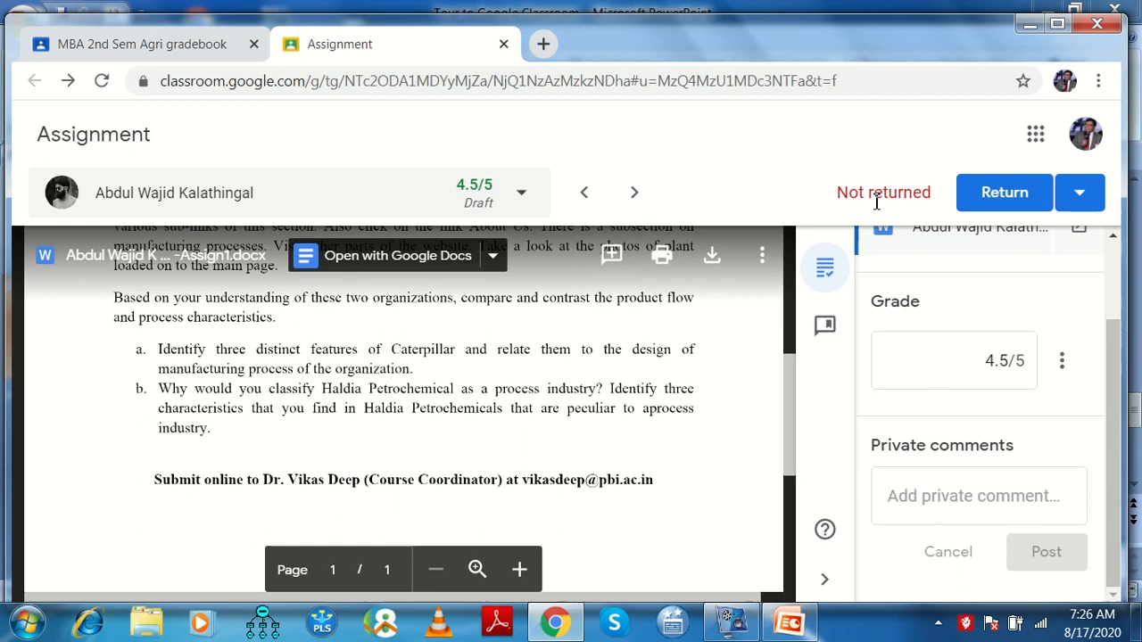
Look over the graded submission from its beginning and open the preceding student's submission
{"action": "left_click_drag", "start_coordinate": [1106, 382], "coordinate": [1099, 266]}
{"action": "left_click_drag", "start_coordinate": [791, 453], "coordinate": [769, 250]}
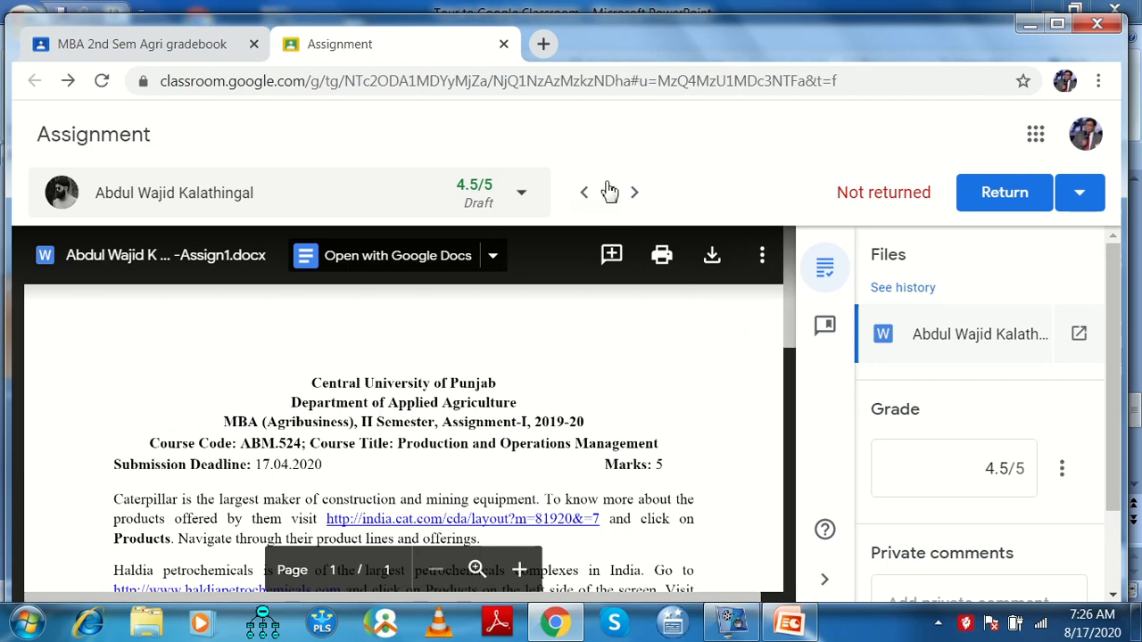
{"action": "left_click", "coordinate": [584, 194]}
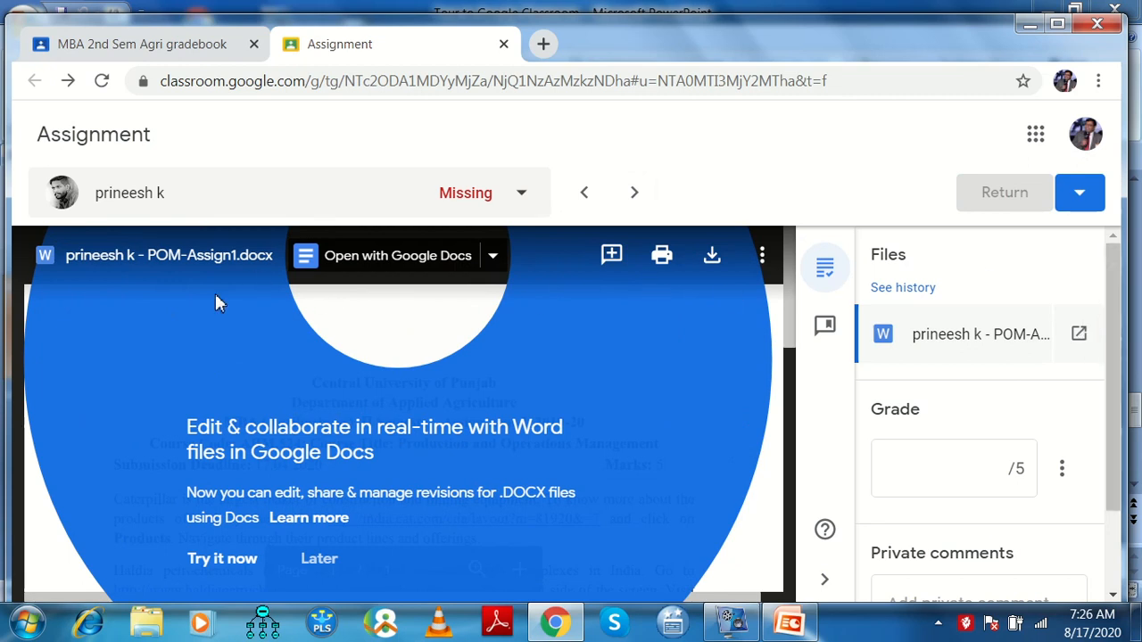
{"action": "left_click_drag", "start_coordinate": [1113, 417], "coordinate": [1115, 331]}
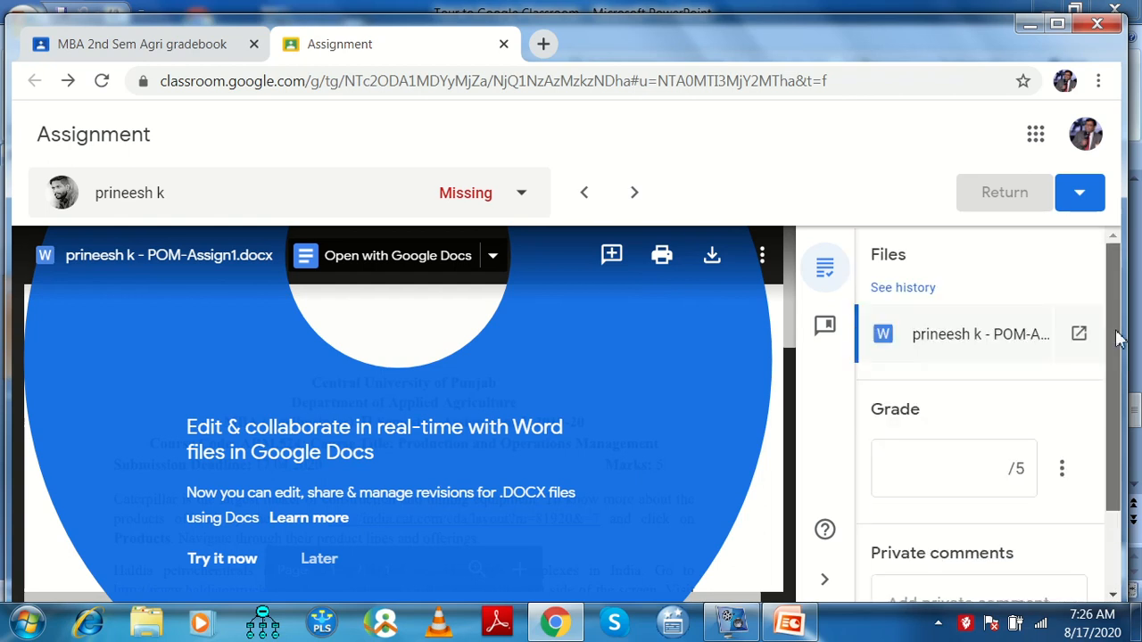
View the option for returning multiple submissions and close it without returning any
{"action": "left_click", "coordinate": [1081, 194]}
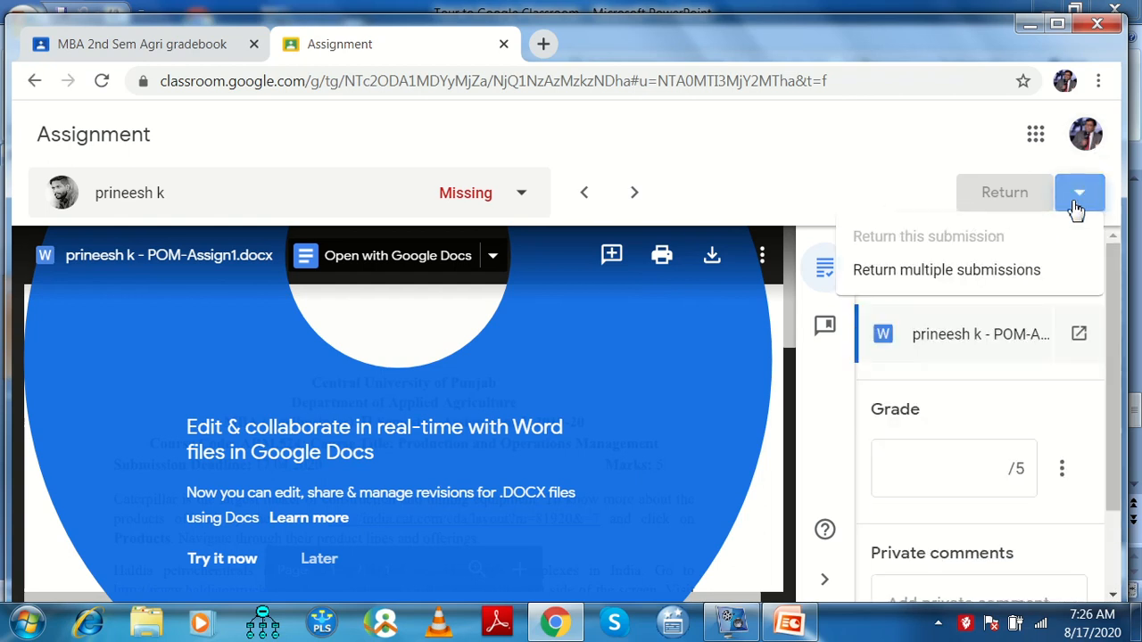
{"action": "left_click", "coordinate": [1020, 269]}
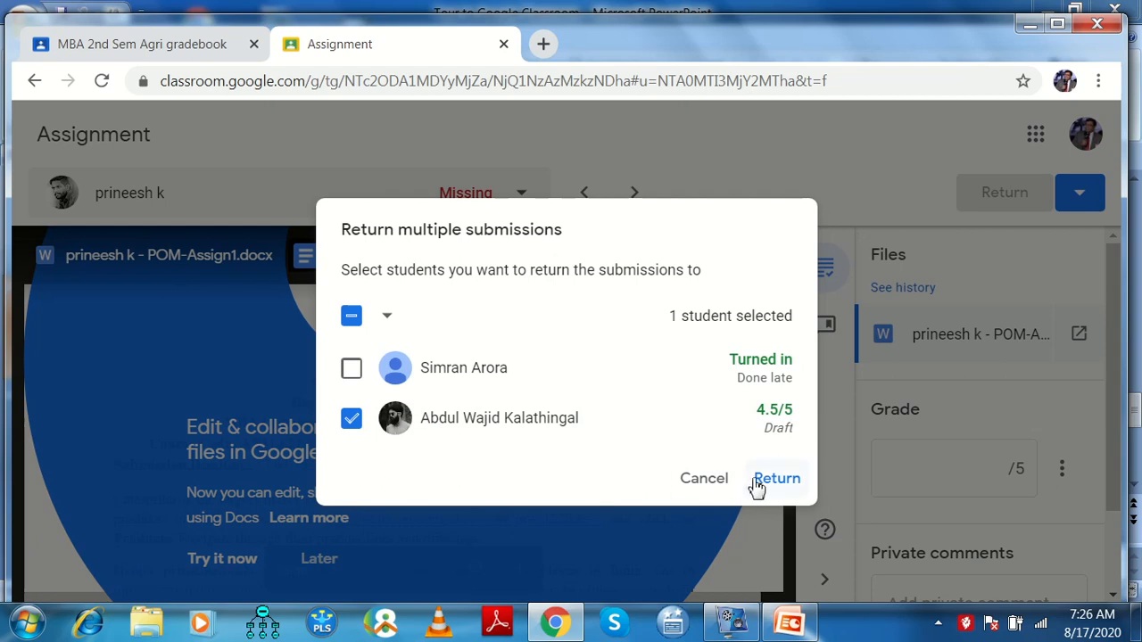
{"action": "left_click", "coordinate": [723, 487]}
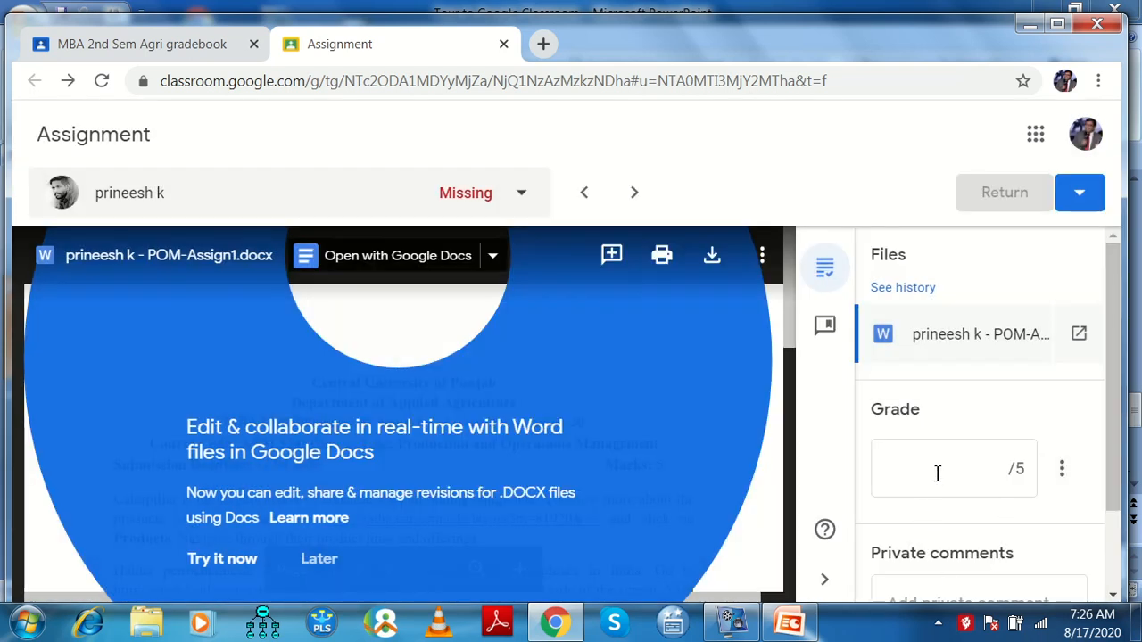
Go back through the other students' submissions as far as the first one in the sequence
{"action": "mouse_move", "coordinate": [1122, 396]}
{"action": "left_mouse_down"}
{"action": "mouse_move", "coordinate": [1122, 567]}
{"action": "mouse_move", "coordinate": [1110, 380]}
{"action": "left_mouse_up"}
{"action": "left_click", "coordinate": [586, 194]}
{"action": "left_click", "coordinate": [585, 194]}
{"action": "left_click", "coordinate": [585, 193]}
{"action": "left_click", "coordinate": [586, 193]}
{"action": "left_click", "coordinate": [585, 194]}
{"action": "left_click", "coordinate": [586, 194]}
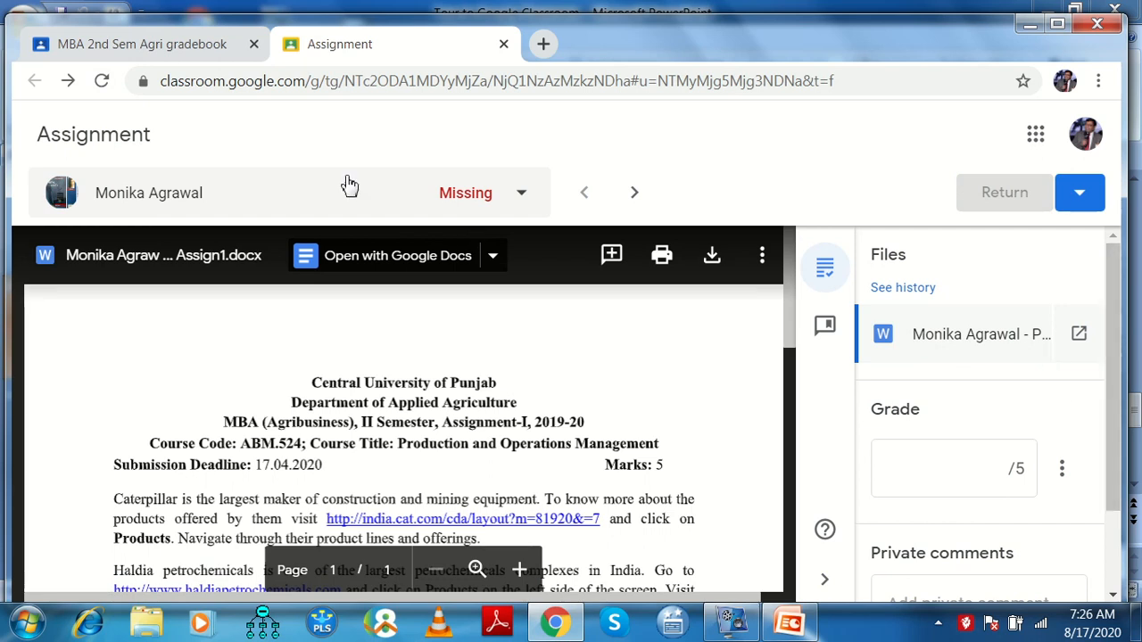
Close the submission view and look at the class's people and grades pages
{"action": "left_click", "coordinate": [504, 44]}
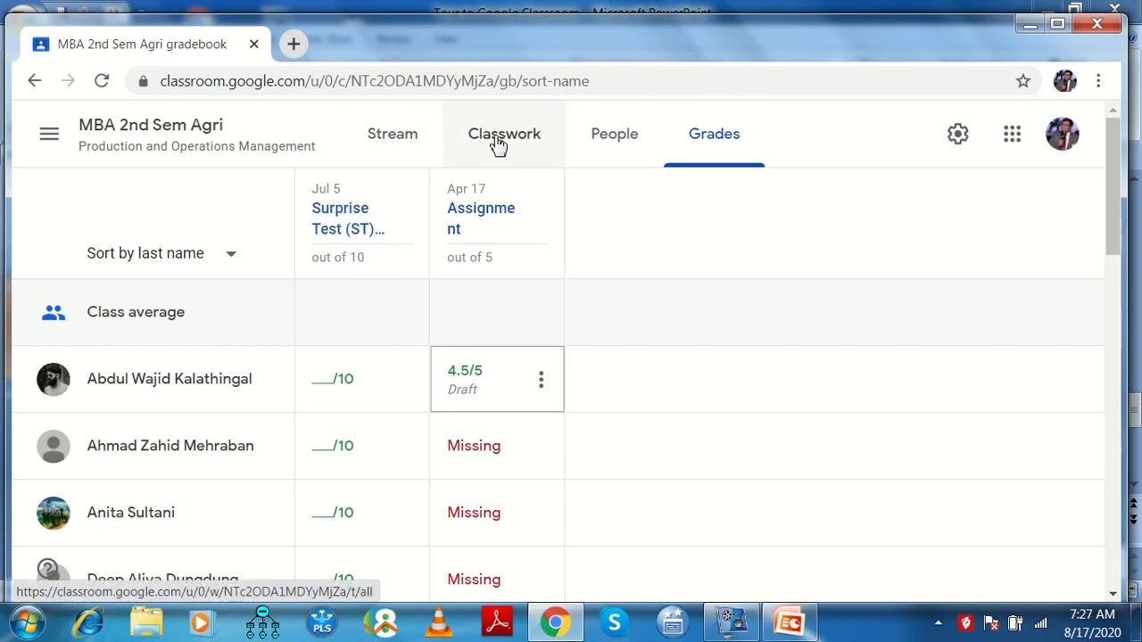
{"action": "left_click", "coordinate": [624, 145]}
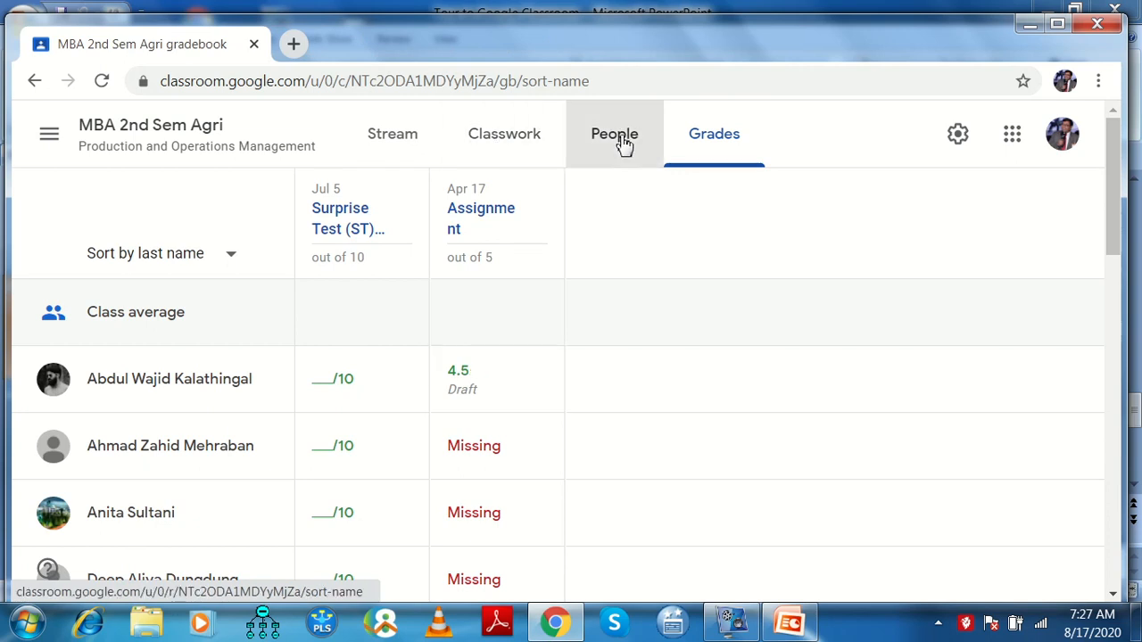
{"action": "left_click", "coordinate": [705, 140]}
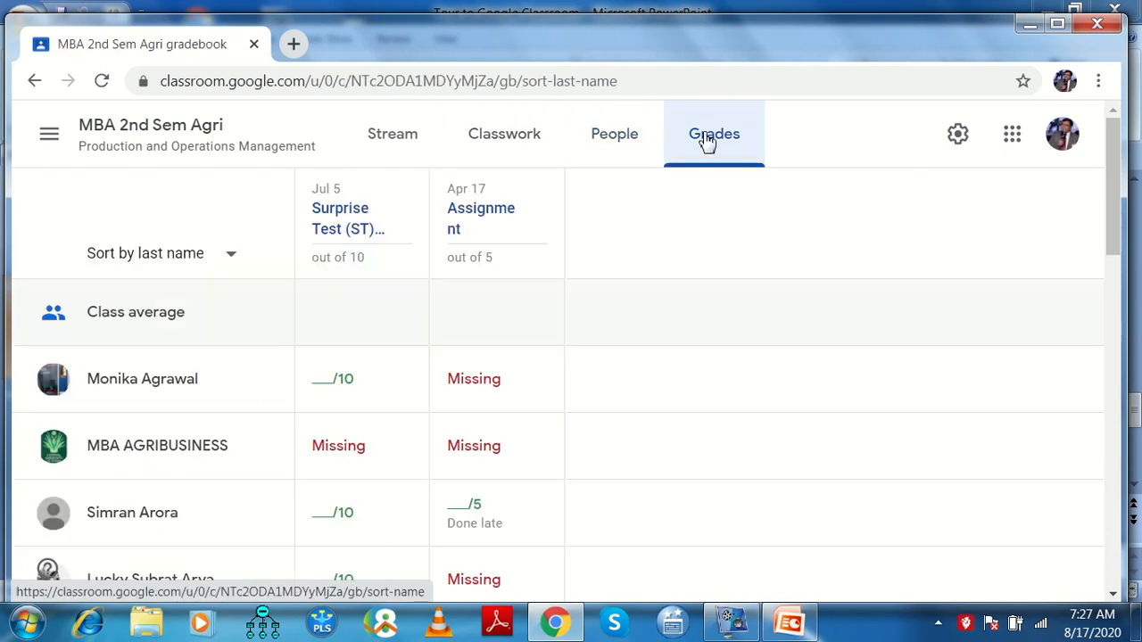
Open the stream of the MBA 2nd Sem Agri class and dismiss the Windows color scheme prompt
{"action": "left_click", "coordinate": [220, 146]}
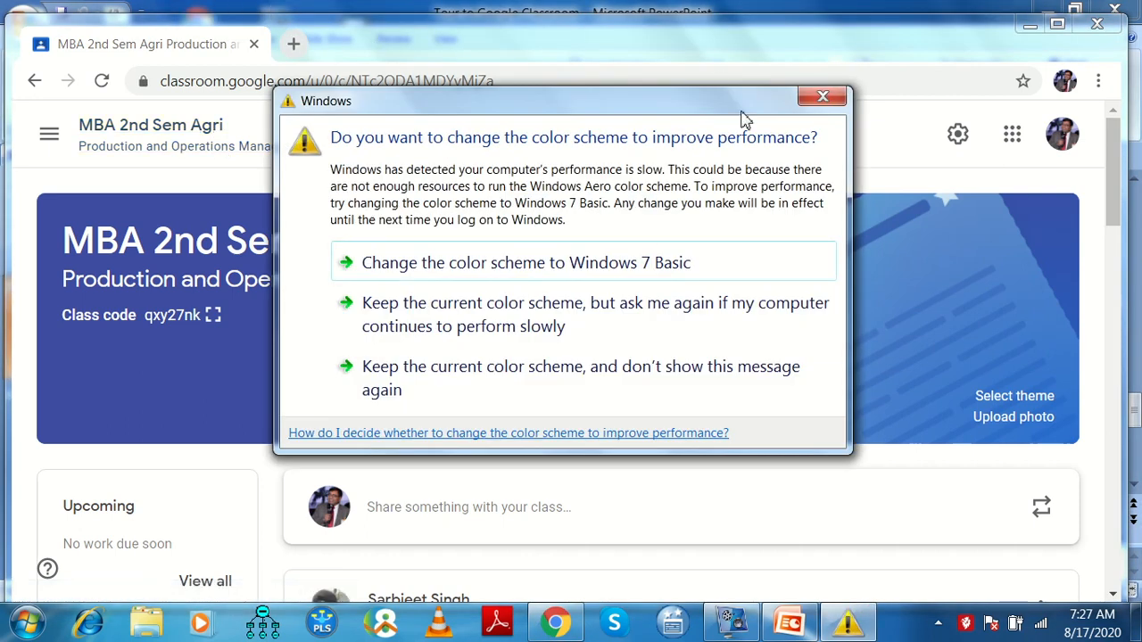
{"action": "left_click", "coordinate": [821, 98]}
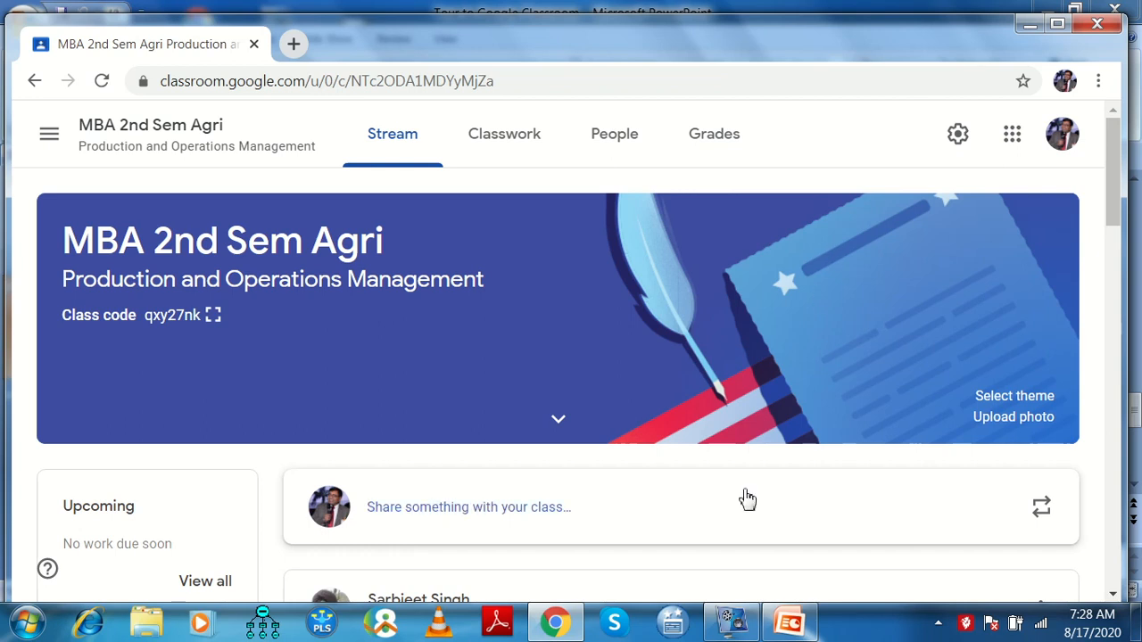
{"action": "left_click", "coordinate": [728, 625]}
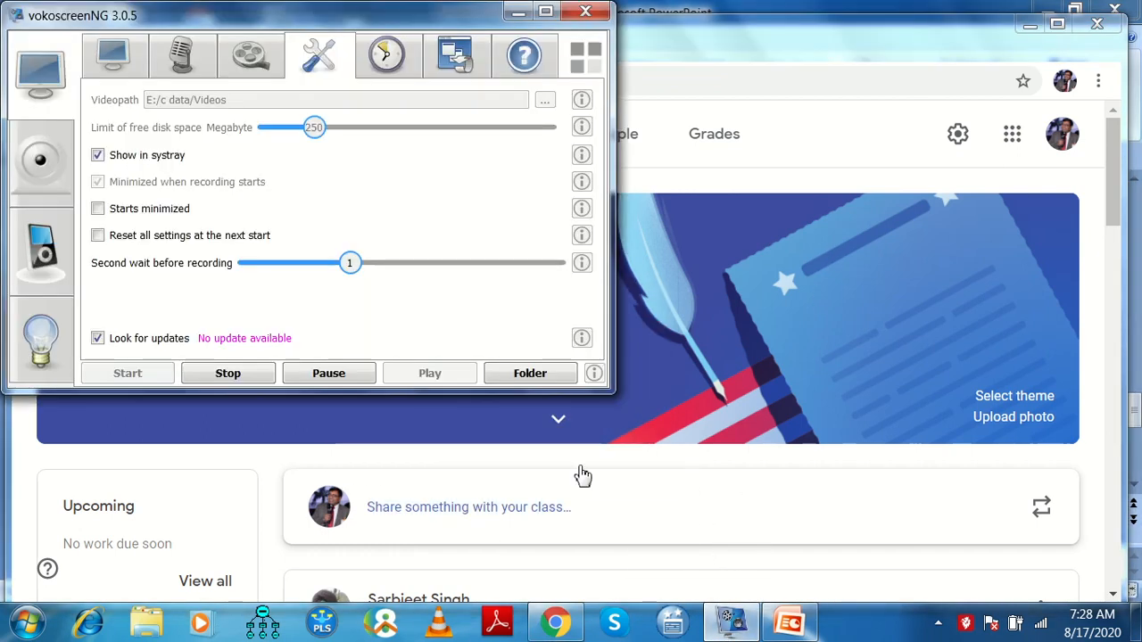